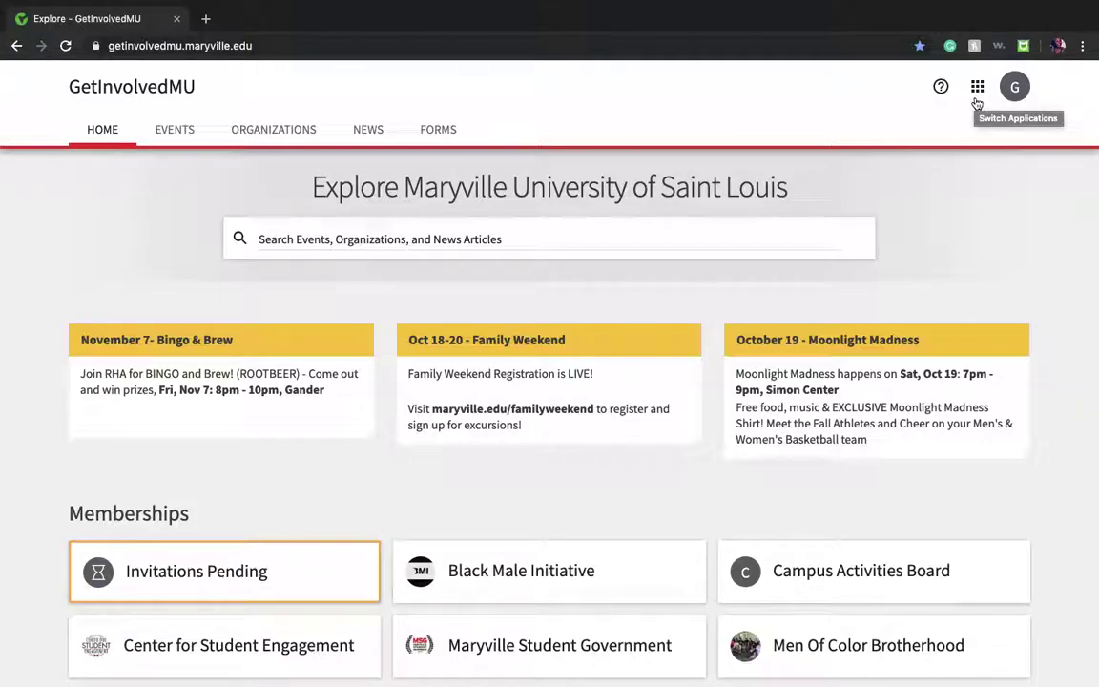
Step: Go from the Explore home to the Action Center using the apps grid's Manage option
{"action": "left_click", "coordinate": [977, 87]}
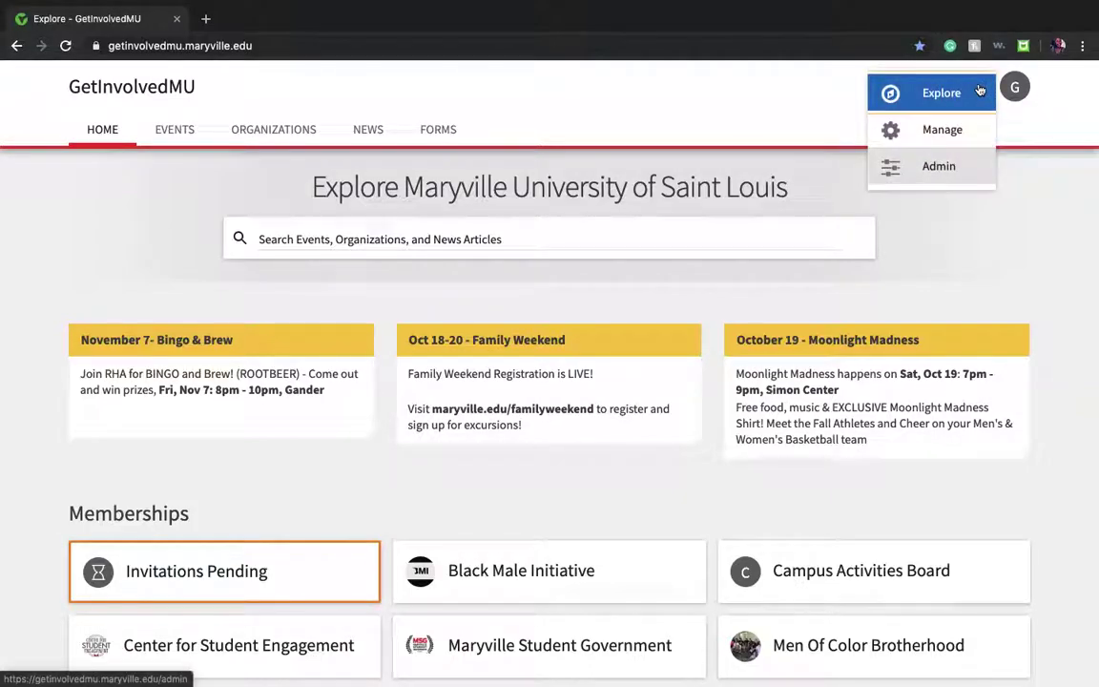
{"action": "left_click", "coordinate": [942, 135]}
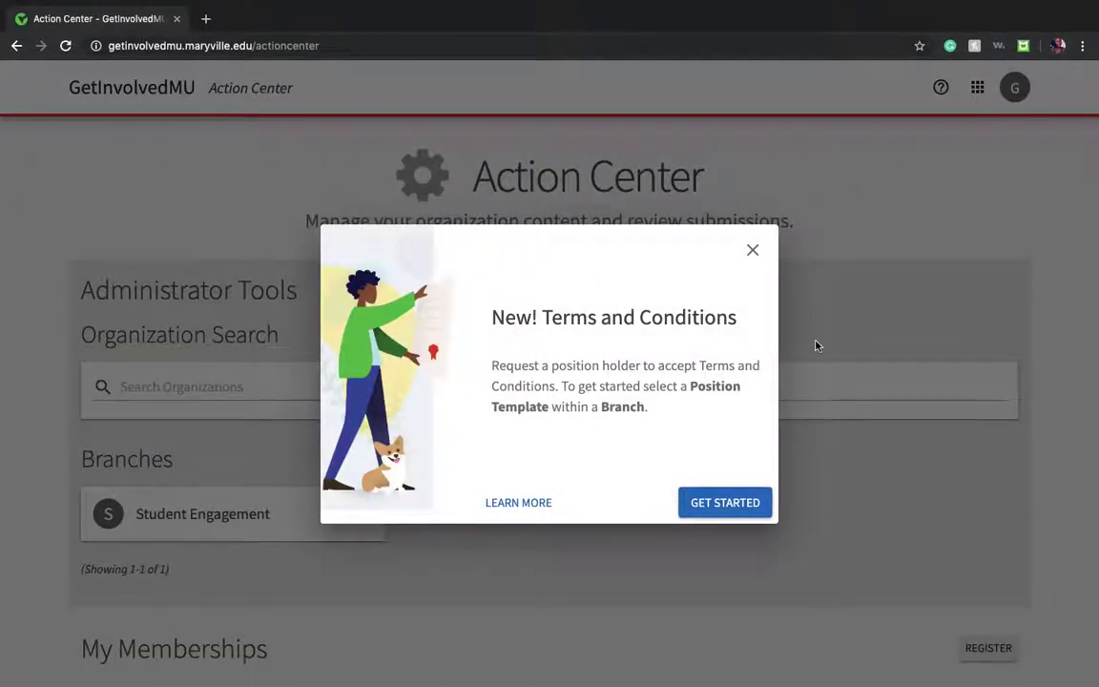
Step: Dismiss the Terms and Conditions popup and open MU Gospel Choir's Events management page
{"action": "left_click", "coordinate": [751, 512]}
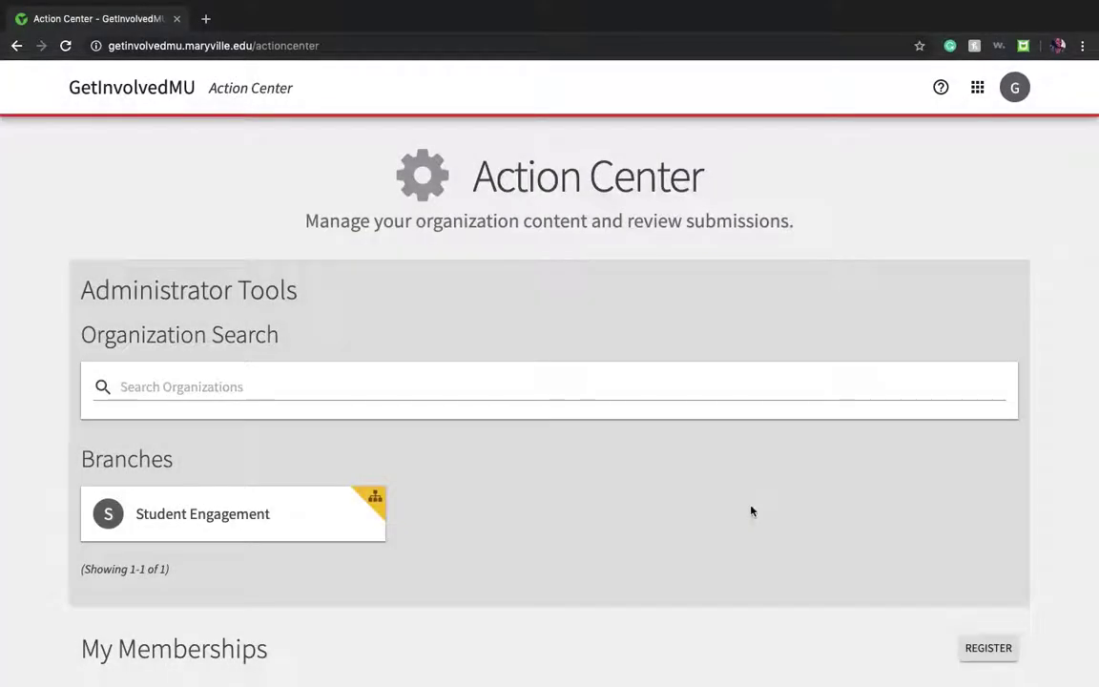
{"action": "scroll", "coordinate": [752, 511], "scroll_direction": "down", "scroll_amount": 3}
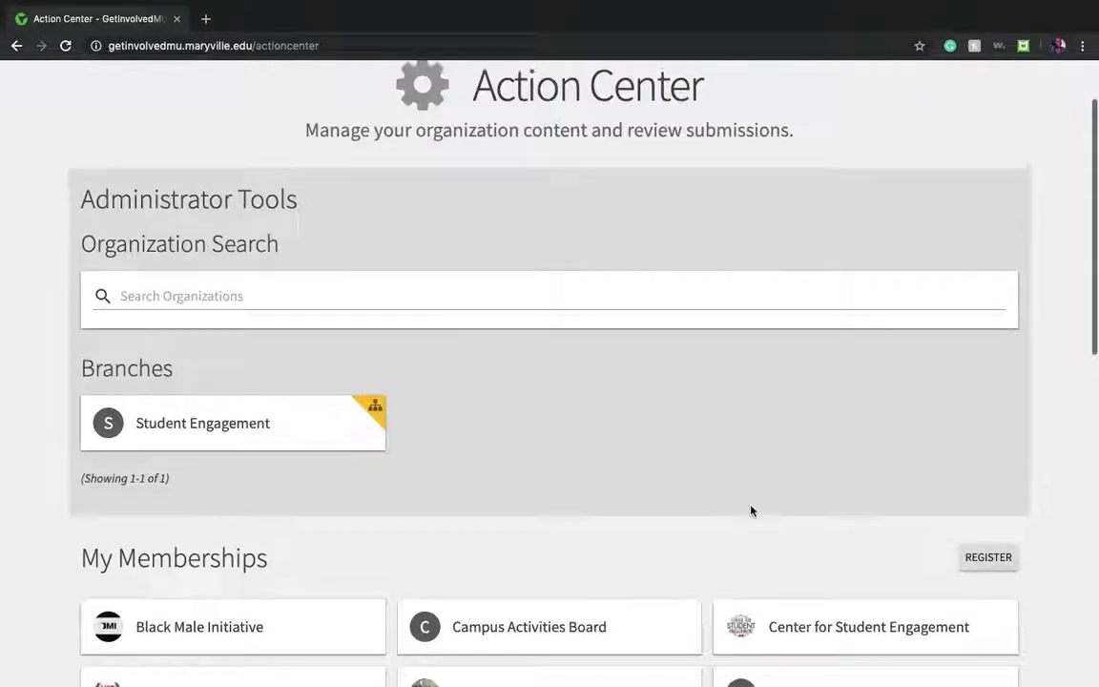
{"action": "scroll", "coordinate": [752, 511], "scroll_direction": "down", "scroll_amount": 3}
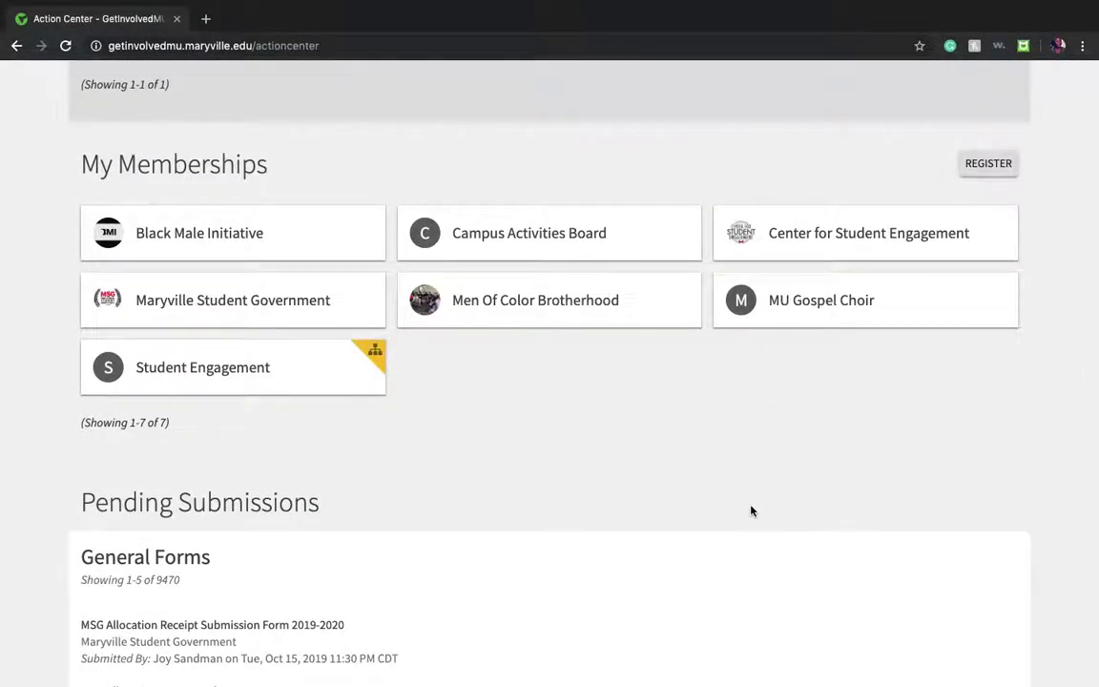
{"action": "left_click", "coordinate": [839, 317]}
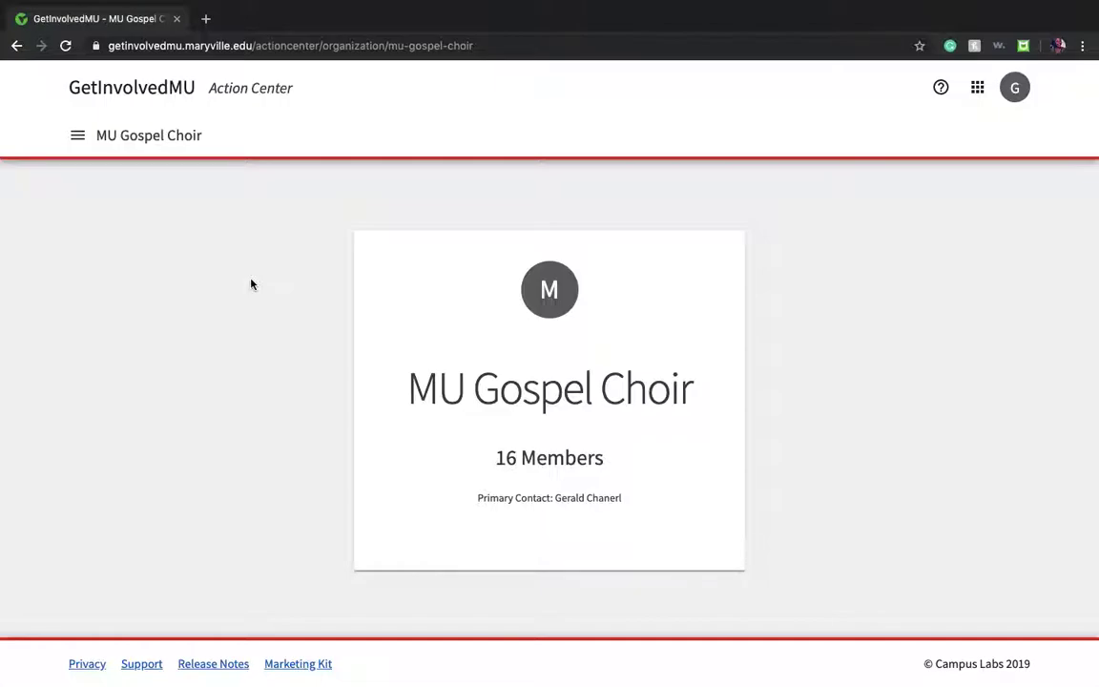
{"action": "left_click", "coordinate": [77, 135]}
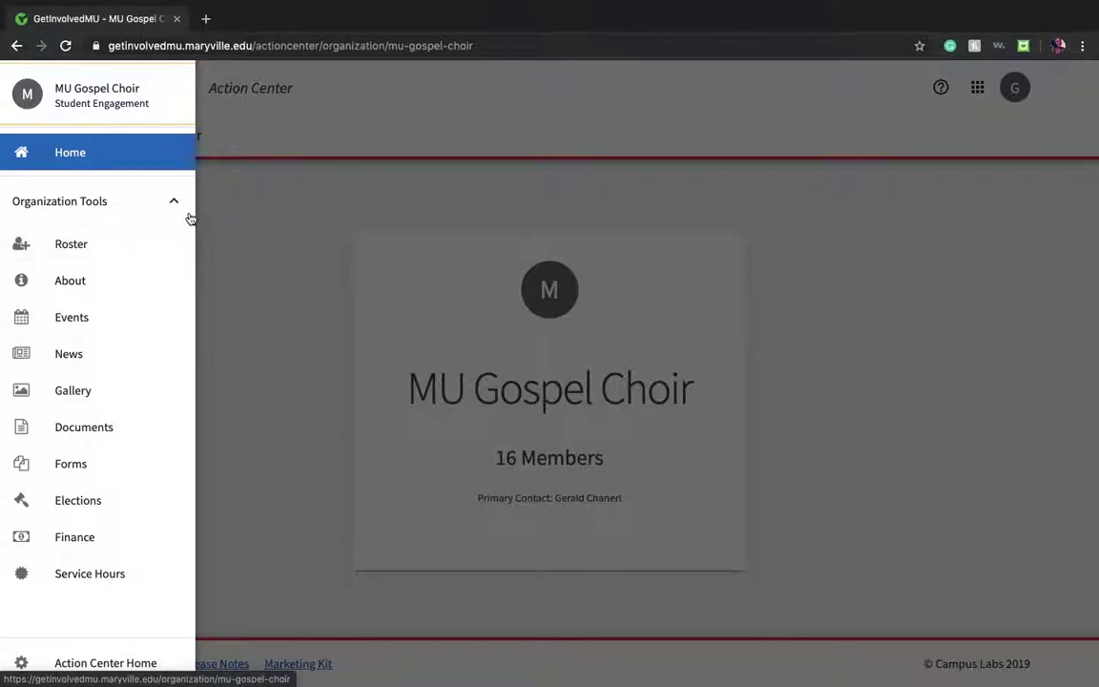
{"action": "left_click", "coordinate": [104, 331]}
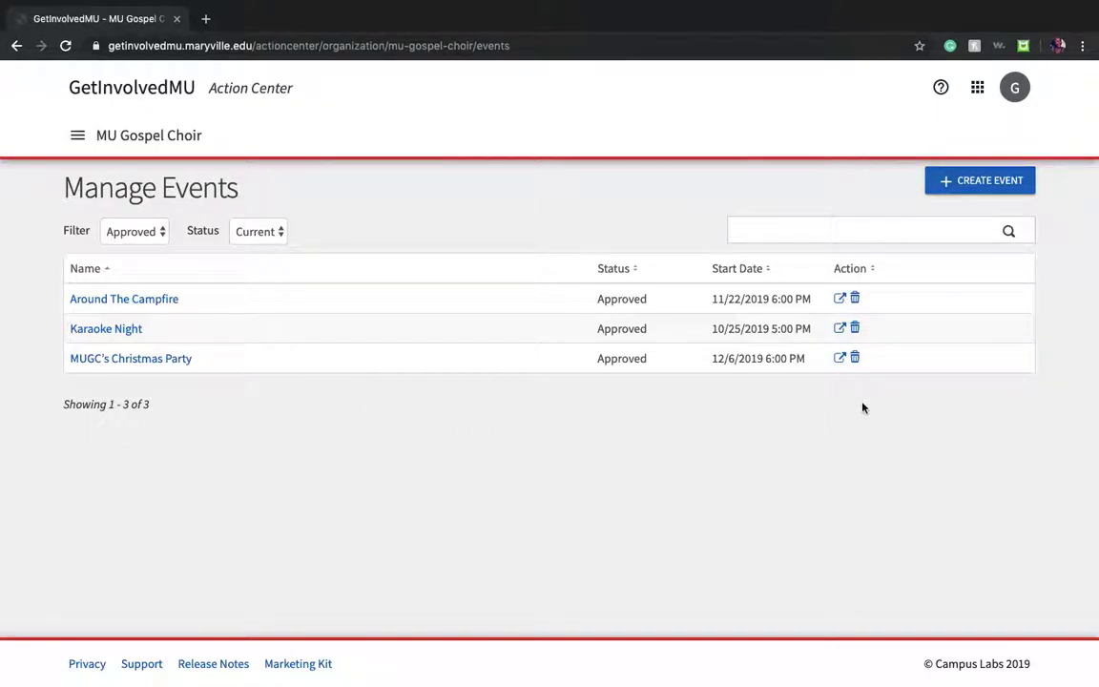
Step: Start a new event, entering 'Karaoke Night' as the title and choosing the Social theme
{"action": "left_click", "coordinate": [983, 194]}
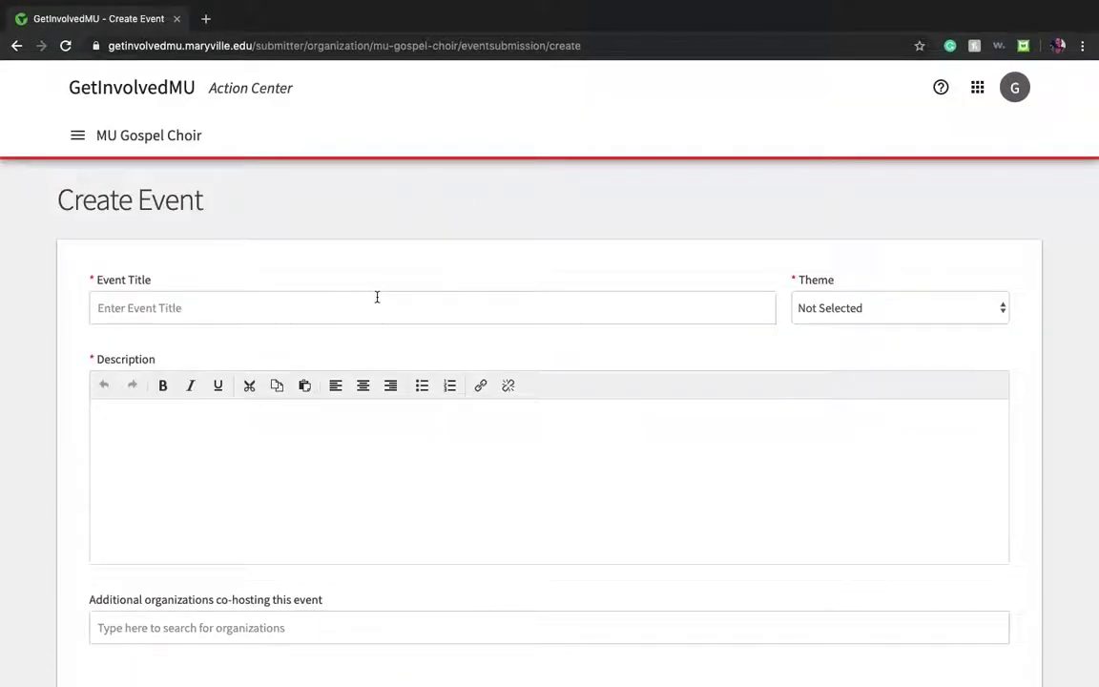
{"action": "left_click", "coordinate": [377, 296]}
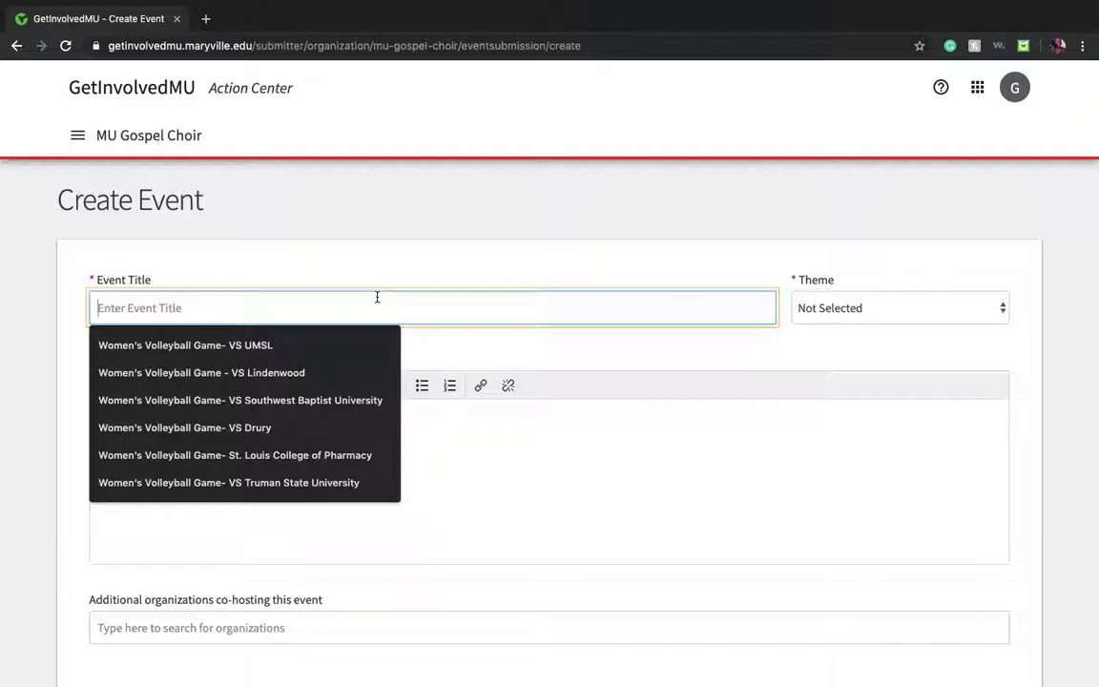
{"action": "type", "text": "Karaoke Night"}
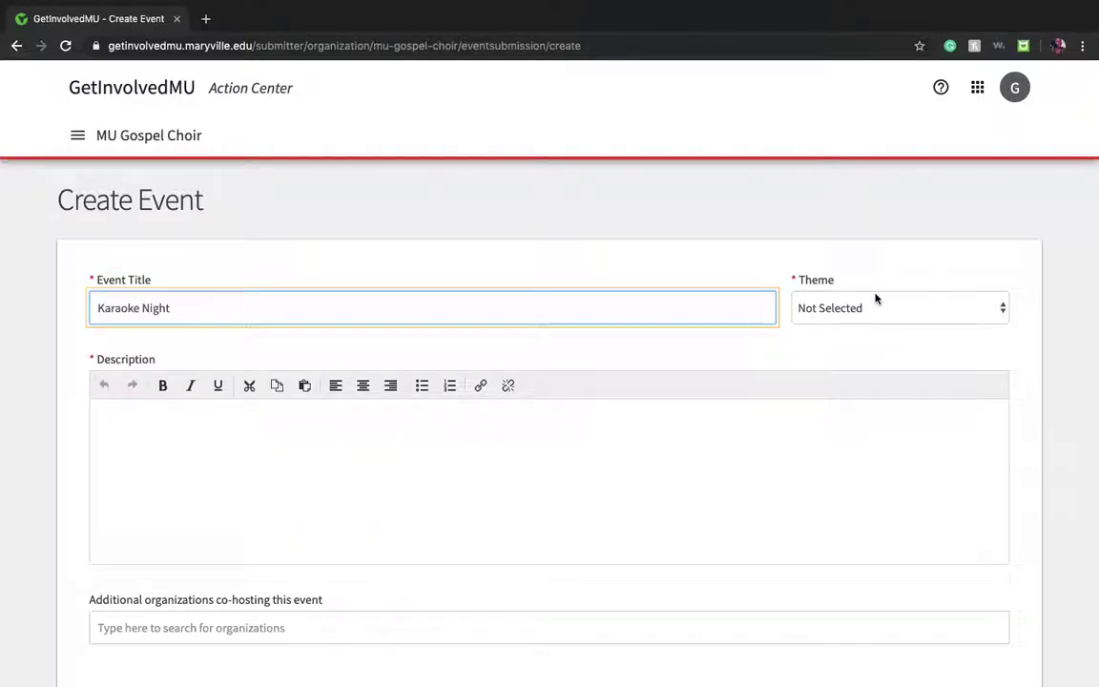
{"action": "left_click", "coordinate": [1002, 309]}
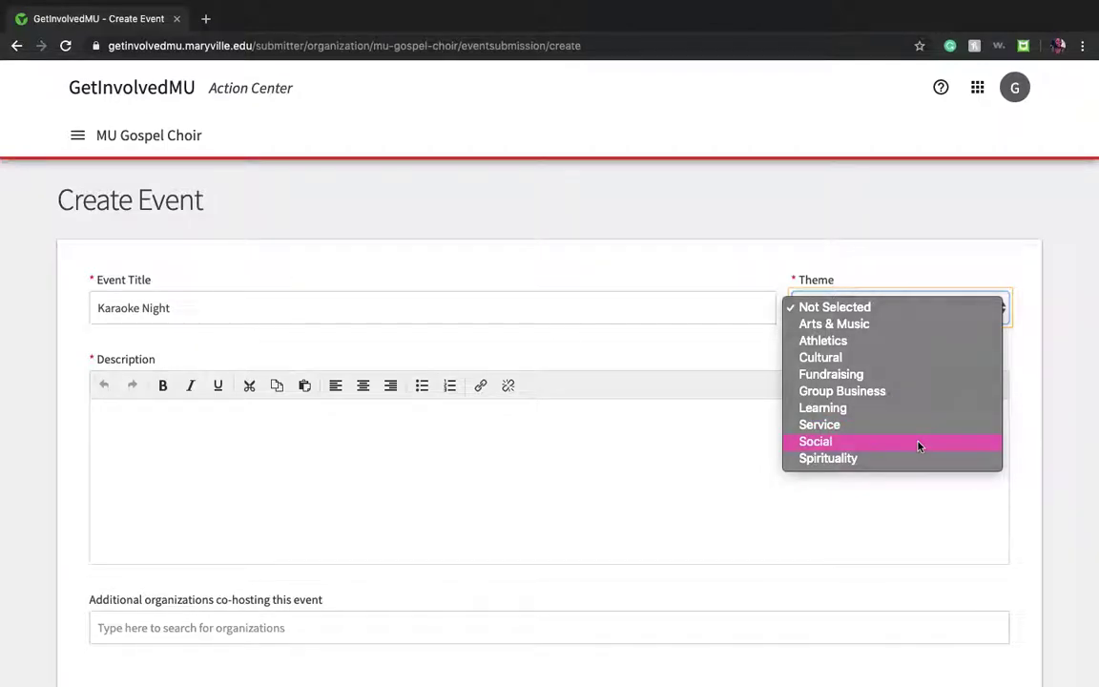
{"action": "left_click", "coordinate": [918, 443]}
{"action": "scroll", "coordinate": [615, 425], "scroll_direction": "down", "scroll_amount": 1}
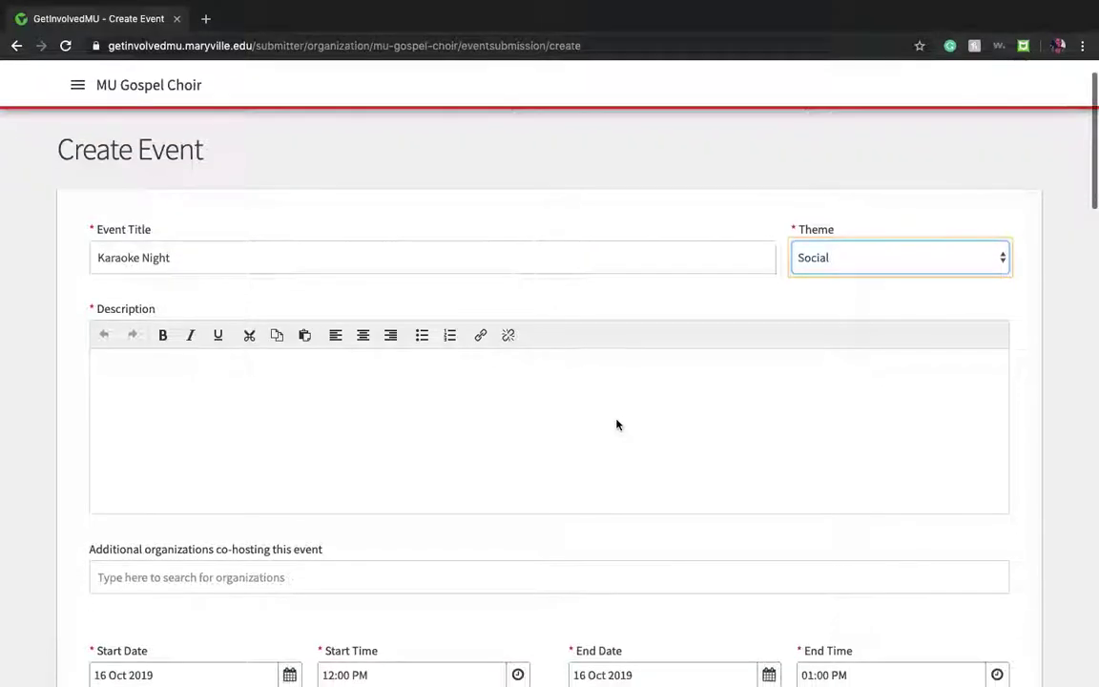
Step: Enter the description 'A fun time for everyone to come out and share the gospel.'
{"action": "left_click", "coordinate": [356, 400]}
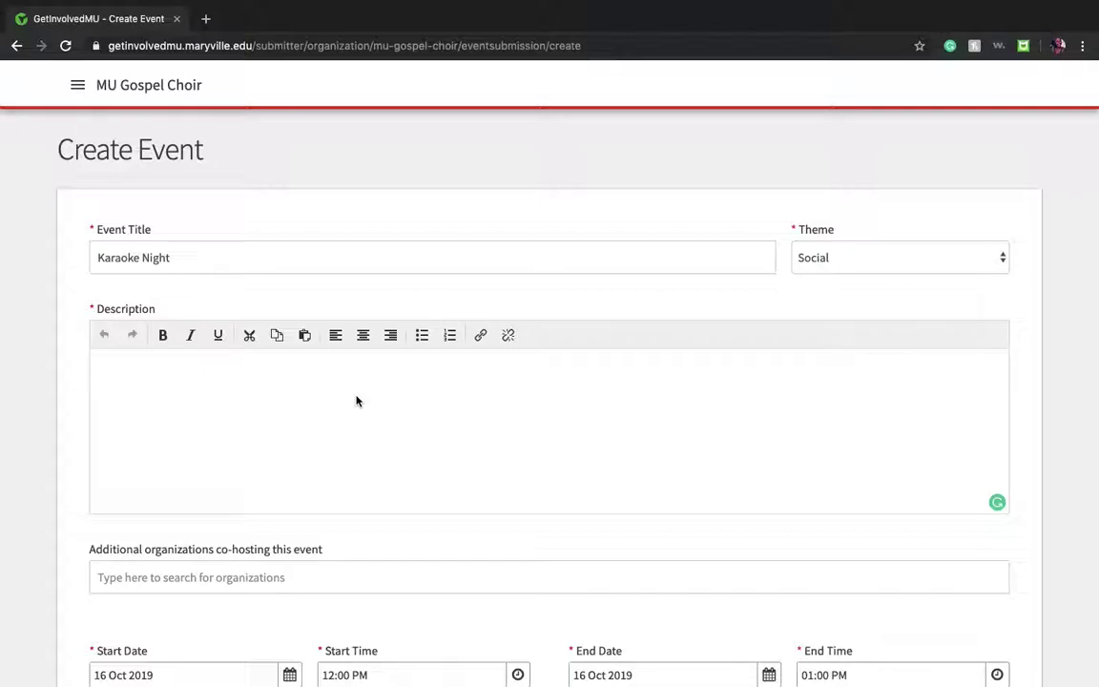
{"action": "type", "text": "A fun time"}
{"action": "type", "text": "for everyone to come out and share the gospel."}
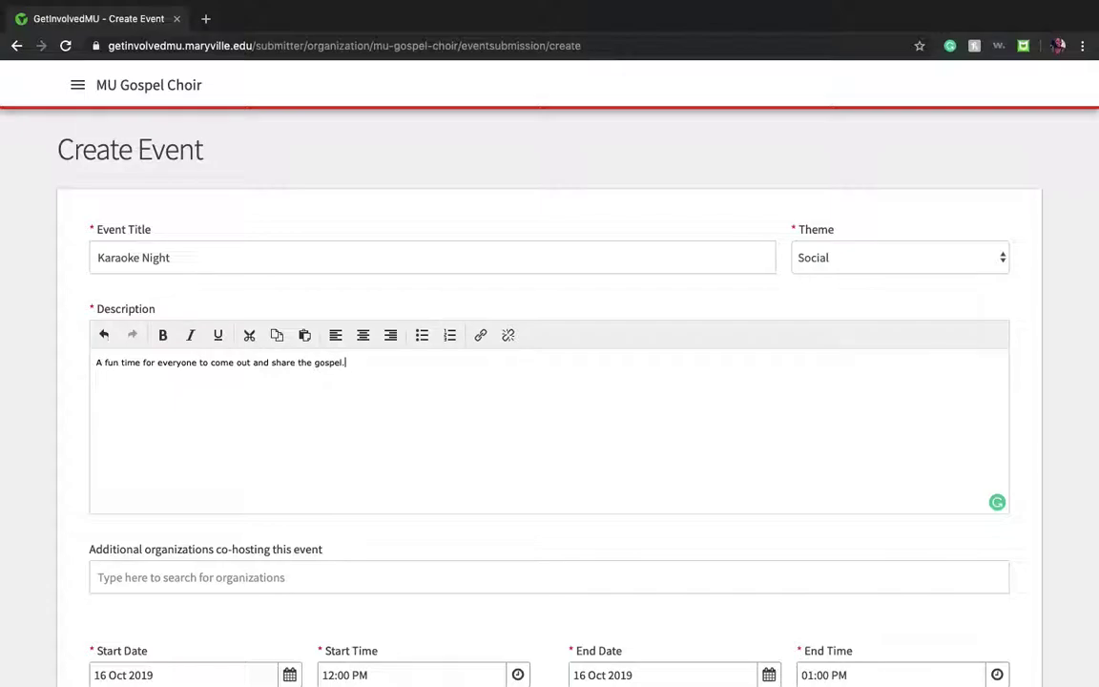
{"action": "scroll", "coordinate": [354, 420], "scroll_direction": "down", "scroll_amount": 5}
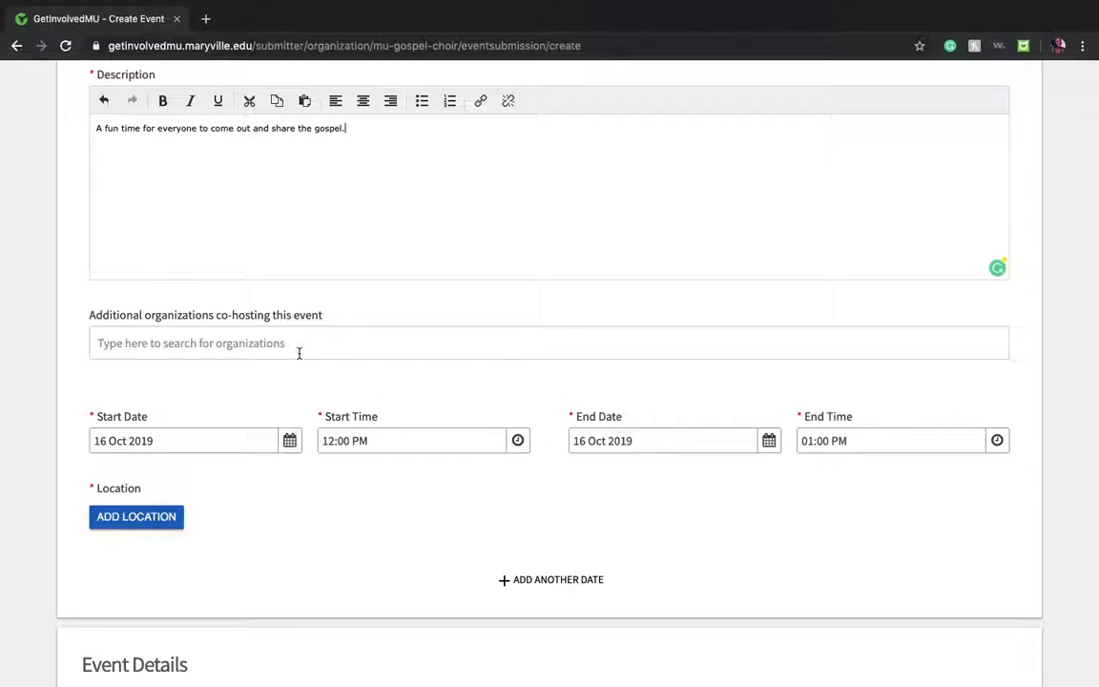
{"action": "scroll", "coordinate": [297, 353], "scroll_direction": "down", "scroll_amount": 2}
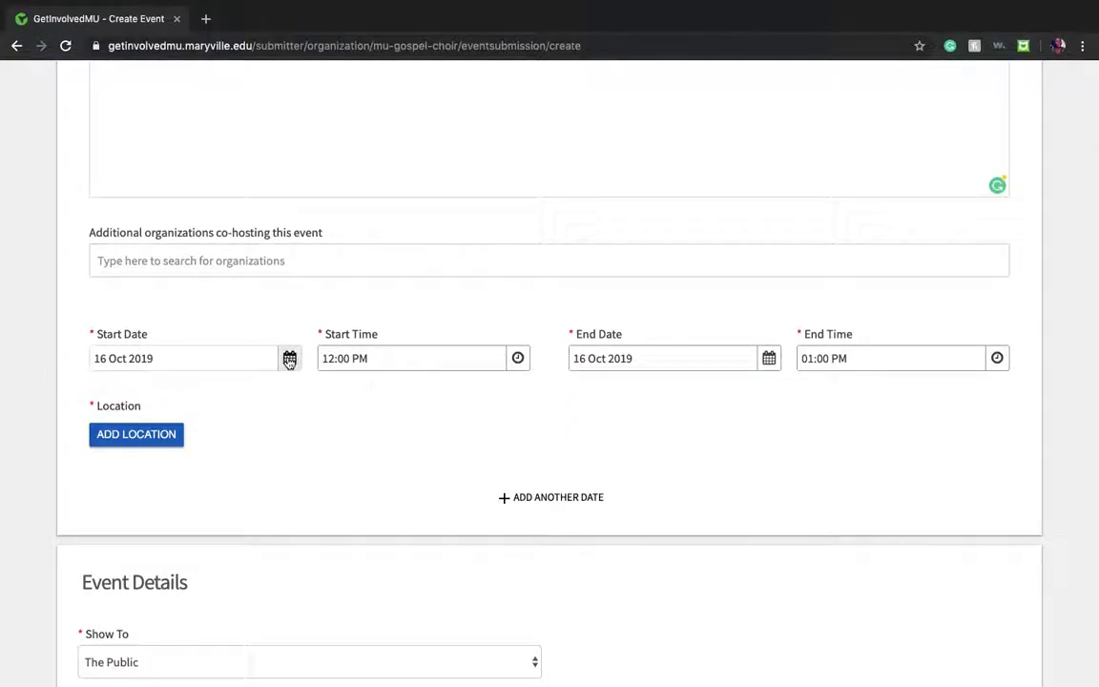
Step: Set the event start to 17 Oct 2019 at 06:30 PM
{"action": "left_click", "coordinate": [290, 359]}
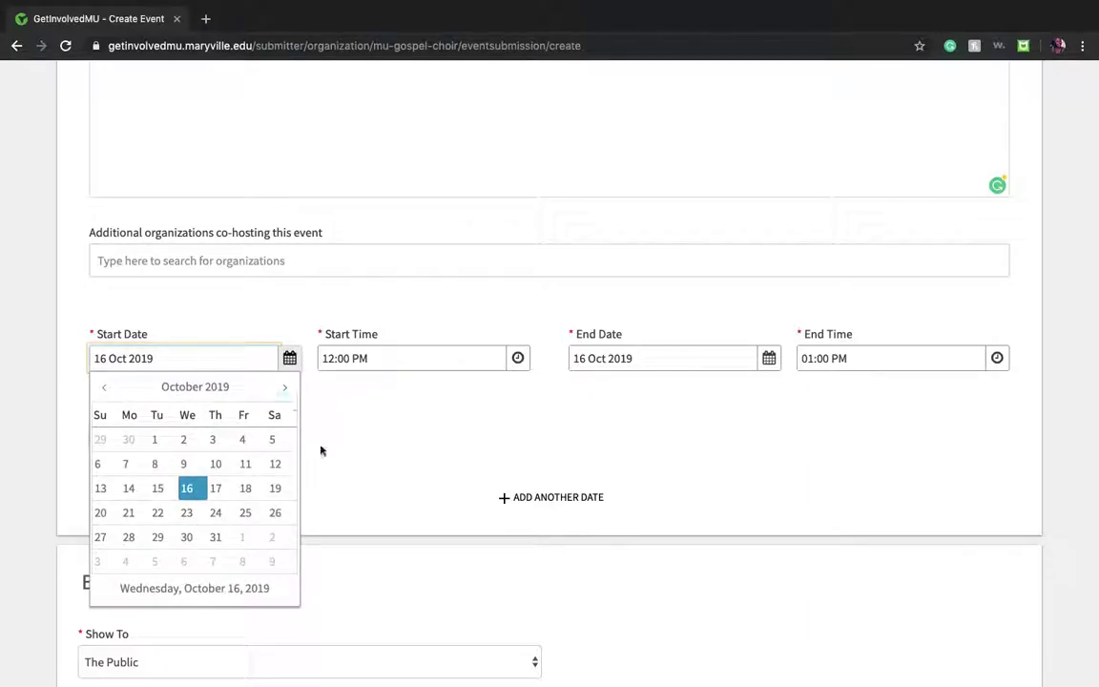
{"action": "scroll", "coordinate": [258, 419], "scroll_direction": "down", "scroll_amount": 1}
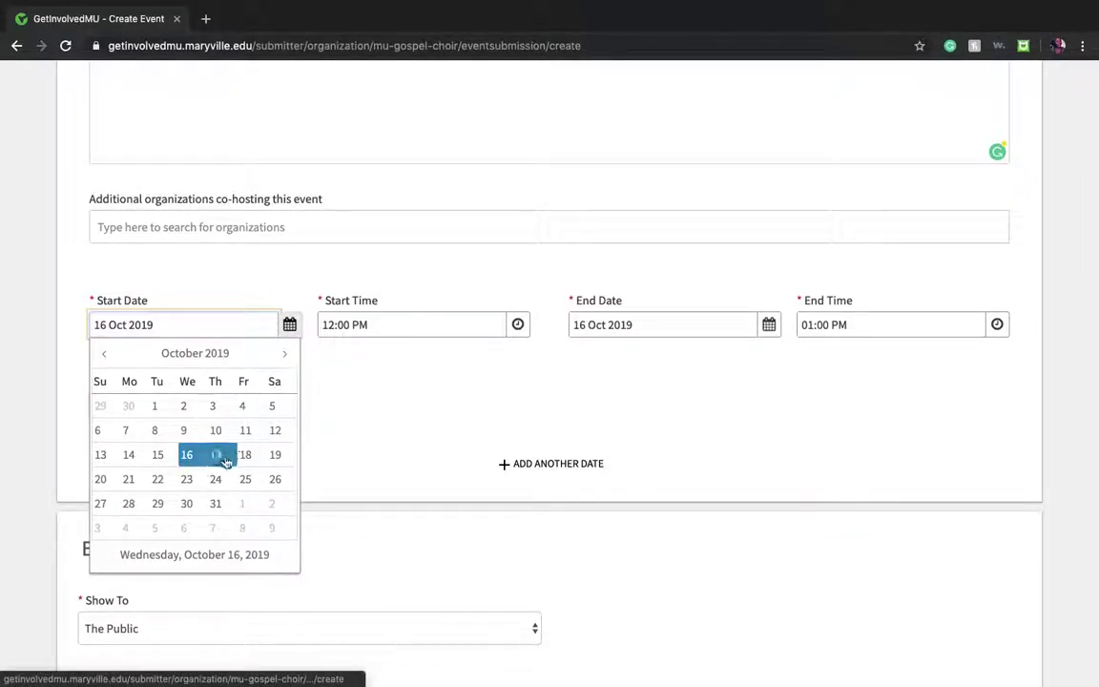
{"action": "left_click", "coordinate": [219, 456]}
{"action": "left_click", "coordinate": [517, 324]}
{"action": "left_click_drag", "start_coordinate": [521, 414], "coordinate": [523, 449]}
{"action": "left_click", "coordinate": [388, 483]}
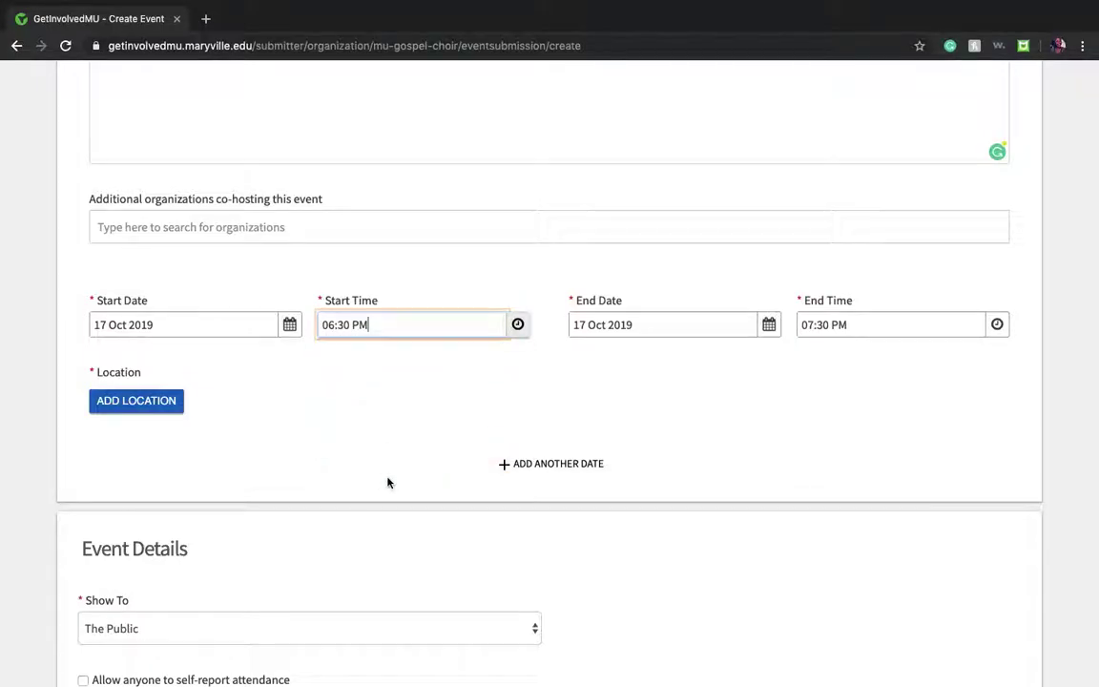
Step: Keep the end date at 17 Oct and set the end time to 09:45 PM
{"action": "left_click", "coordinate": [769, 325]}
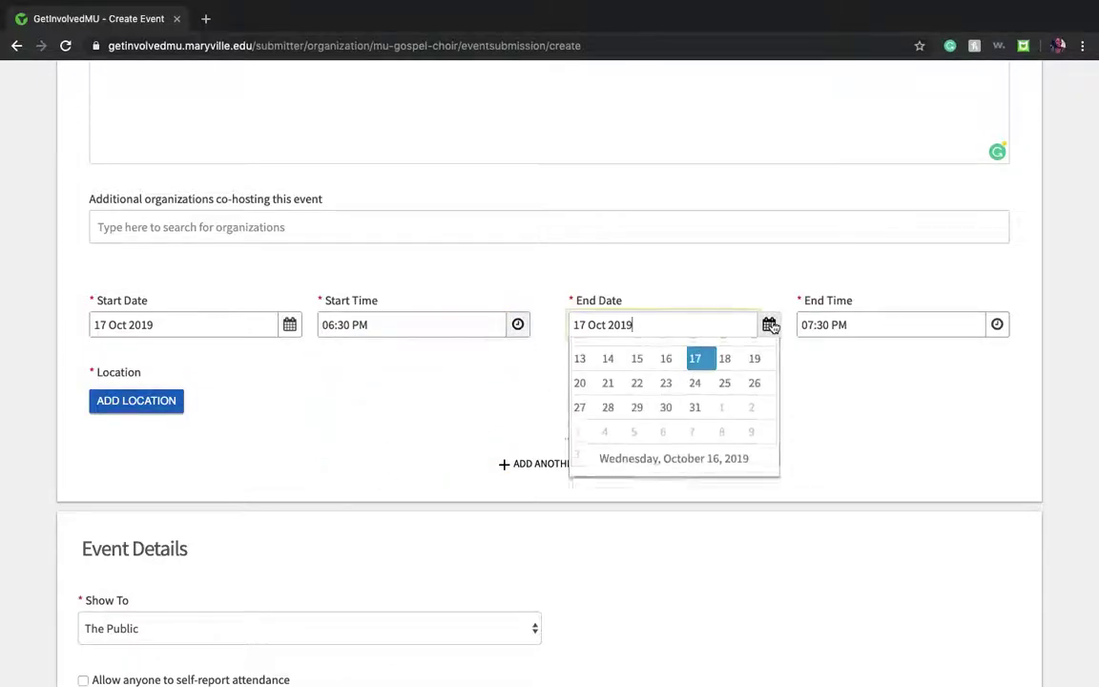
{"action": "left_click", "coordinate": [992, 333]}
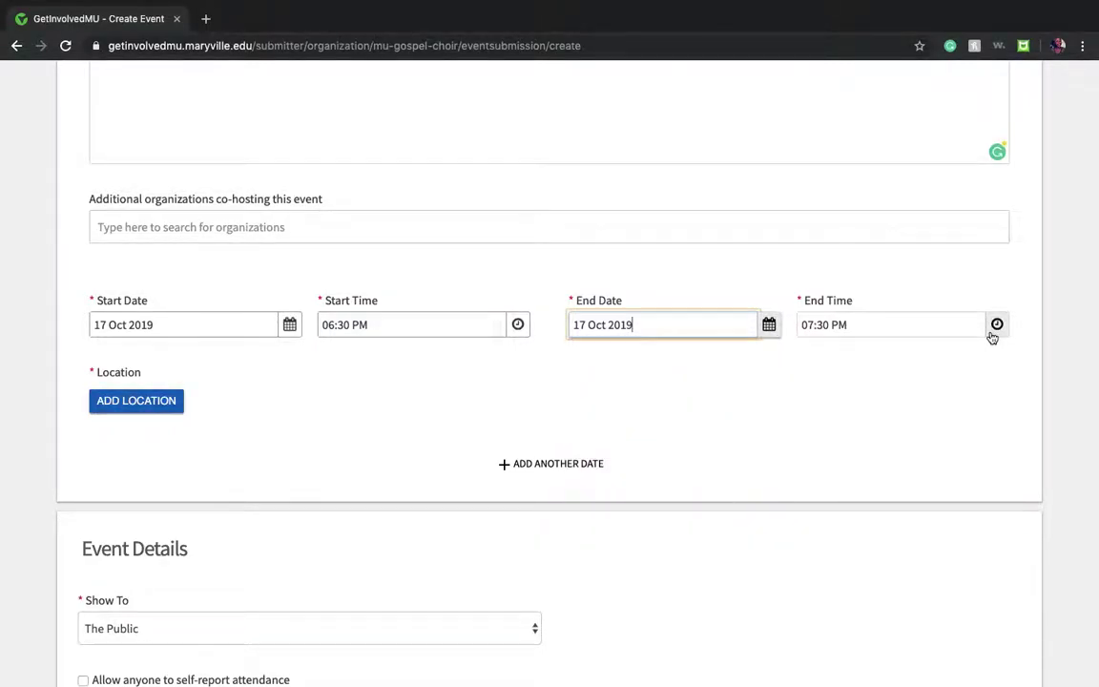
{"action": "left_click", "coordinate": [994, 329]}
{"action": "left_click_drag", "start_coordinate": [1000, 465], "coordinate": [992, 478]}
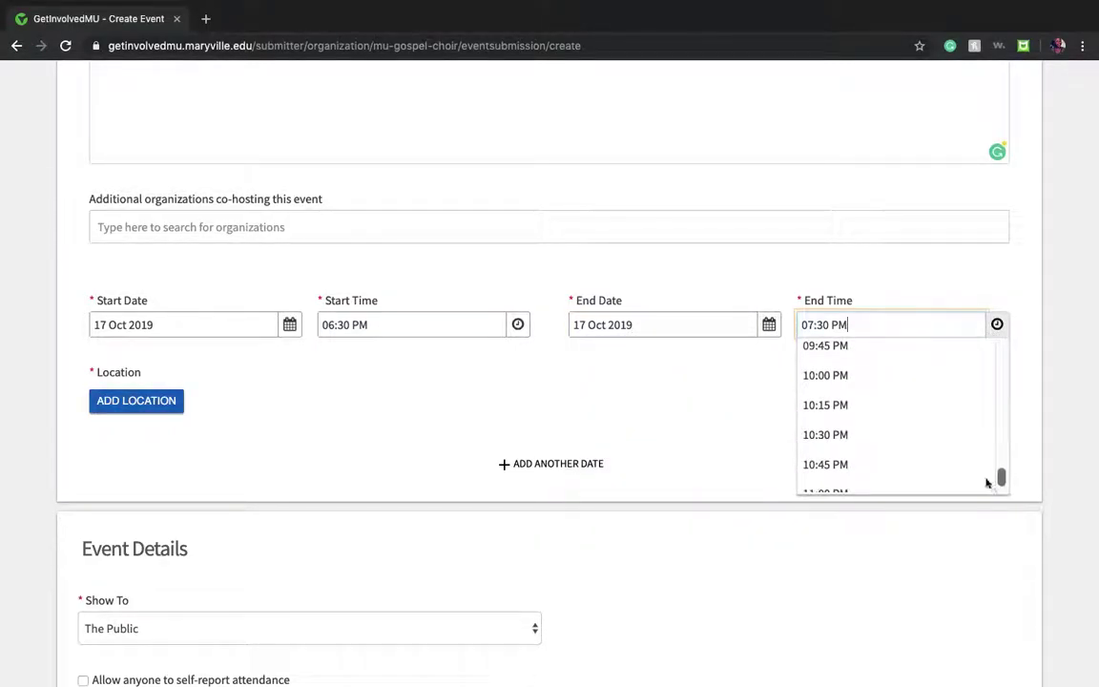
{"action": "left_click", "coordinate": [883, 351]}
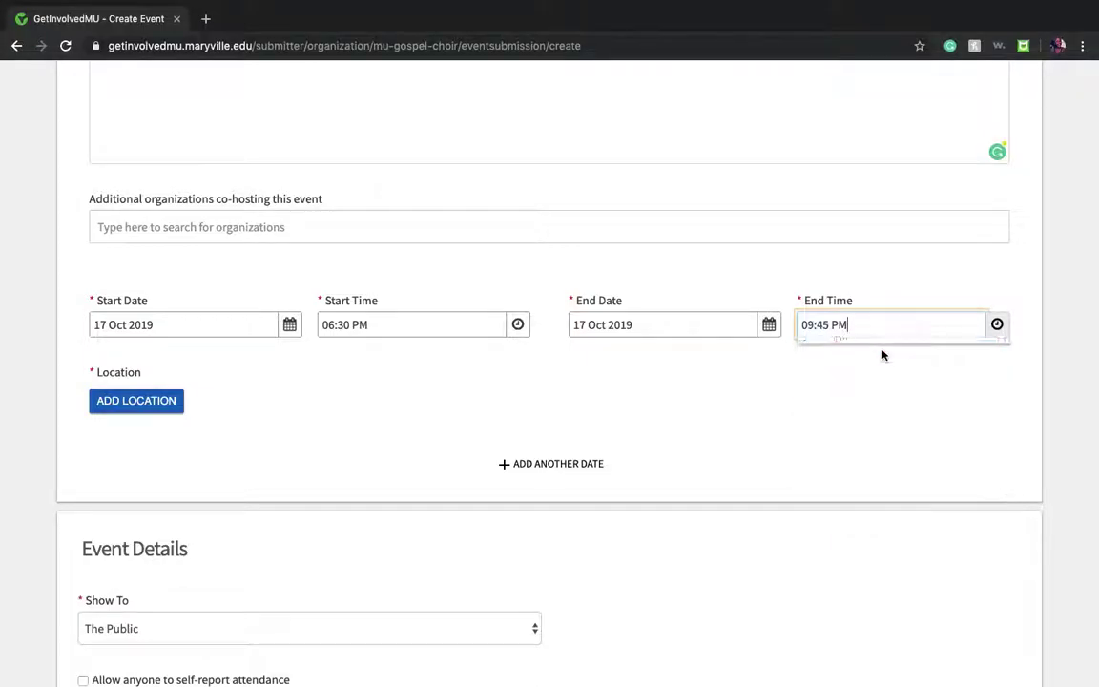
Step: Add Buder Commons as the location, with address 650 Maryville University Drive, and save it
{"action": "left_click", "coordinate": [150, 403]}
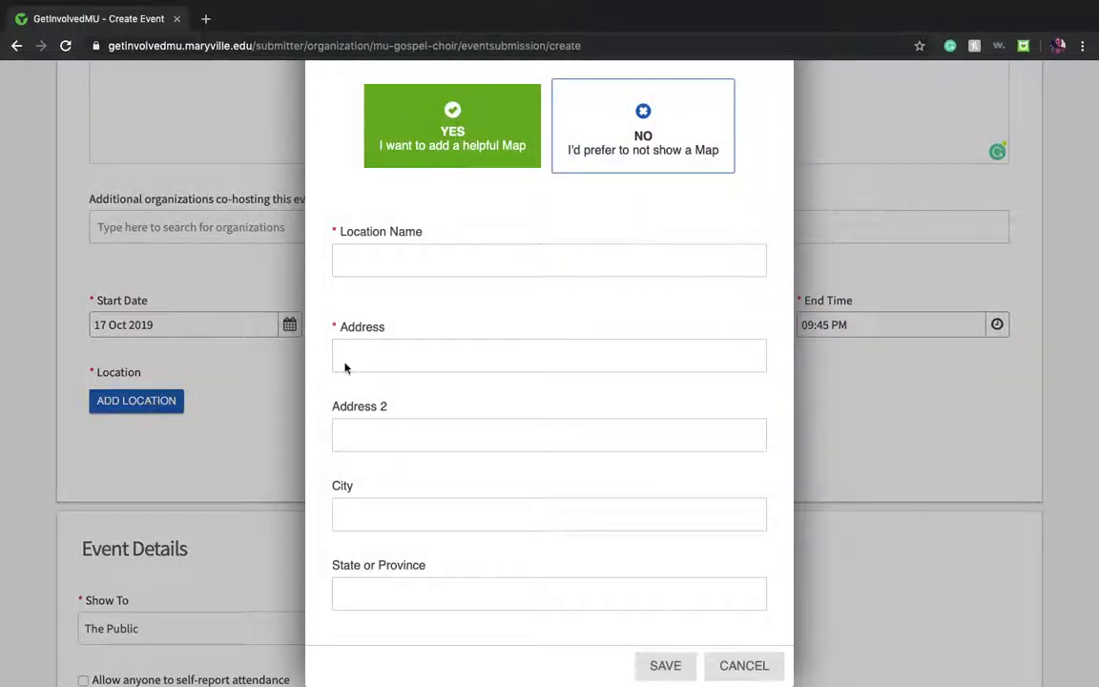
{"action": "scroll", "coordinate": [787, 346], "scroll_direction": "down", "scroll_amount": 1}
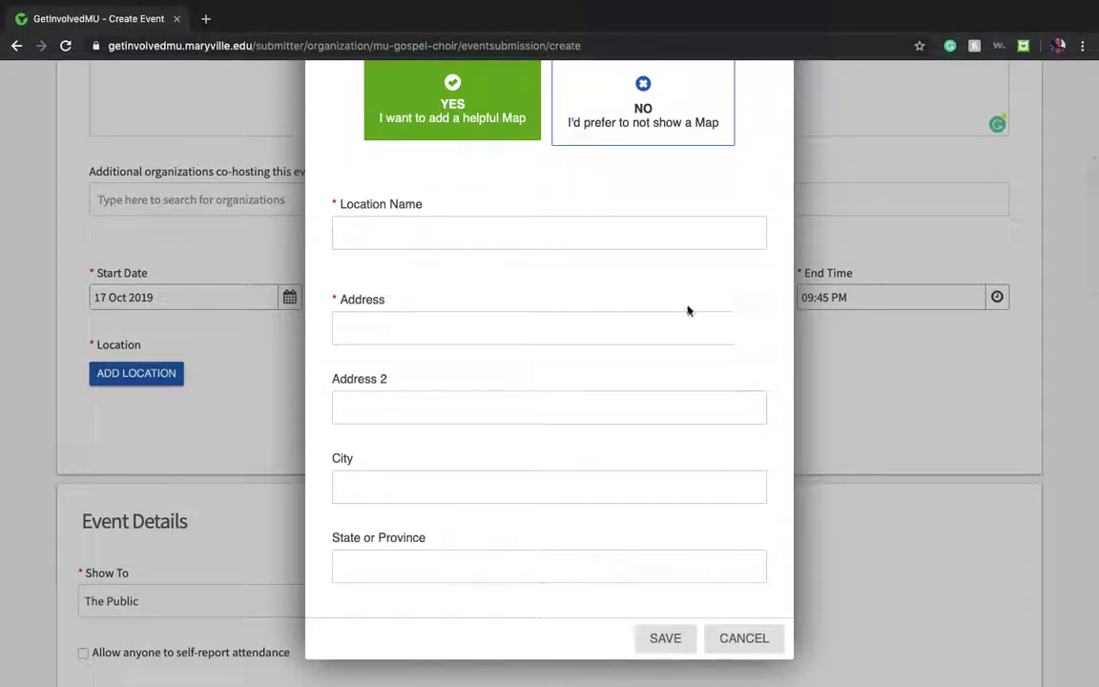
{"action": "left_click", "coordinate": [642, 237]}
{"action": "type", "text": "Buder"}
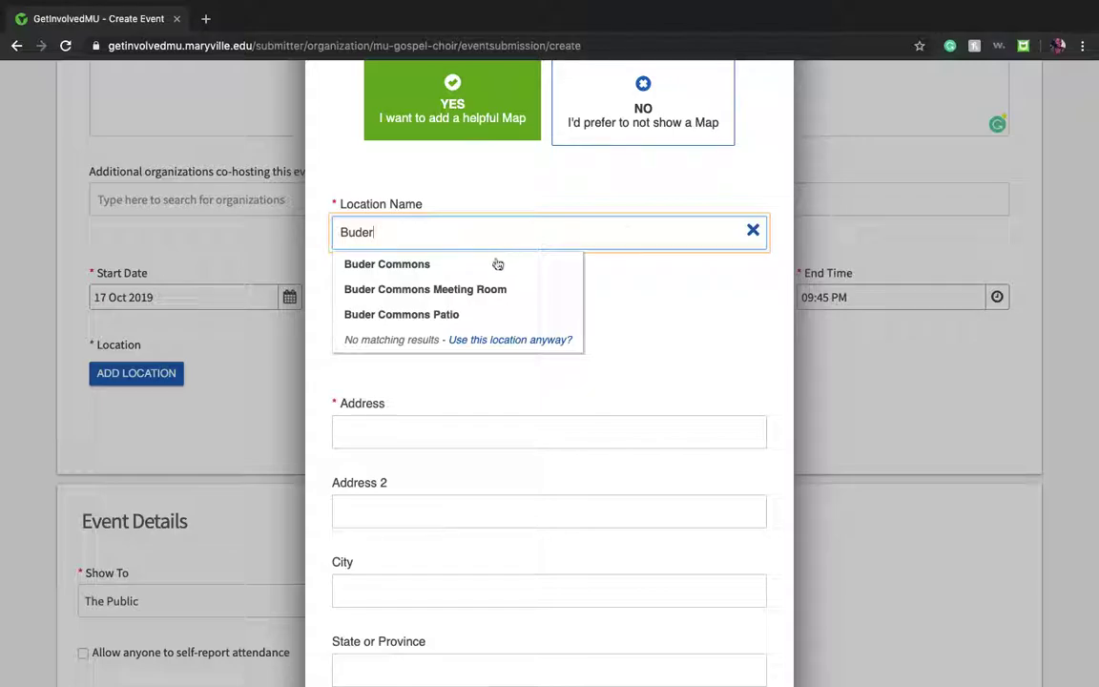
{"action": "left_click", "coordinate": [490, 263]}
{"action": "left_click", "coordinate": [471, 327]}
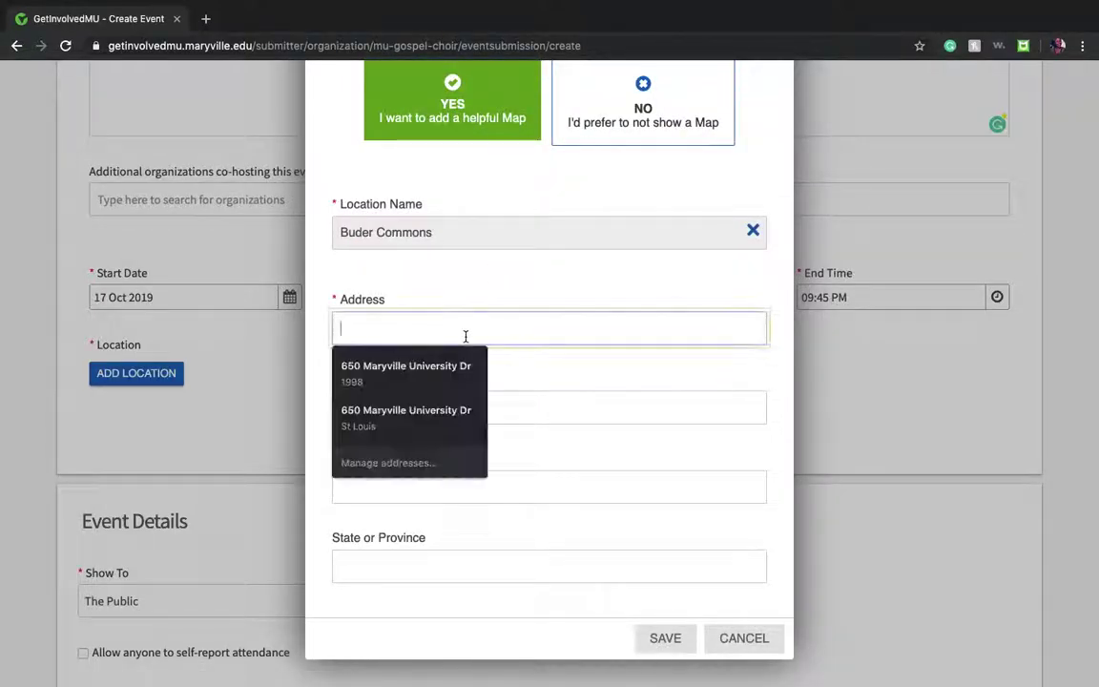
{"action": "type", "text": "650 Maryville University"}
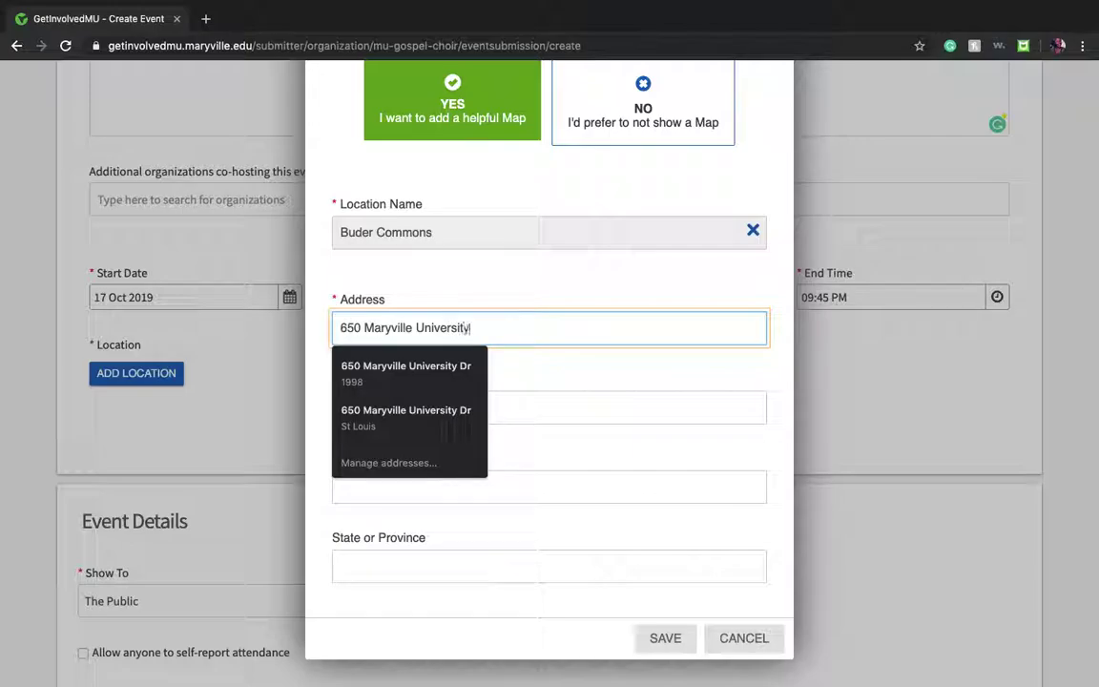
{"action": "type", "text": " Dri"}
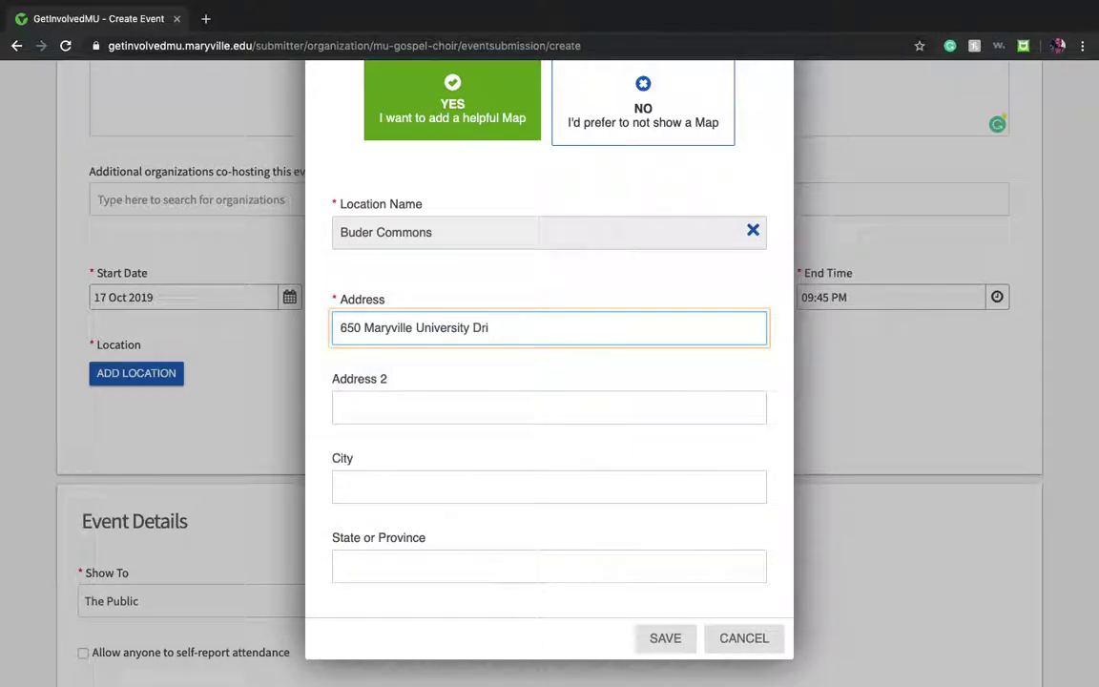
{"action": "type", "text": "vve"}
{"action": "scroll", "coordinate": [611, 484], "scroll_direction": "down", "scroll_amount": 1}
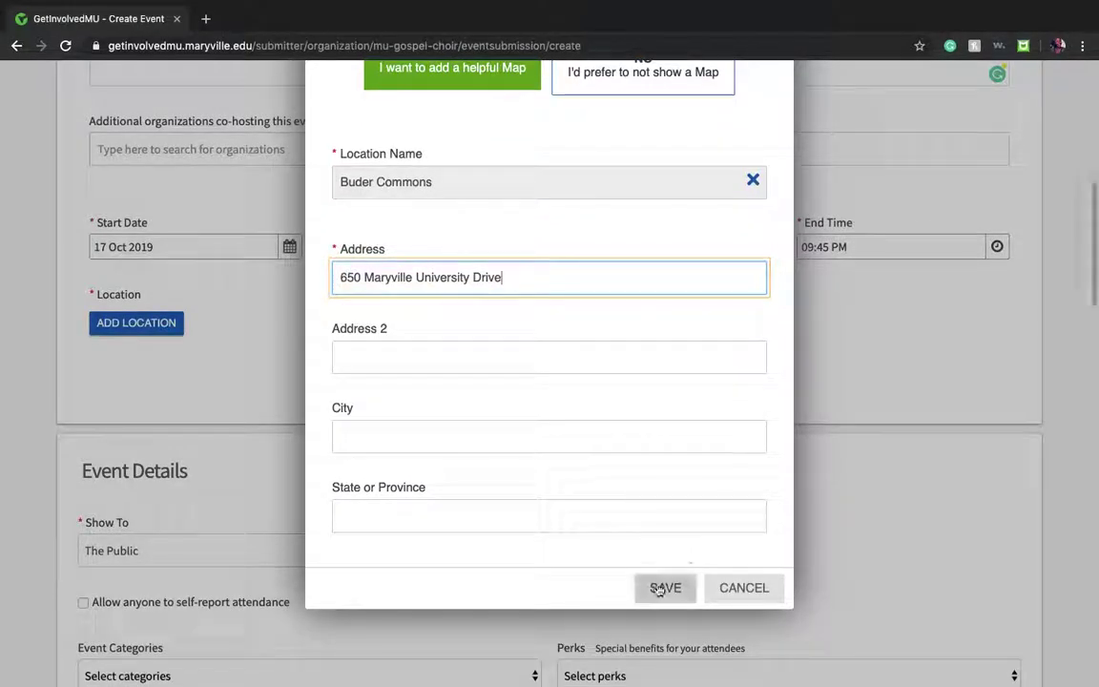
{"action": "left_click", "coordinate": [662, 588]}
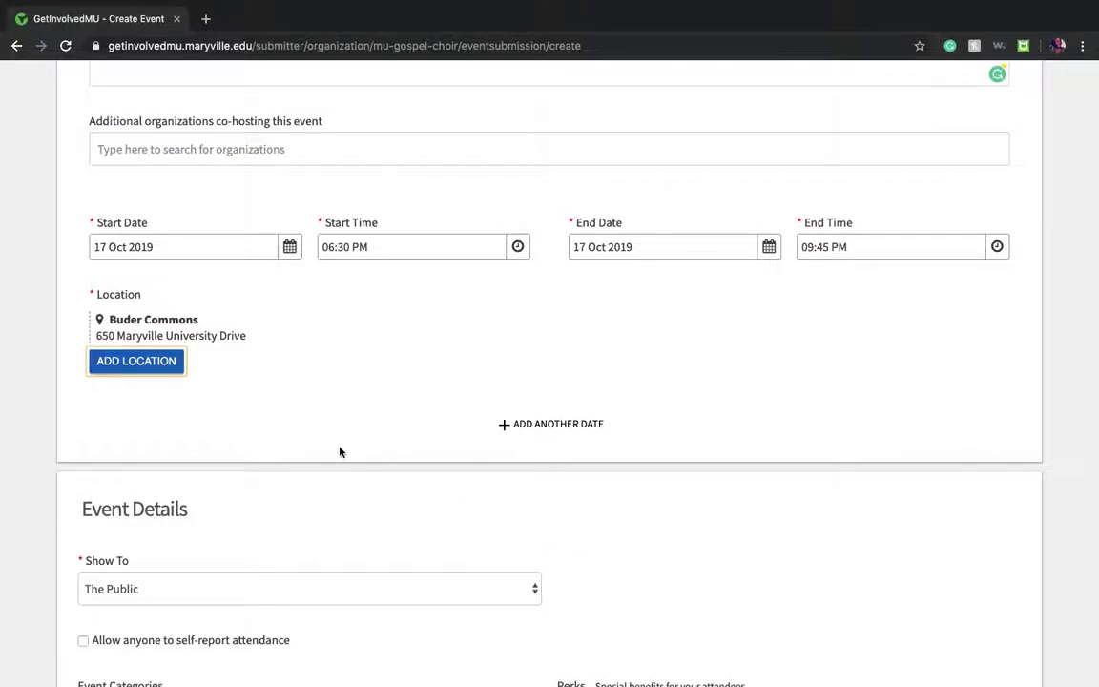
{"action": "scroll", "coordinate": [340, 448], "scroll_direction": "down", "scroll_amount": 3}
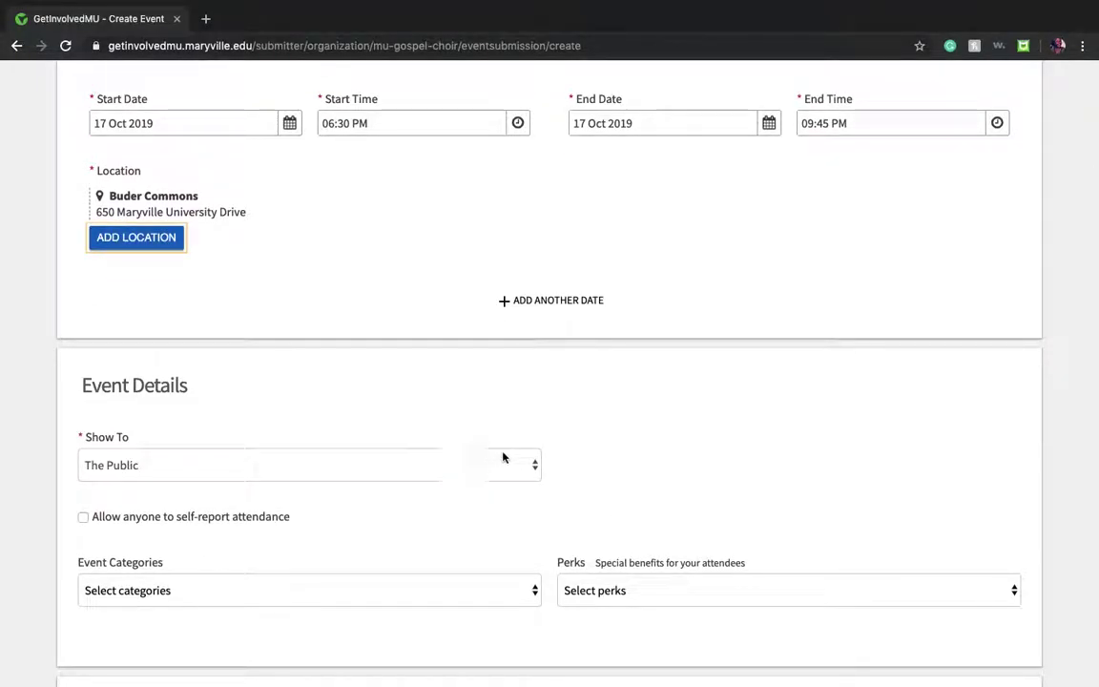
{"action": "scroll", "coordinate": [540, 479], "scroll_direction": "down", "scroll_amount": 2}
{"action": "scroll", "coordinate": [540, 479], "scroll_direction": "down", "scroll_amount": 2}
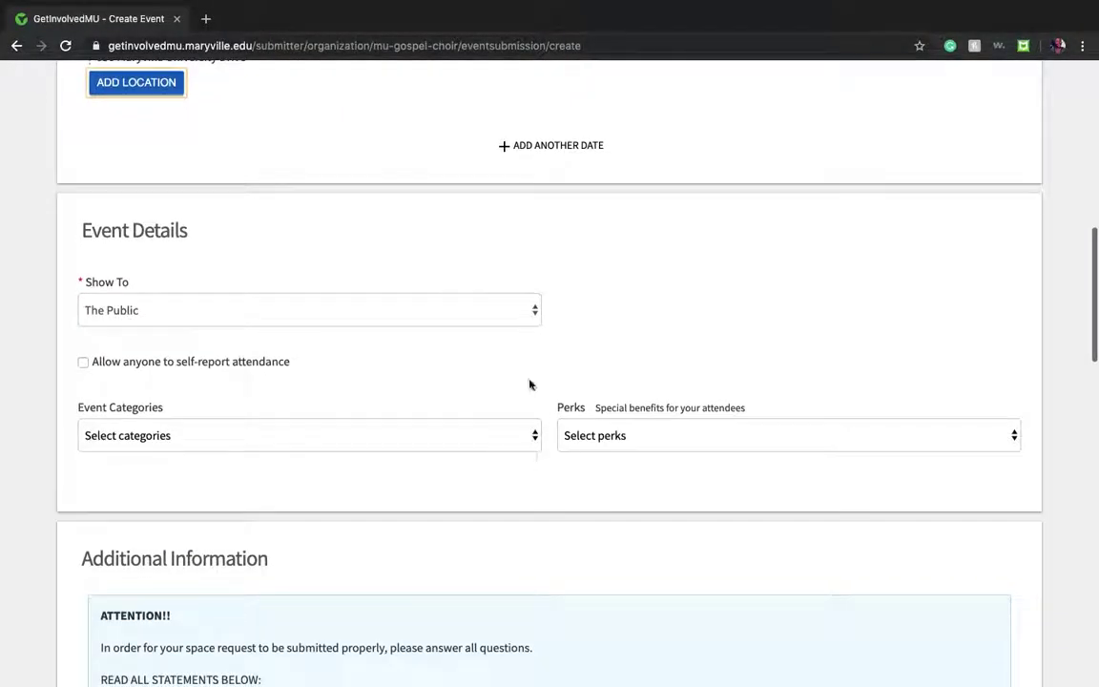
{"action": "scroll", "coordinate": [510, 488], "scroll_direction": "down", "scroll_amount": 20}
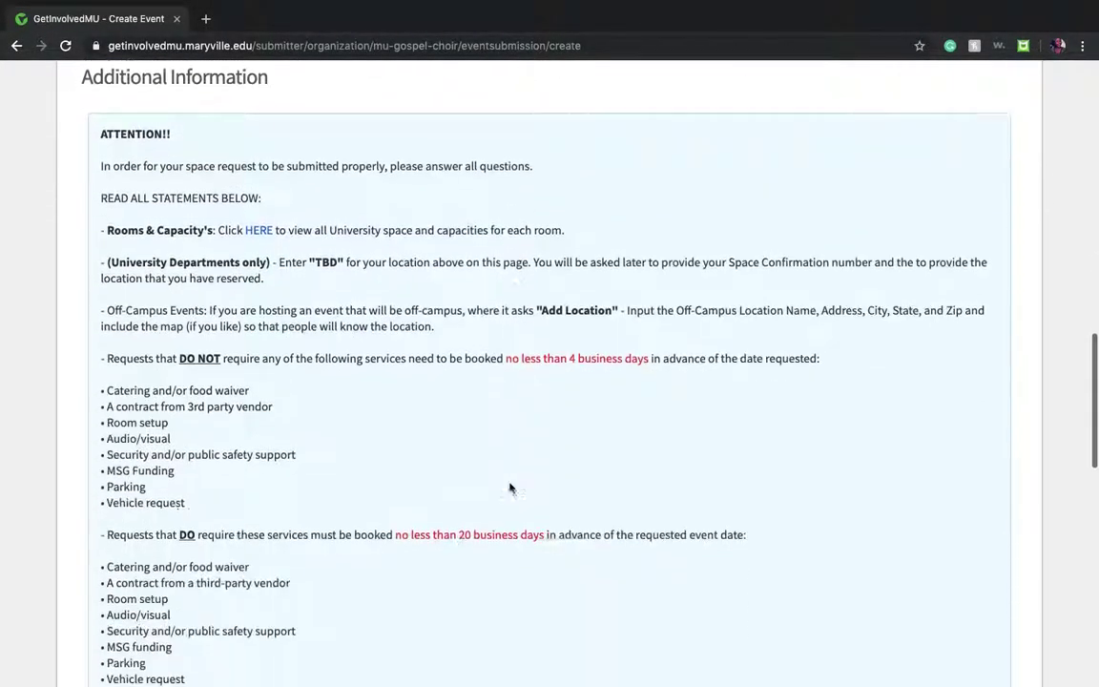
{"action": "scroll", "coordinate": [509, 487], "scroll_direction": "down", "scroll_amount": 1}
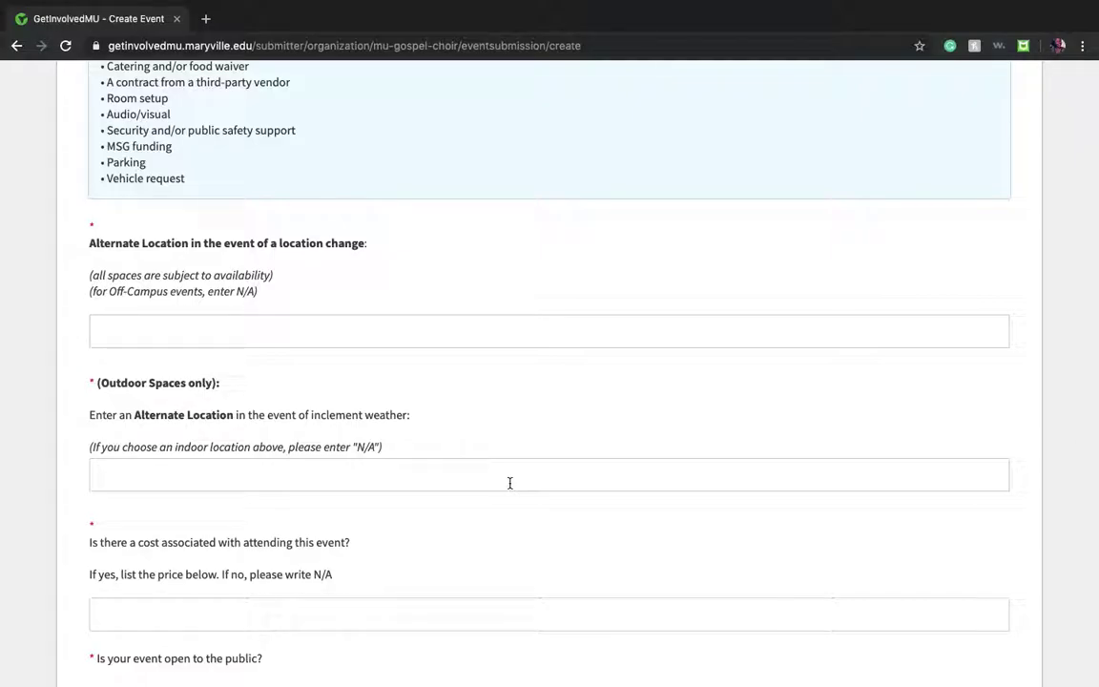
{"action": "scroll", "coordinate": [509, 482], "scroll_direction": "up", "scroll_amount": 15}
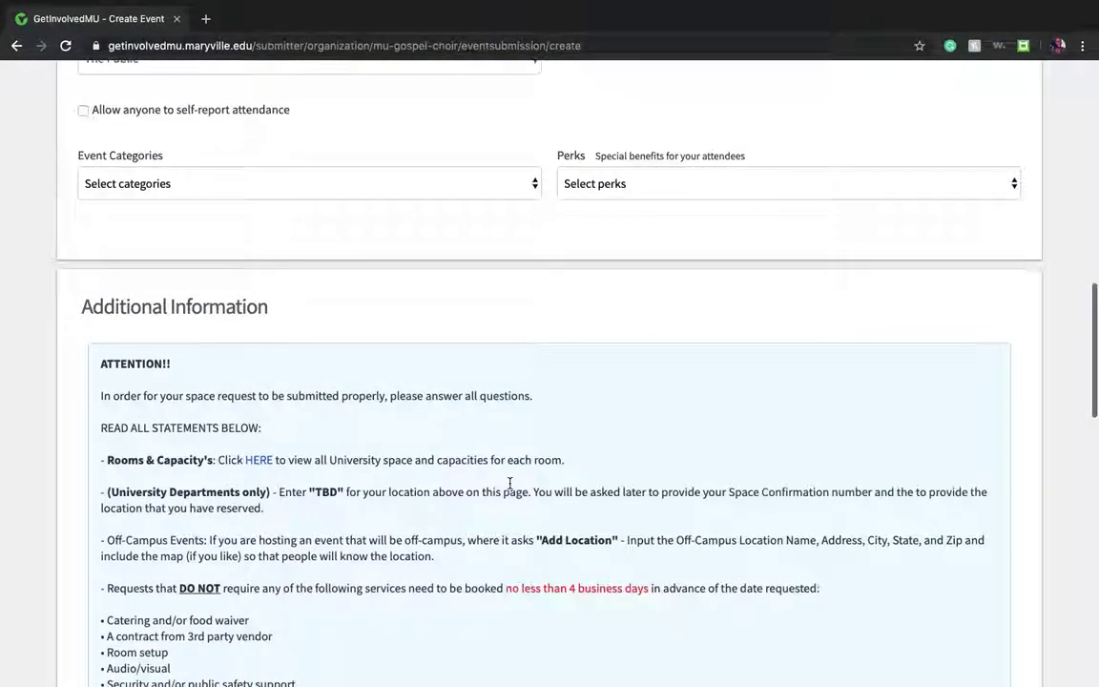
{"action": "scroll", "coordinate": [510, 487], "scroll_direction": "up", "scroll_amount": 2}
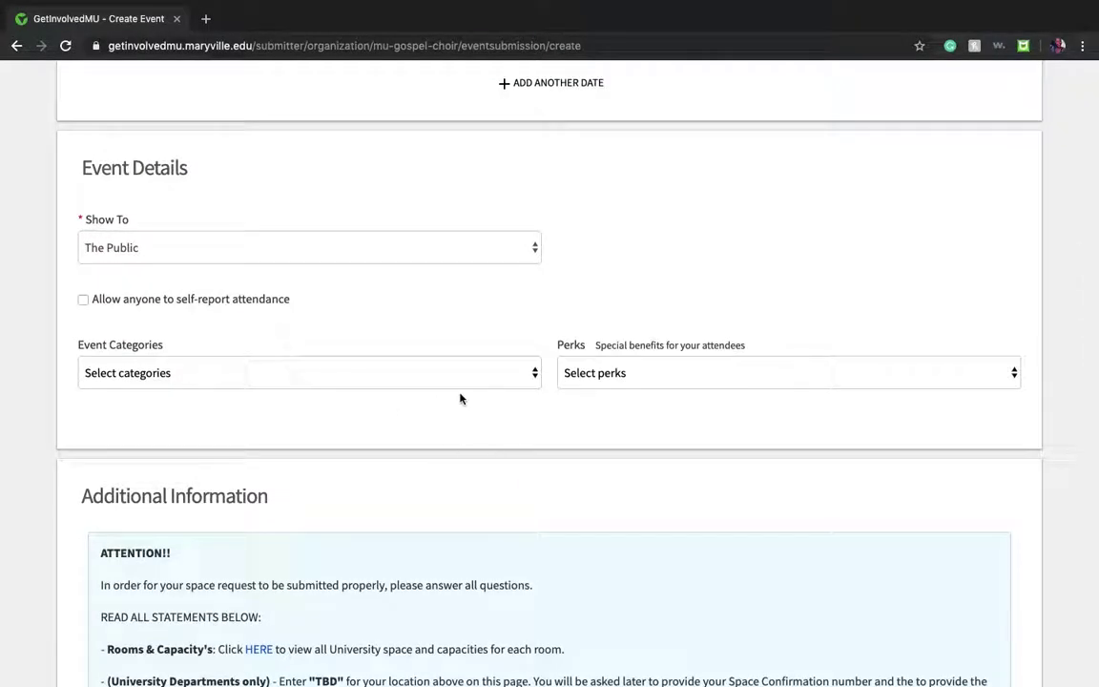
Step: Choose the Campus /University Wide category and add the Free Food and Free Stuff perks
{"action": "left_click", "coordinate": [534, 375]}
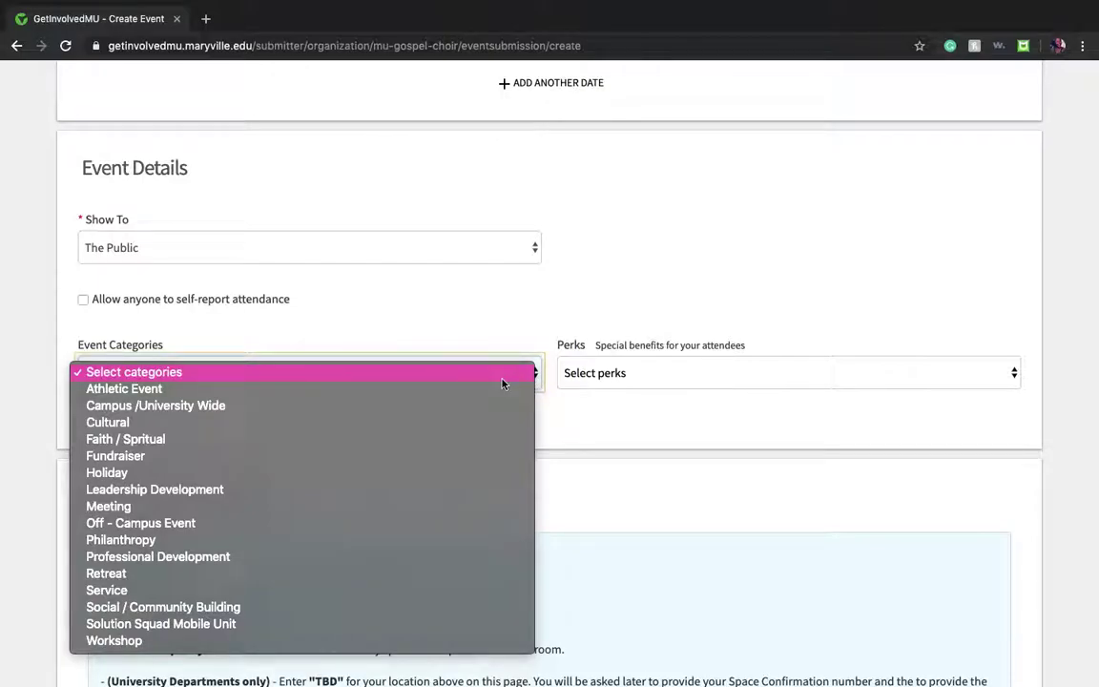
{"action": "left_click", "coordinate": [282, 408]}
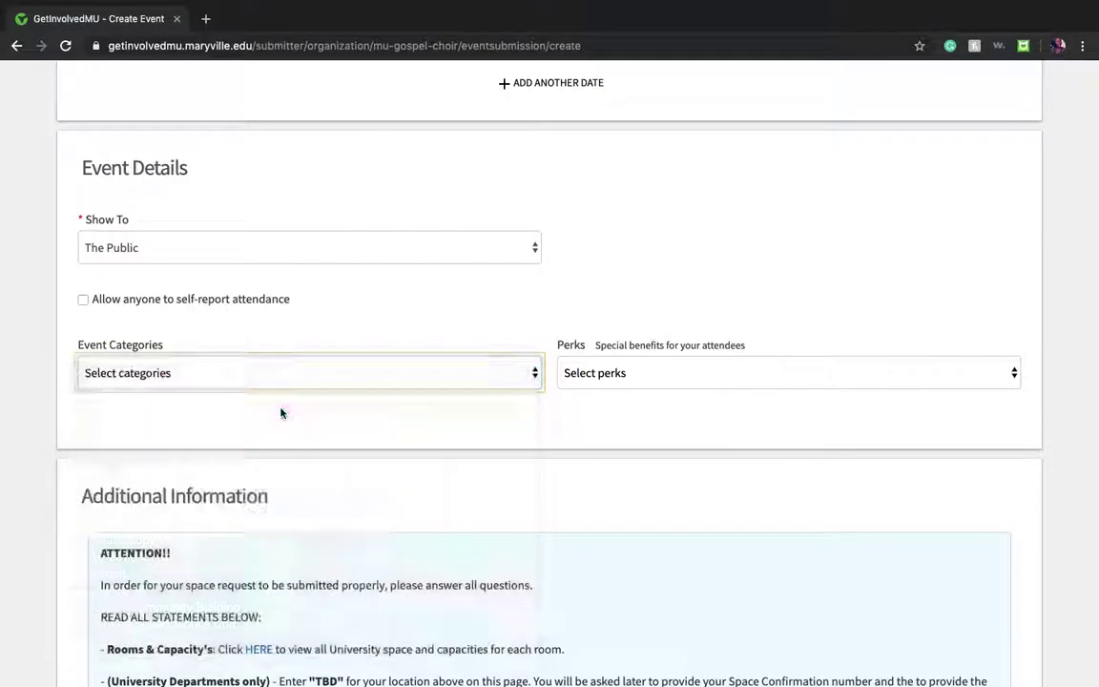
{"action": "left_click", "coordinate": [912, 377]}
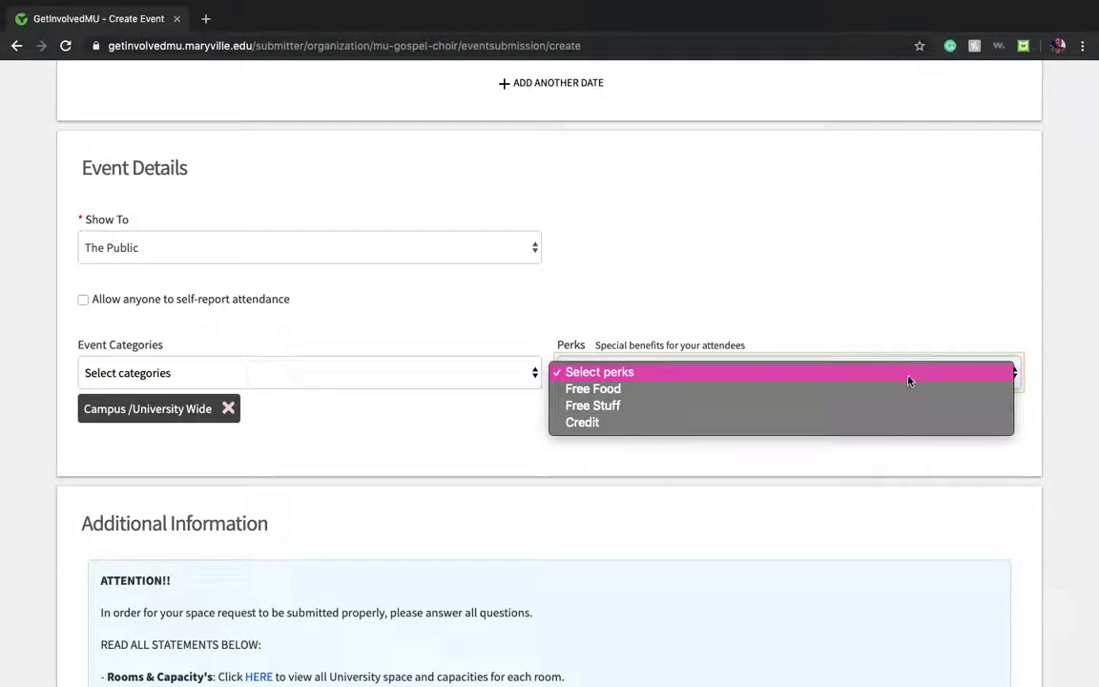
{"action": "left_click", "coordinate": [835, 391]}
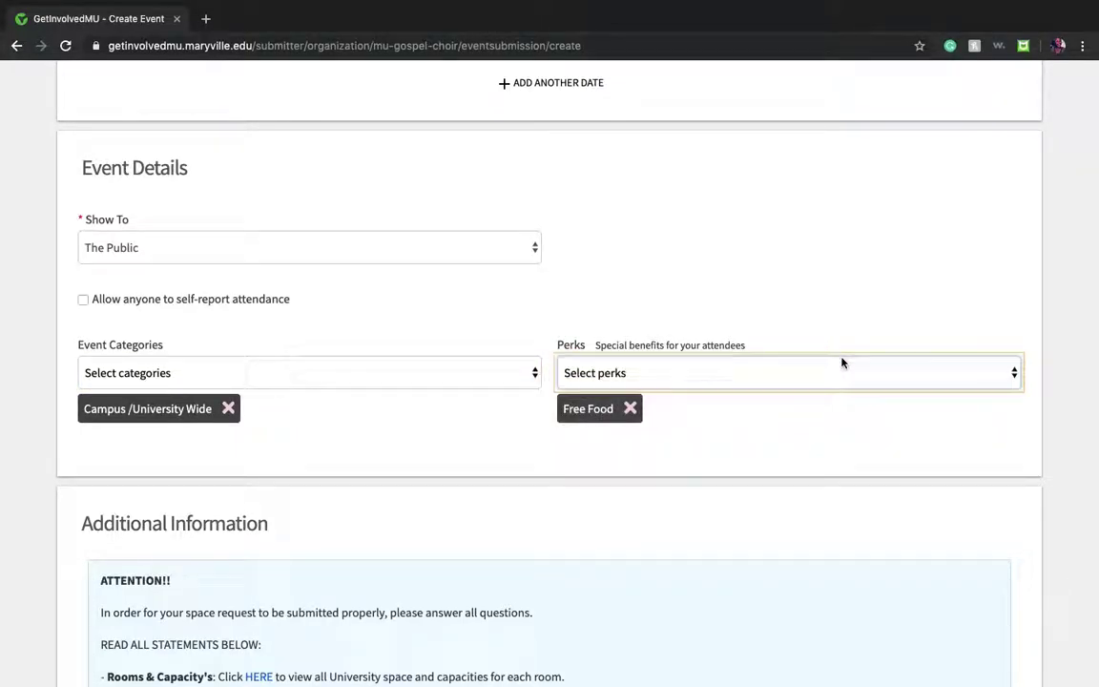
{"action": "left_click", "coordinate": [841, 362]}
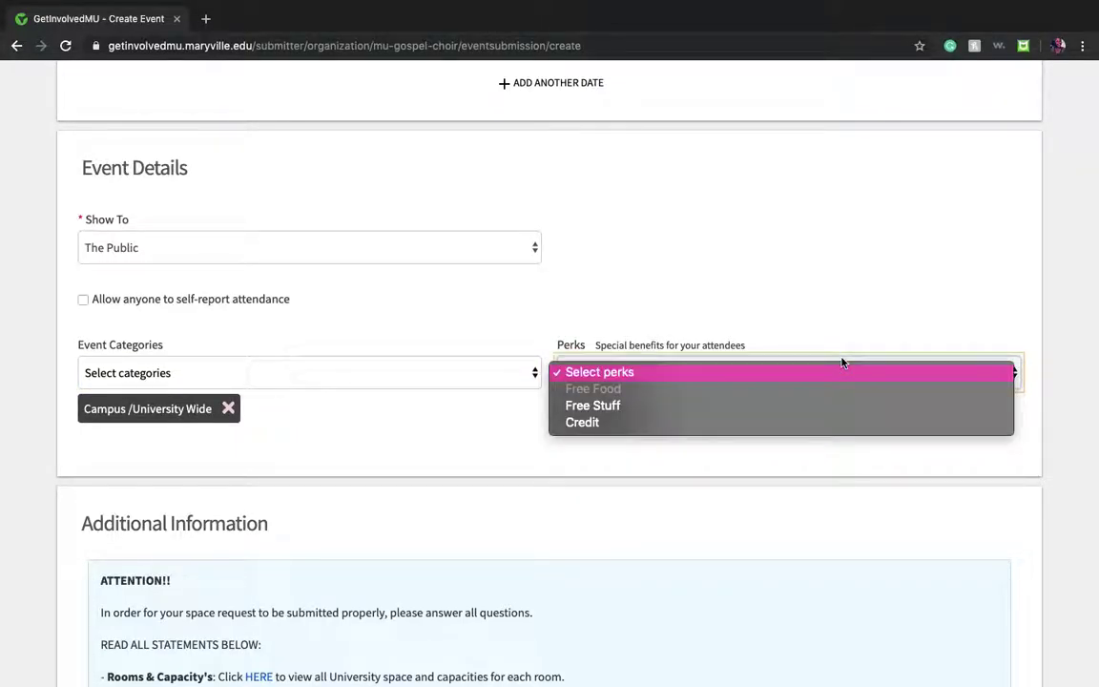
{"action": "left_click", "coordinate": [807, 410]}
{"action": "scroll", "coordinate": [806, 420], "scroll_direction": "down", "scroll_amount": 3}
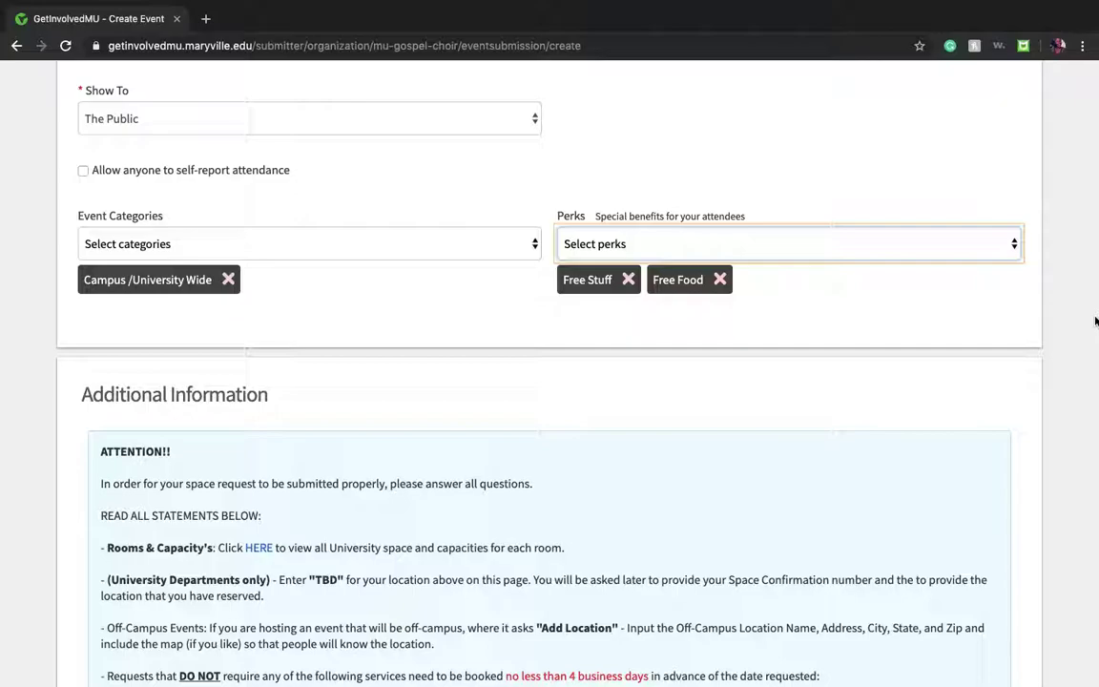
{"action": "scroll", "coordinate": [1095, 321], "scroll_direction": "down", "scroll_amount": 5}
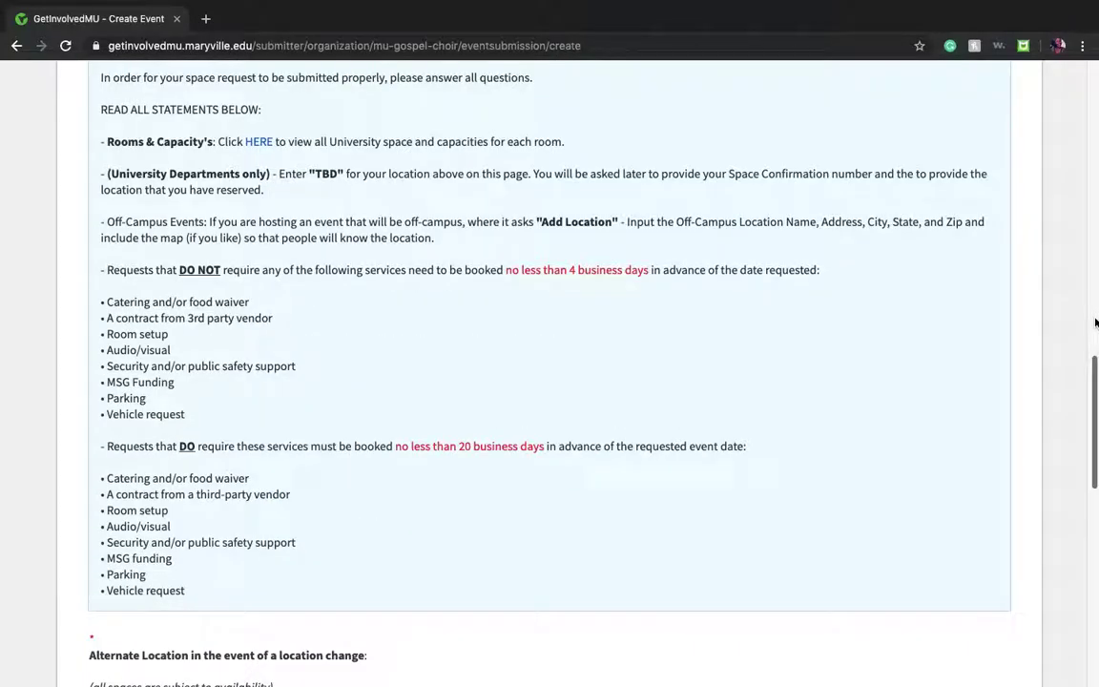
{"action": "scroll", "coordinate": [975, 344], "scroll_direction": "up", "scroll_amount": 3}
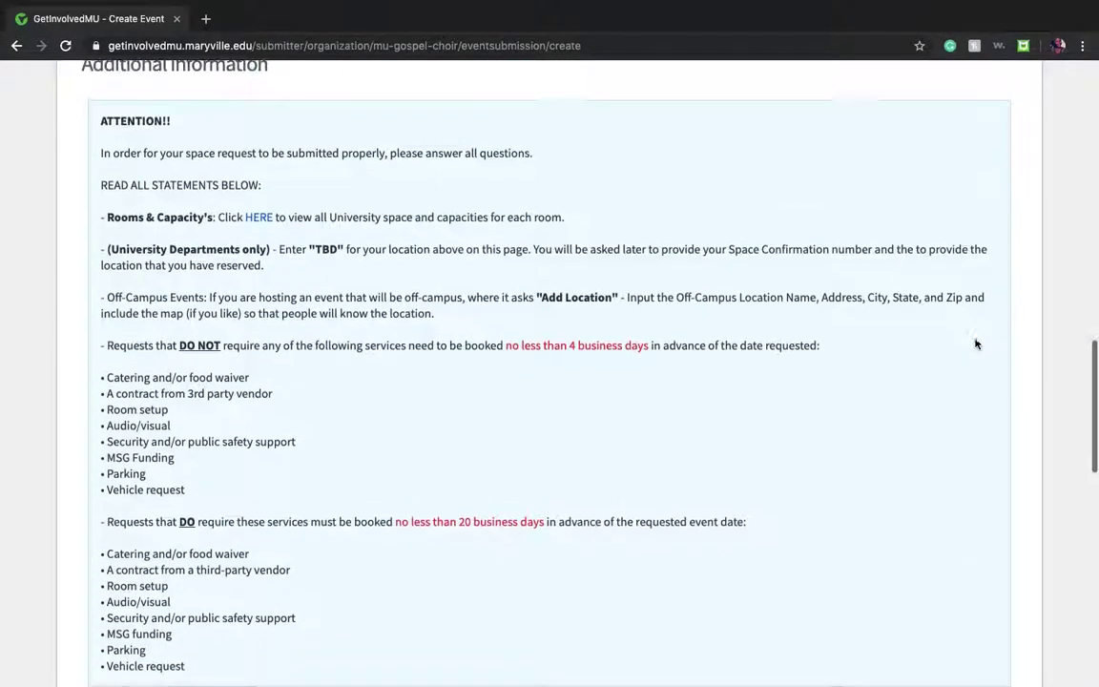
{"action": "scroll", "coordinate": [975, 342], "scroll_direction": "down", "scroll_amount": 2}
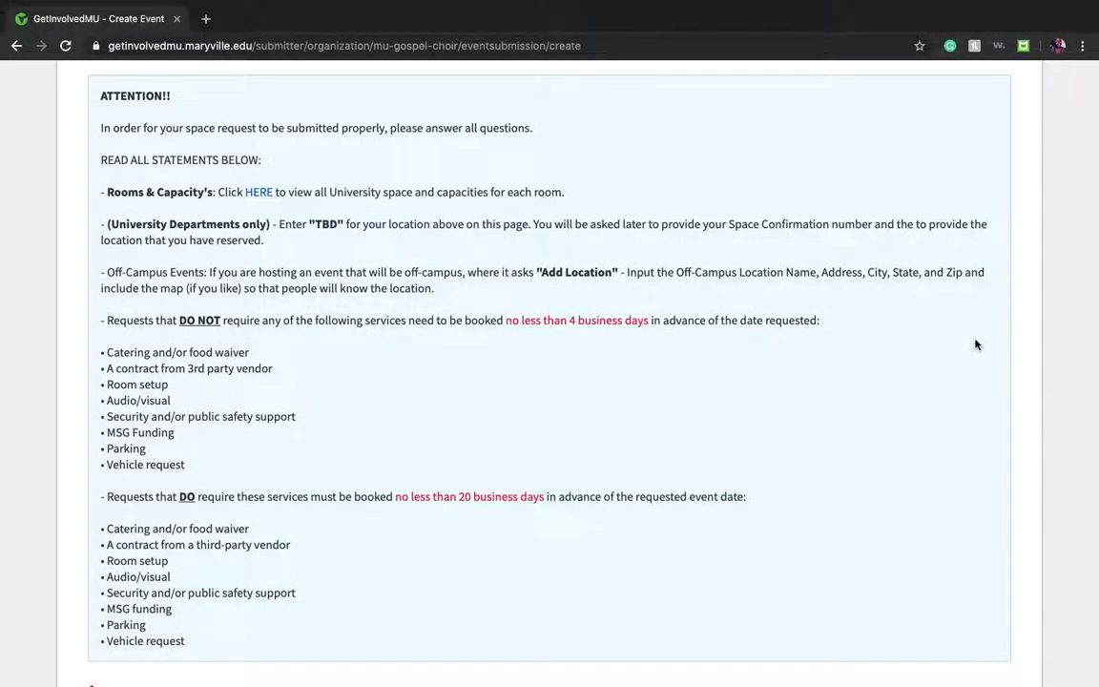
{"action": "scroll", "coordinate": [976, 344], "scroll_direction": "up", "scroll_amount": 1}
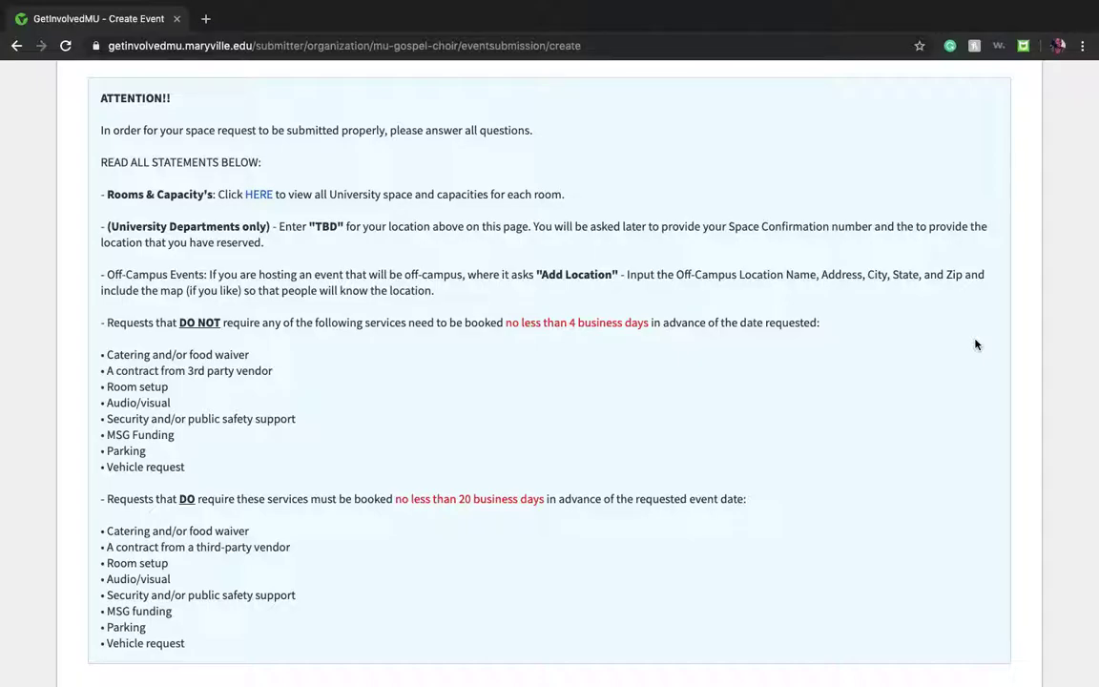
{"action": "scroll", "coordinate": [976, 344], "scroll_direction": "down", "scroll_amount": 3}
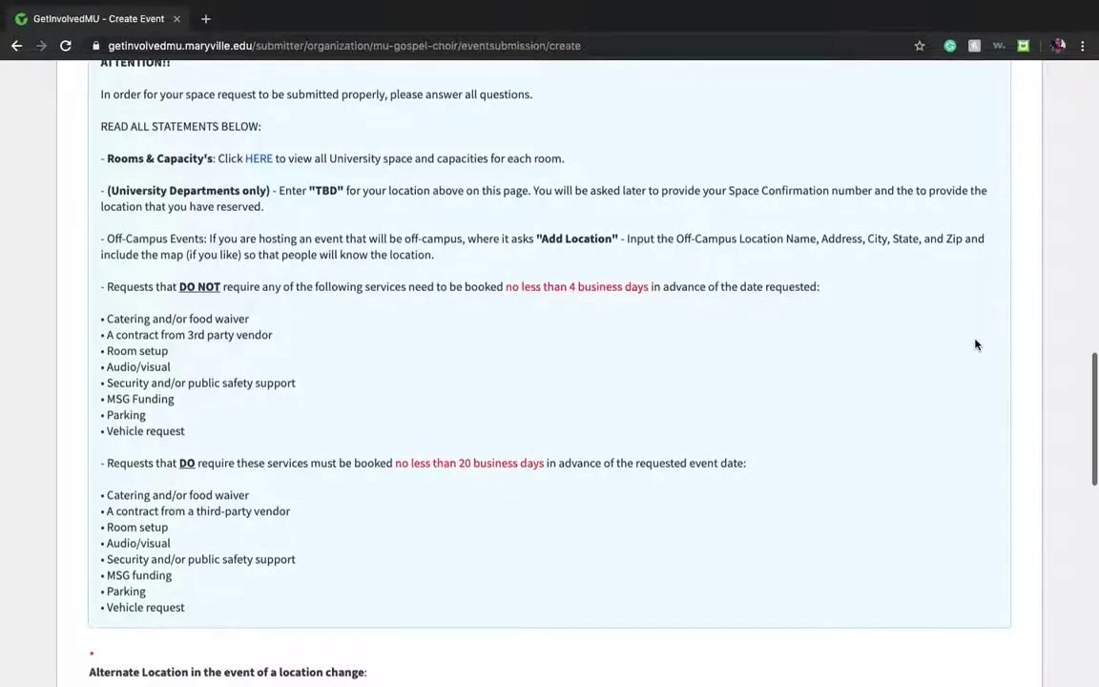
{"action": "scroll", "coordinate": [976, 344], "scroll_direction": "down", "scroll_amount": 2}
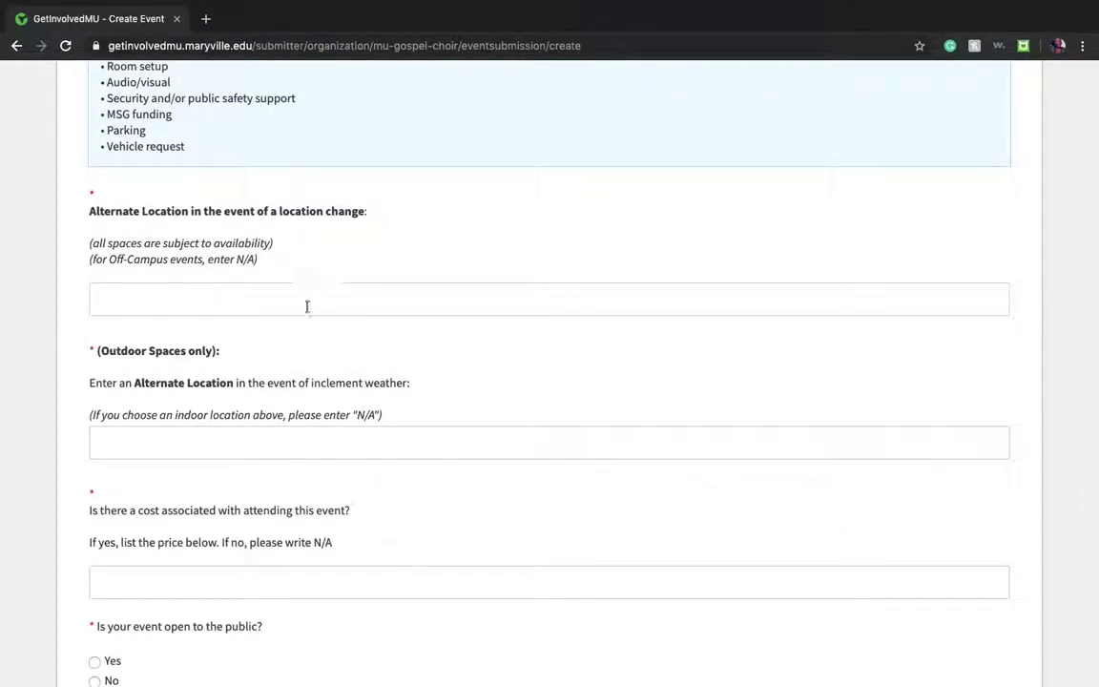
Step: Answer N/A for both the alternate location and the inclement-weather location questions
{"action": "left_click", "coordinate": [306, 306]}
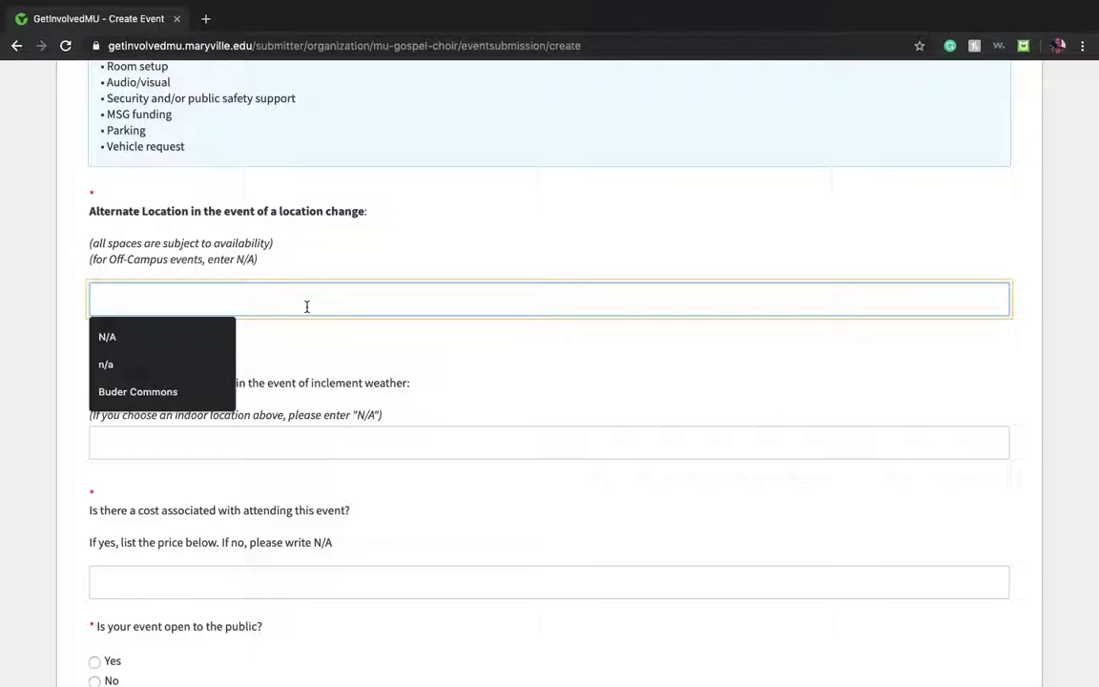
{"action": "left_click", "coordinate": [138, 338]}
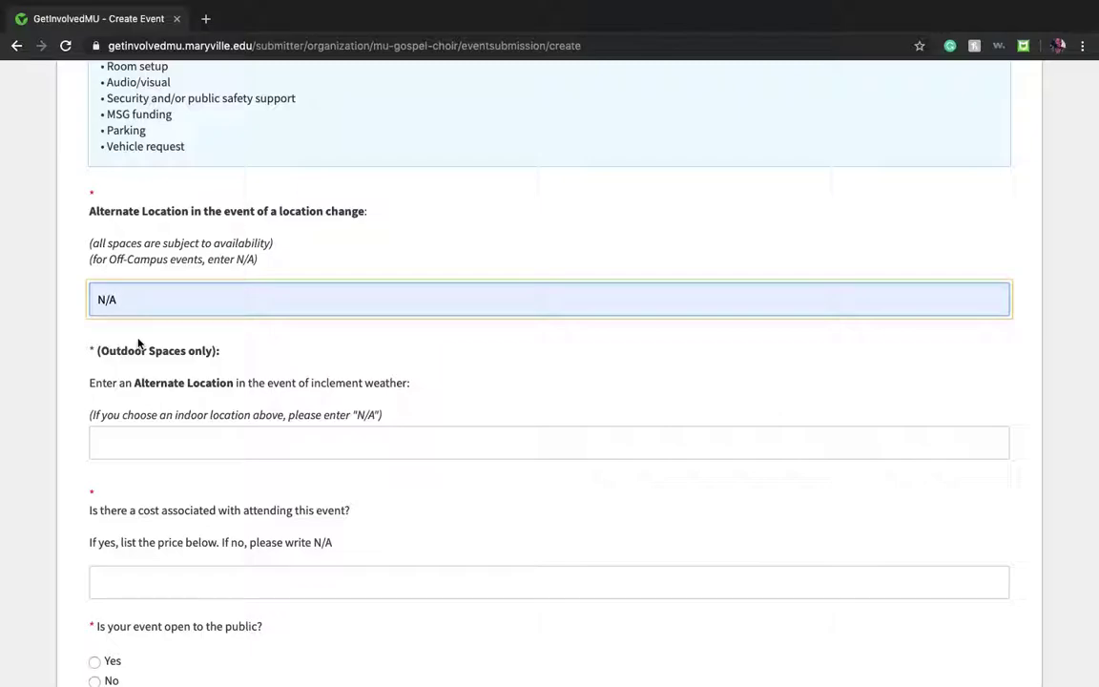
{"action": "left_click", "coordinate": [196, 445]}
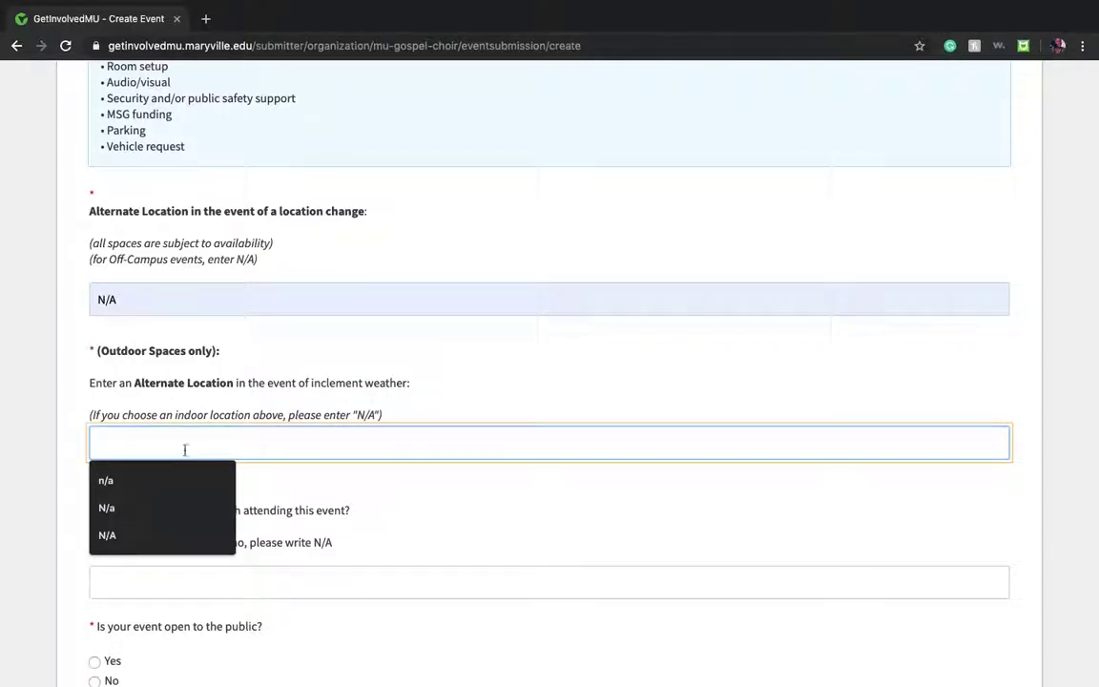
{"action": "left_click", "coordinate": [178, 534]}
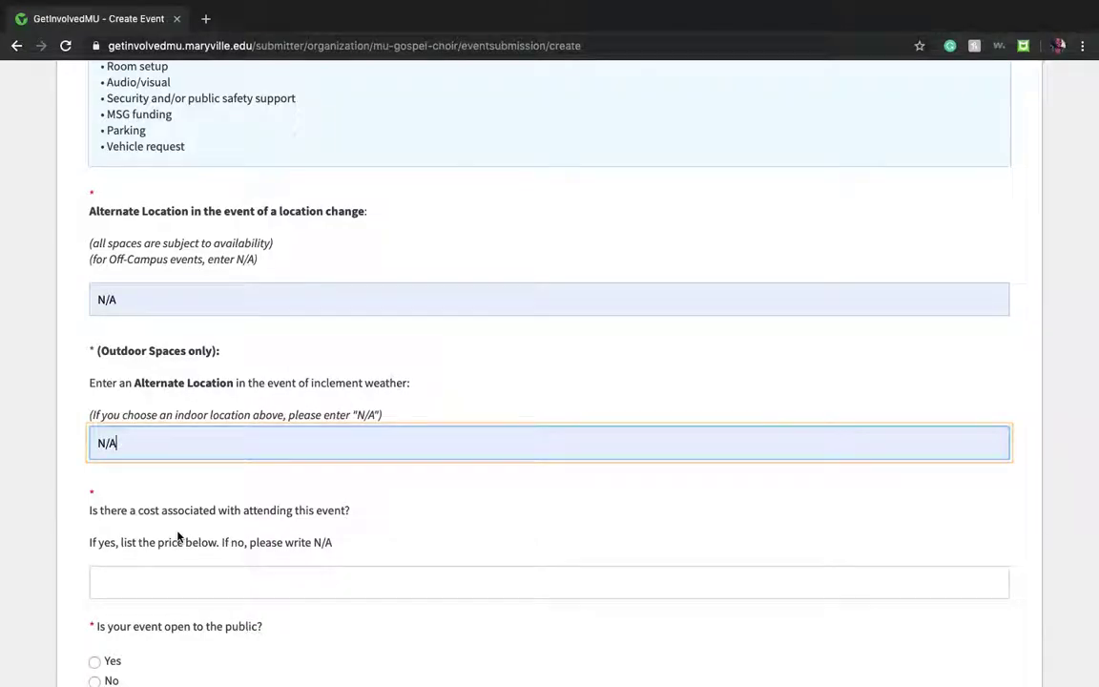
{"action": "scroll", "coordinate": [178, 537], "scroll_direction": "down", "scroll_amount": 1}
{"action": "scroll", "coordinate": [178, 537], "scroll_direction": "down", "scroll_amount": 2}
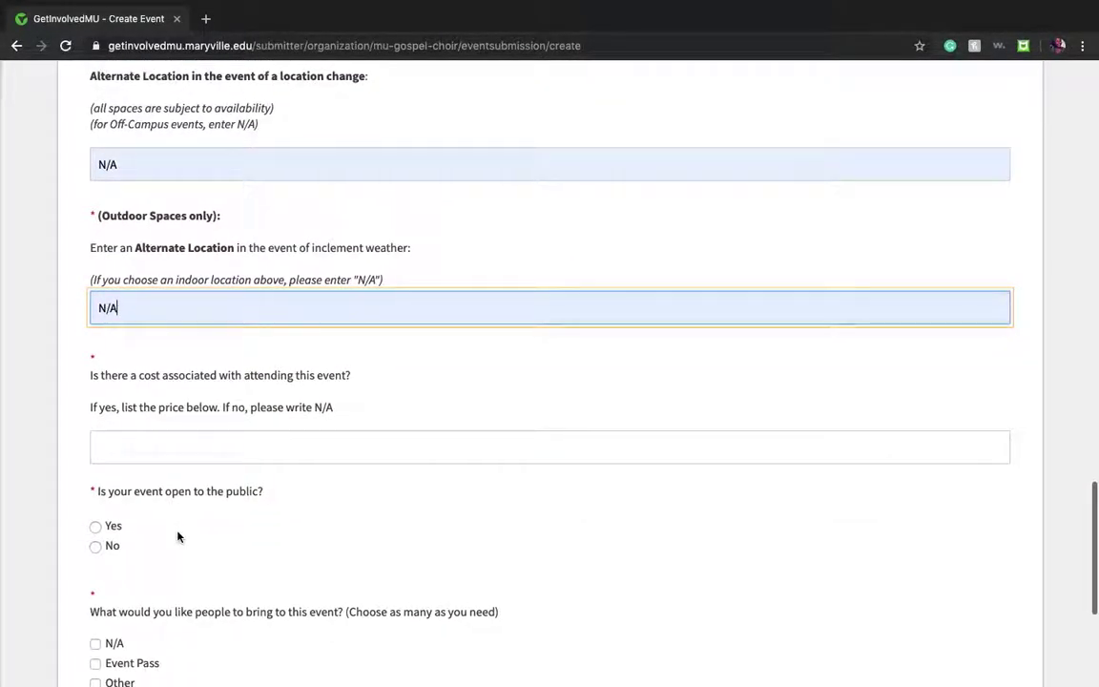
{"action": "scroll", "coordinate": [177, 536], "scroll_direction": "down", "scroll_amount": 3}
{"action": "left_click", "coordinate": [232, 327]}
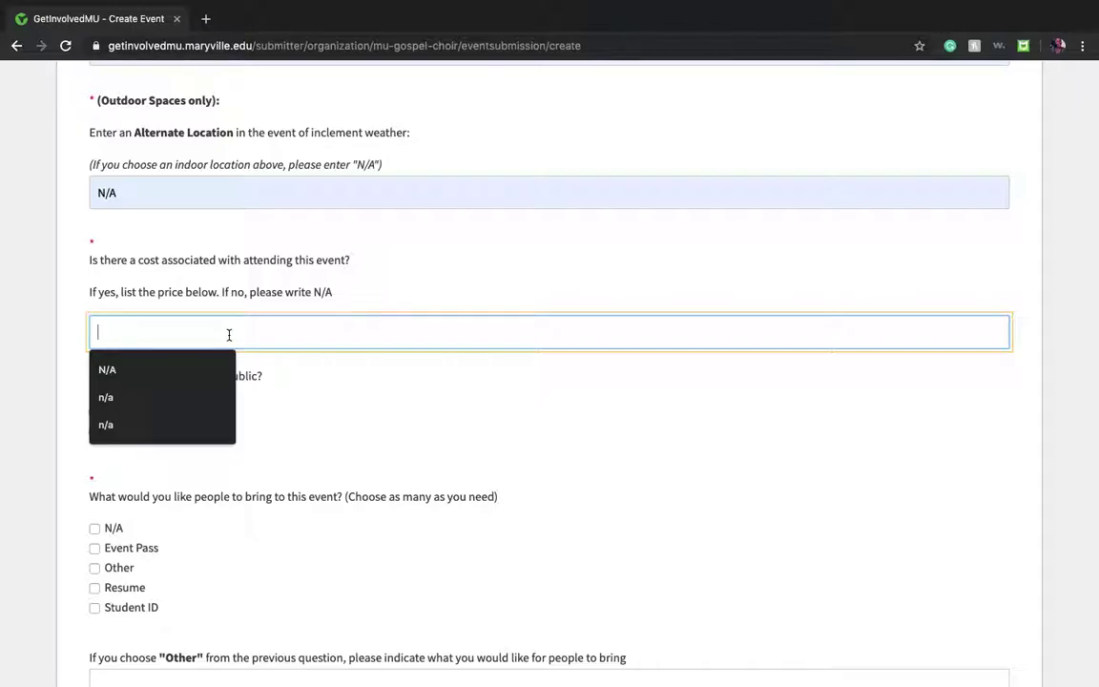
Step: Enter a cost of 300, make the event public, and require attendees to bring an Event Pass
{"action": "type", "text": "300"}
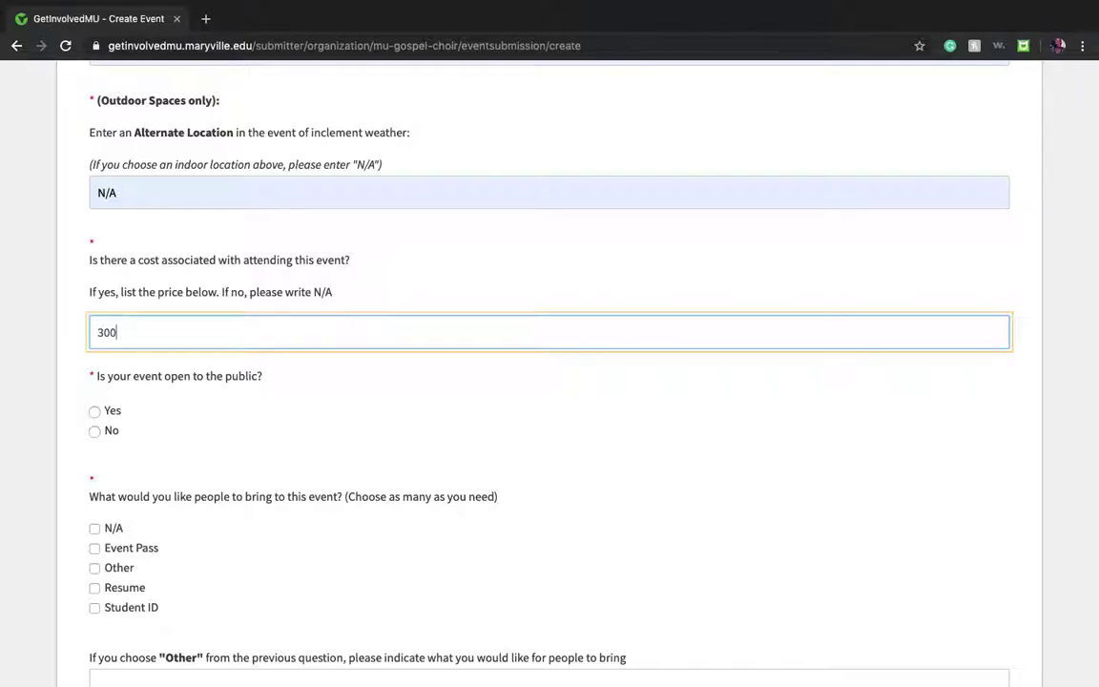
{"action": "scroll", "coordinate": [532, 334], "scroll_direction": "down", "scroll_amount": 1}
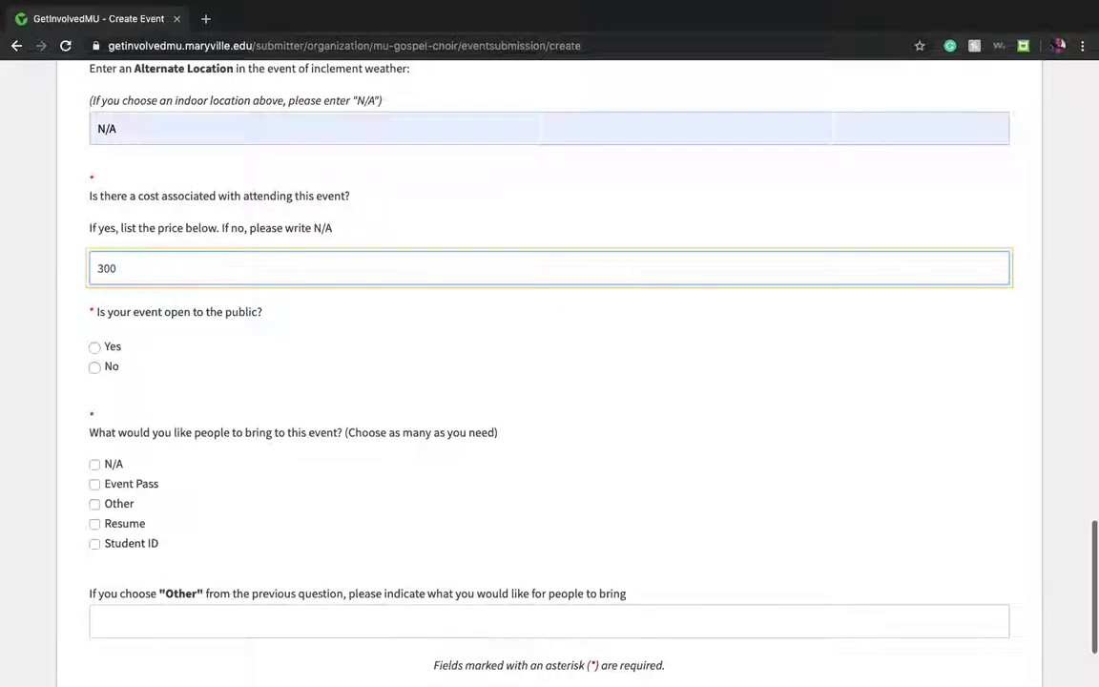
{"action": "left_click", "coordinate": [95, 349]}
{"action": "scroll", "coordinate": [94, 352], "scroll_direction": "down", "scroll_amount": 2}
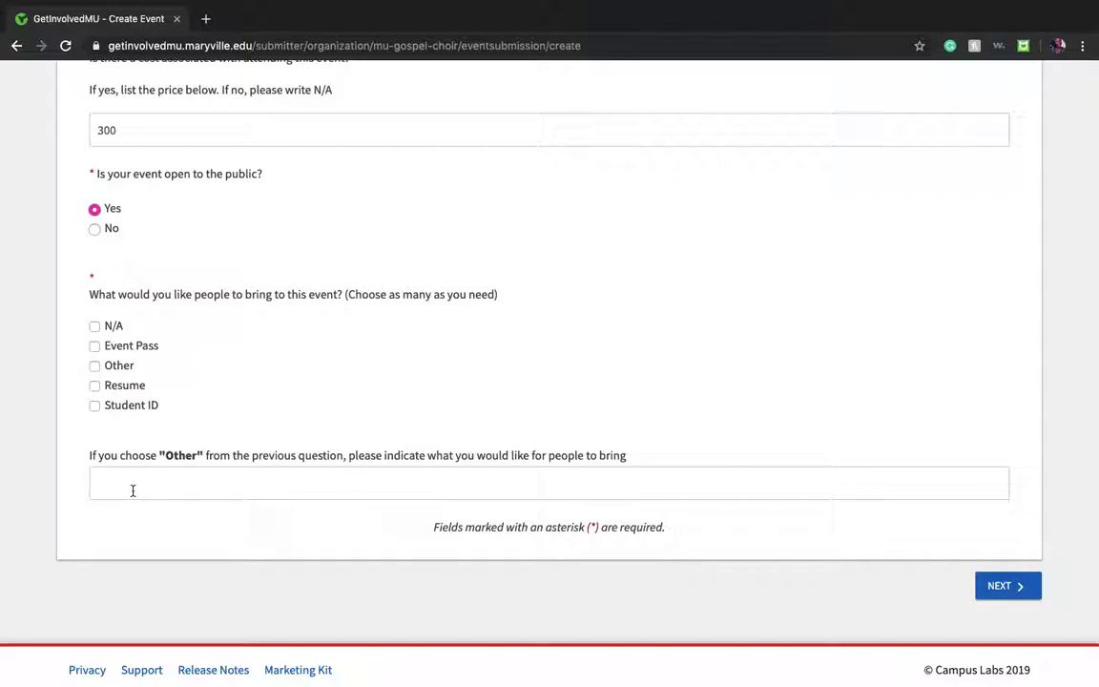
{"action": "left_click", "coordinate": [95, 347]}
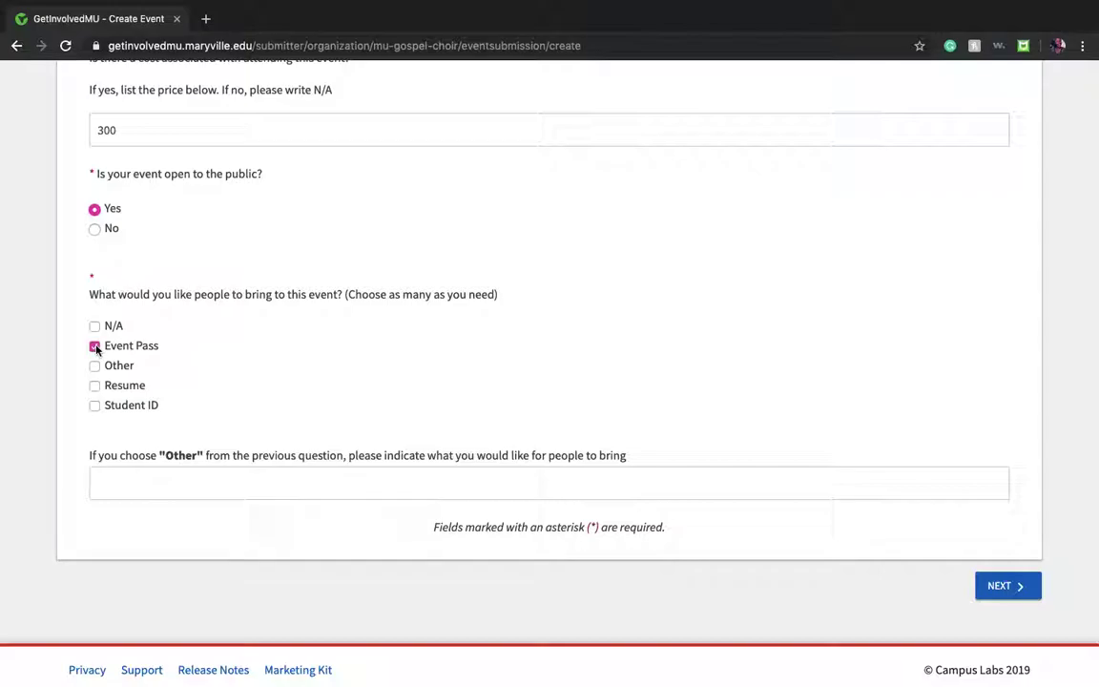
Step: Submit the event details, set Who can RSVP to No one, and continue to the cover photo
{"action": "left_click", "coordinate": [1017, 587]}
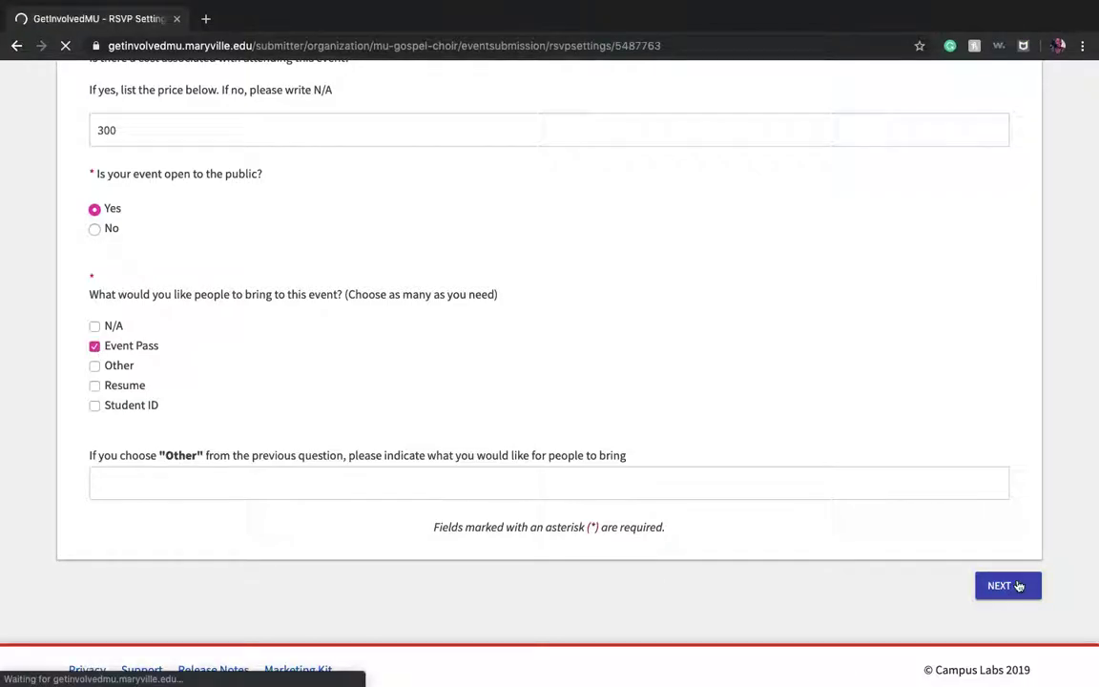
{"action": "scroll", "coordinate": [1019, 586], "scroll_direction": "down", "scroll_amount": 1}
{"action": "scroll", "coordinate": [1019, 586], "scroll_direction": "down", "scroll_amount": 2}
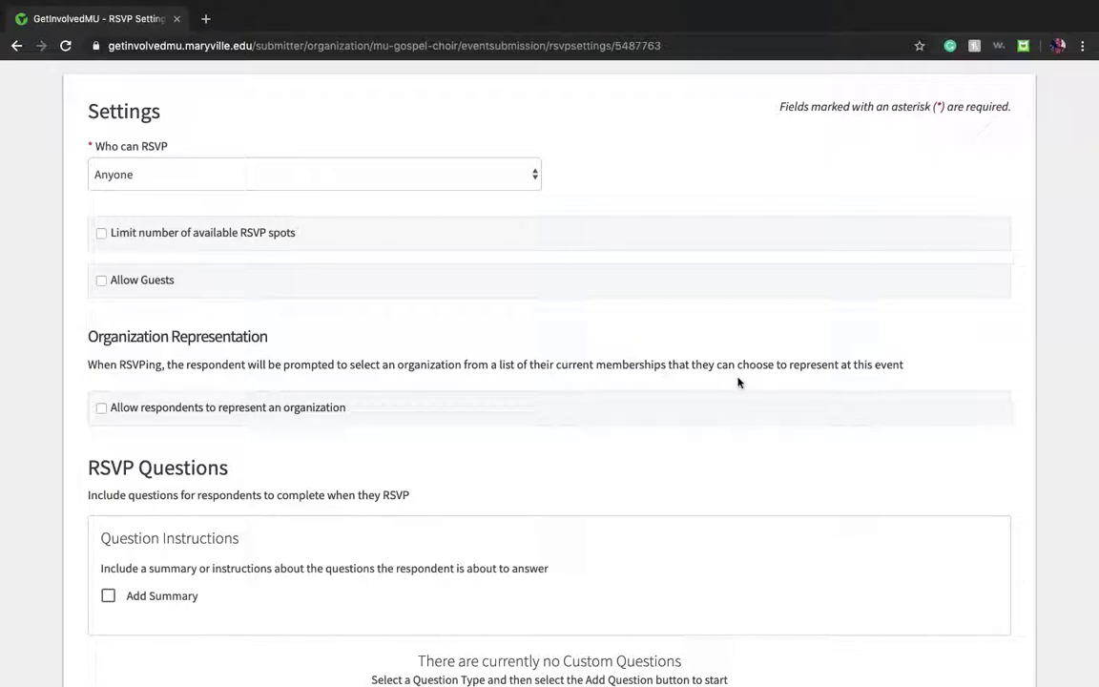
{"action": "left_click", "coordinate": [532, 174]}
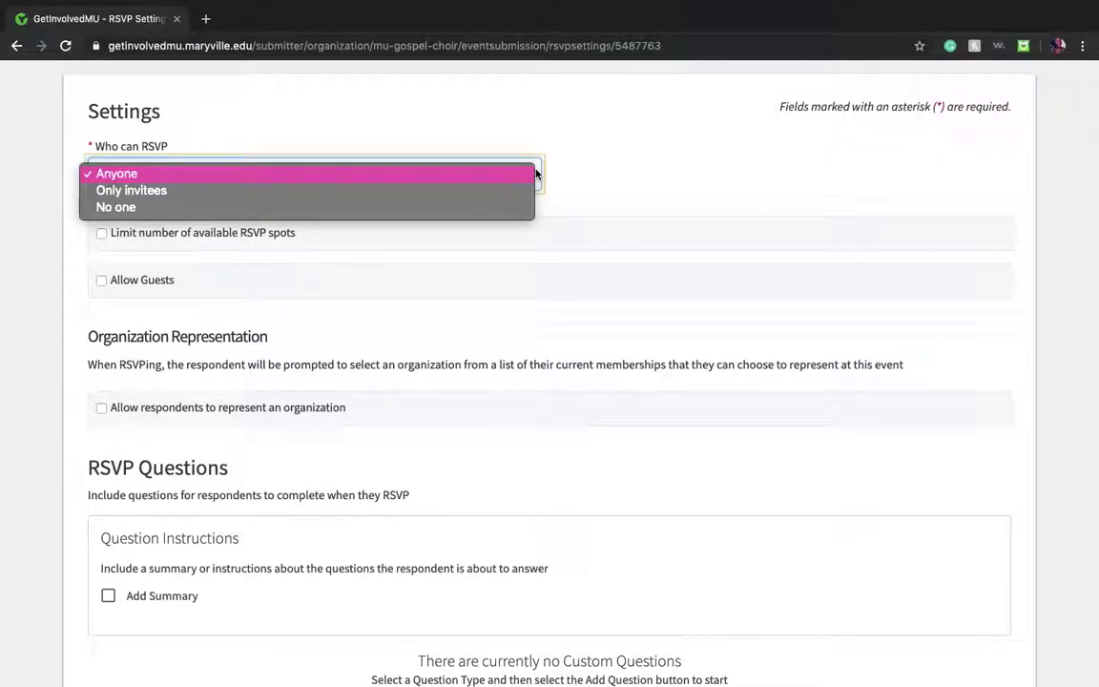
{"action": "left_click", "coordinate": [473, 207]}
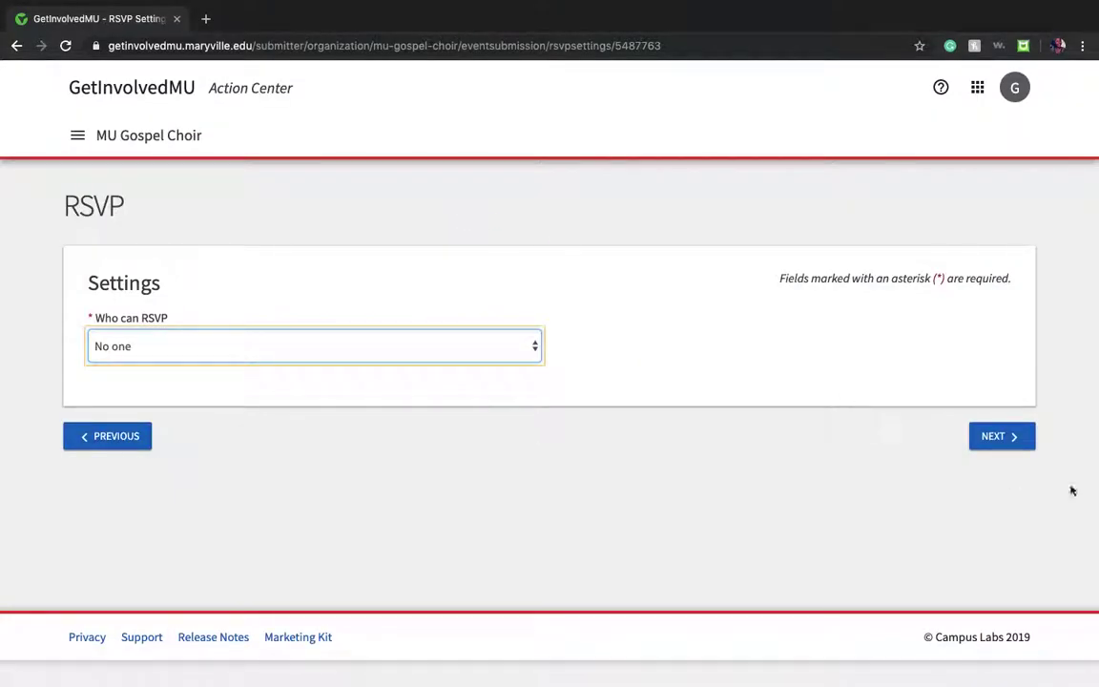
{"action": "left_click", "coordinate": [1006, 434]}
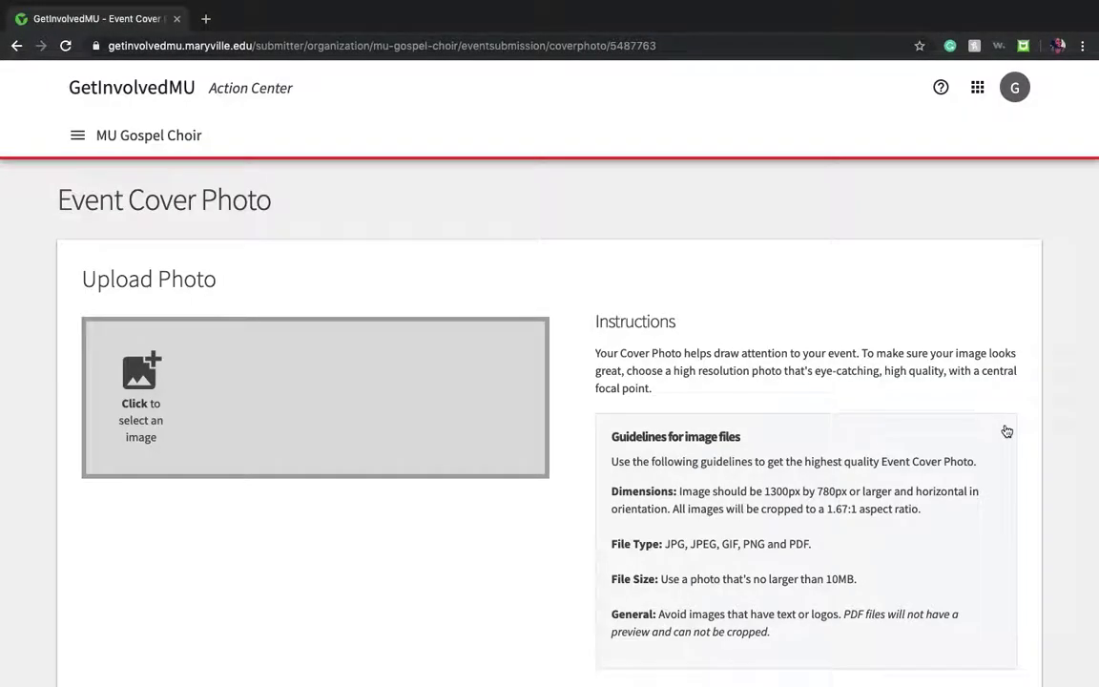
Step: Skip the Event Cover Photo step, leaving Karaoke Night without a cover image
{"action": "scroll", "coordinate": [1007, 432], "scroll_direction": "down", "scroll_amount": 2}
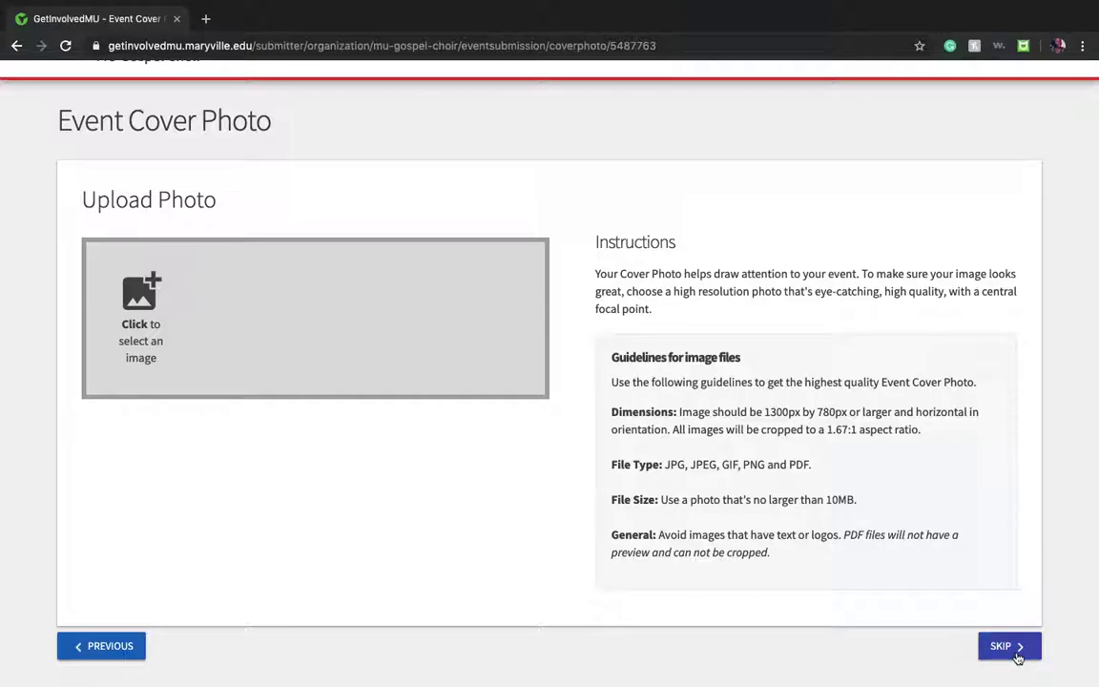
{"action": "left_click", "coordinate": [1017, 656]}
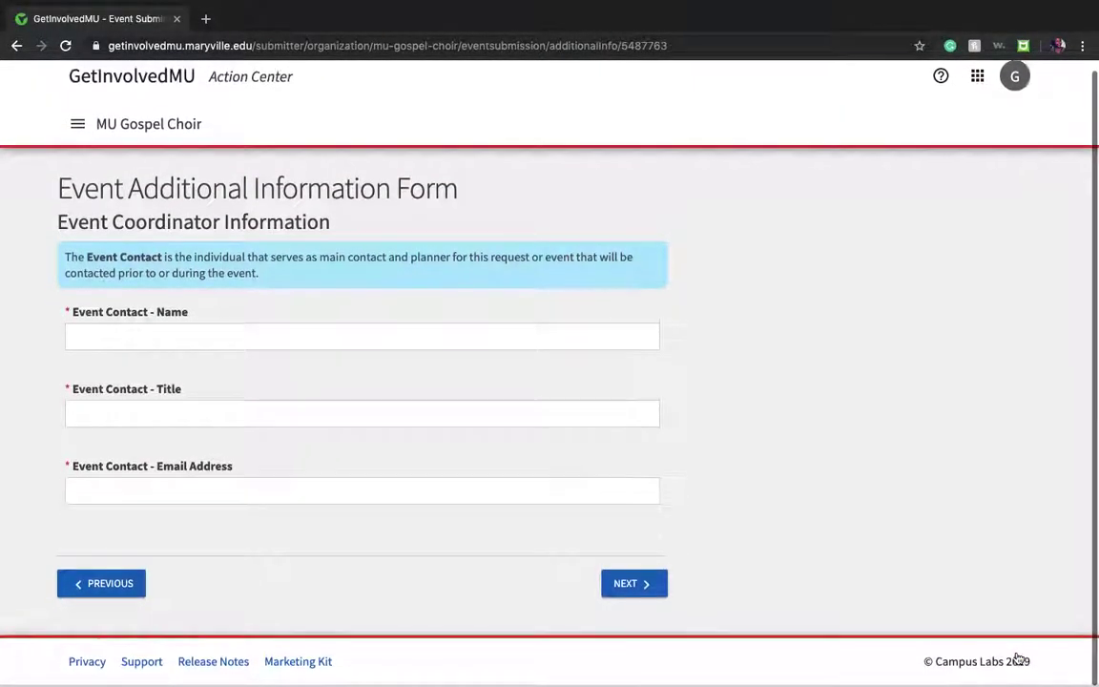
Step: Enter the event contact's full name, title President and e-mail, then submit the coordinator details
{"action": "left_click", "coordinate": [440, 344]}
{"action": "left_click", "coordinate": [440, 344]}
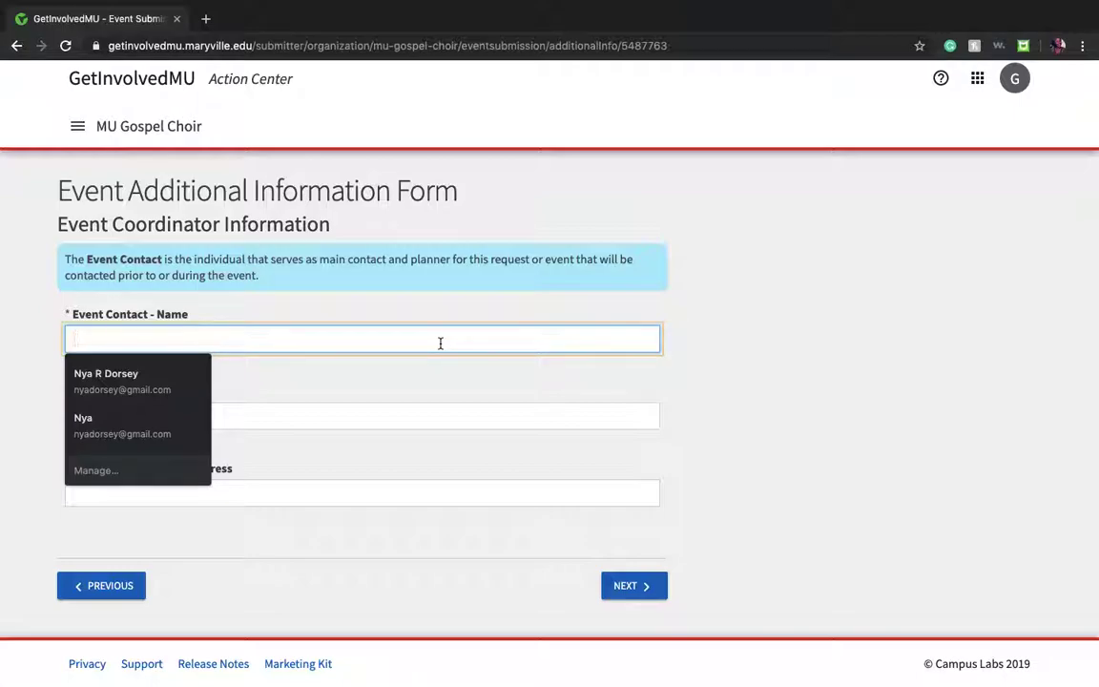
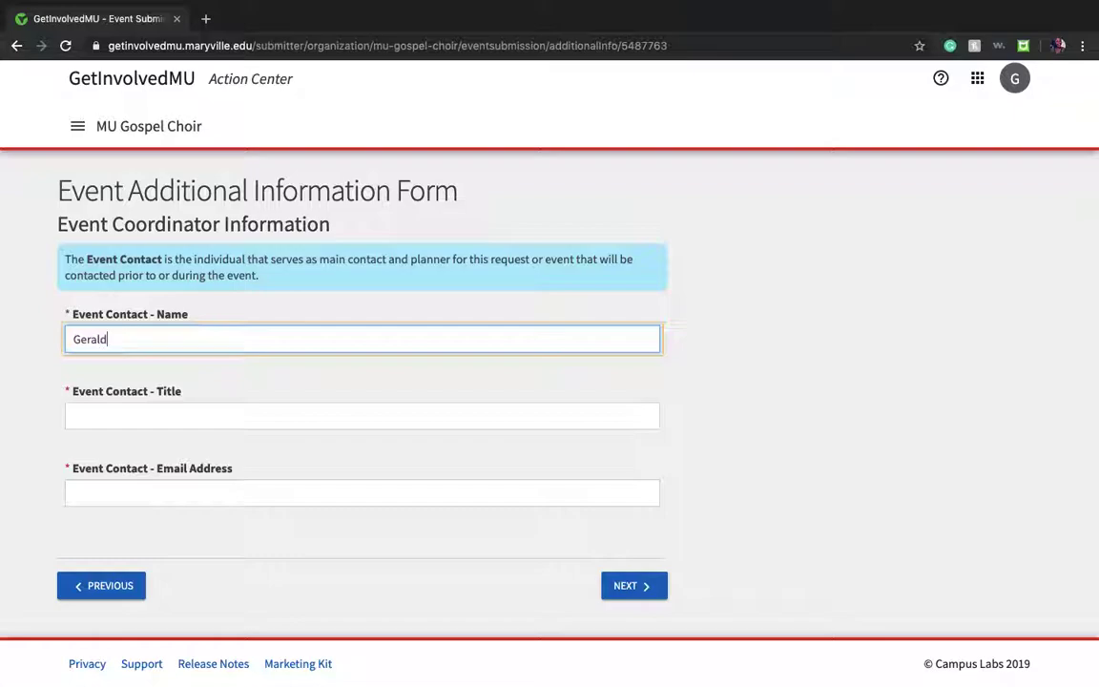
{"action": "left_click", "coordinate": [362, 416]}
{"action": "type", "text": "P"}
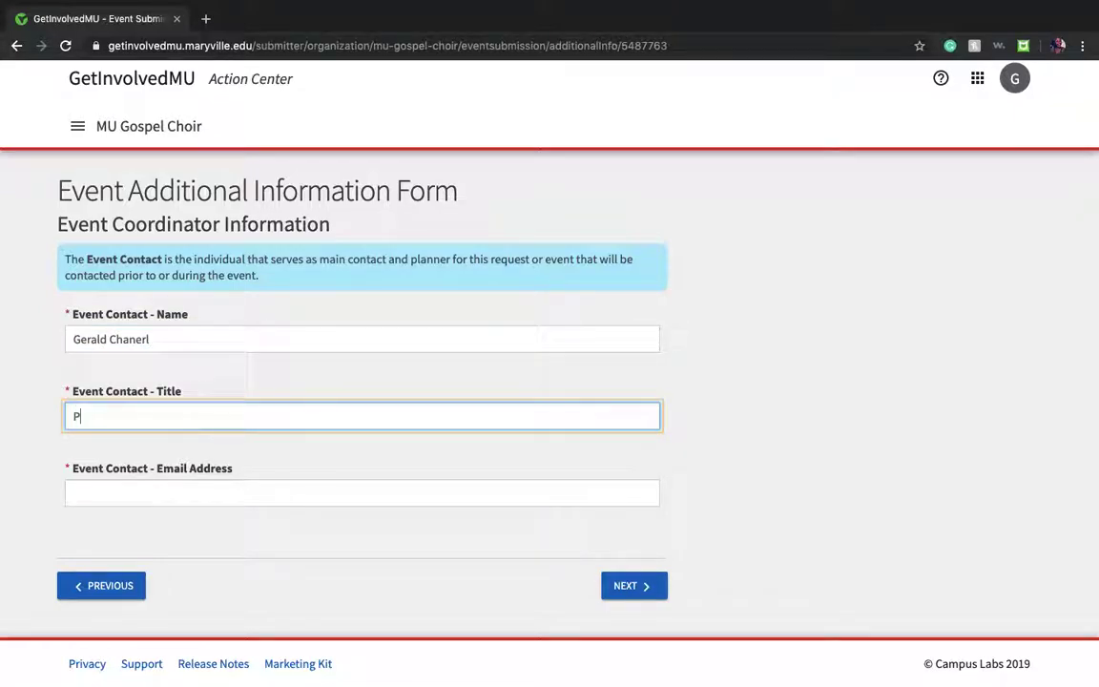
{"action": "type", "text": "resident"}
{"action": "left_click", "coordinate": [345, 490]}
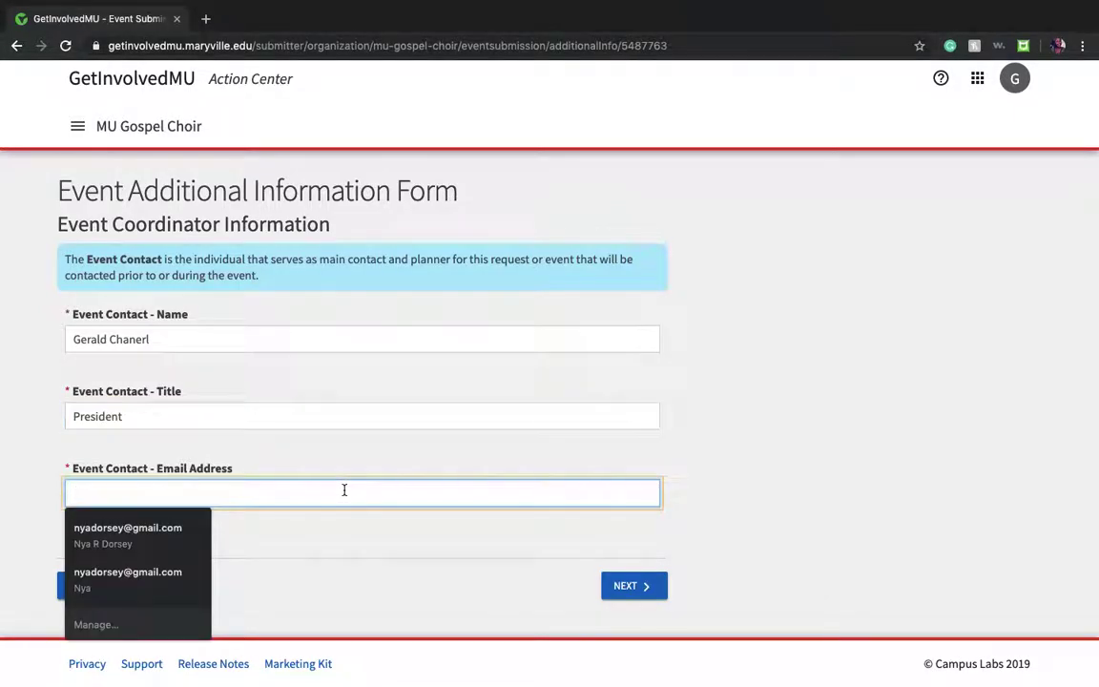
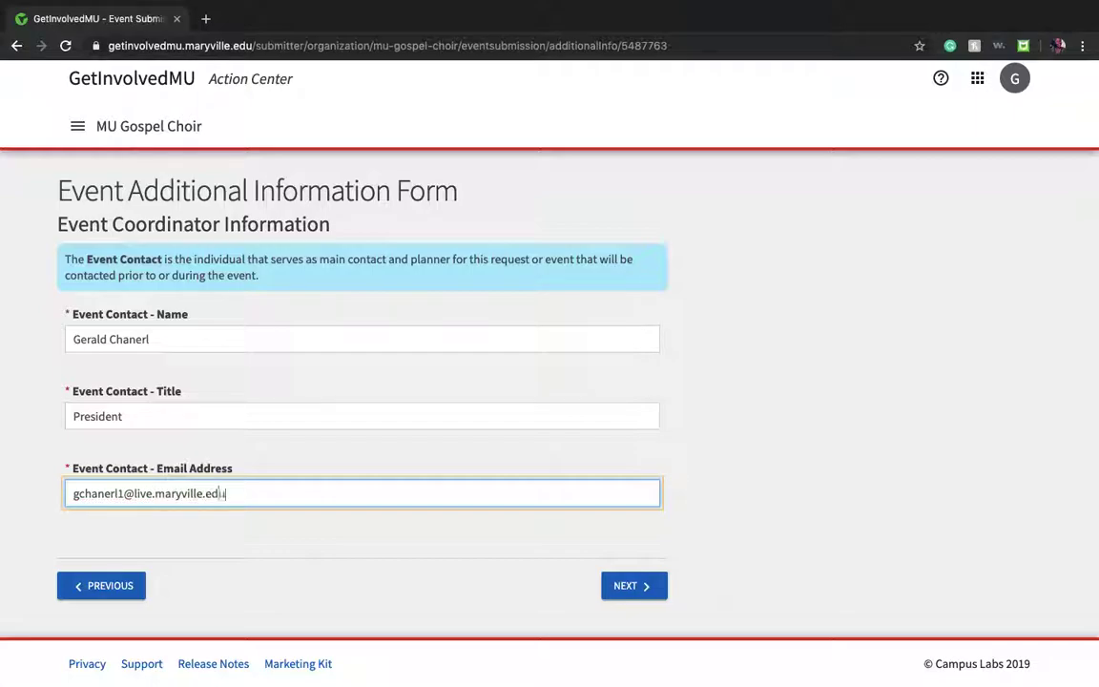
{"action": "left_click", "coordinate": [632, 593]}
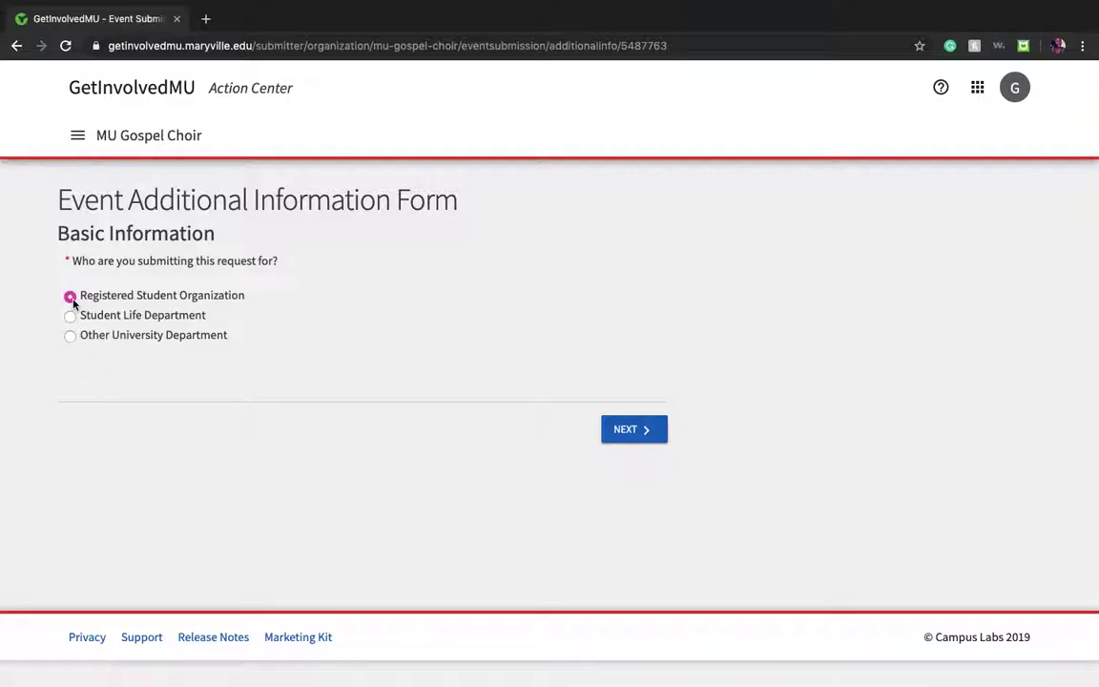
Step: Submit the basic information, choose On-Campus as the requested space, and continue
{"action": "left_click", "coordinate": [640, 435]}
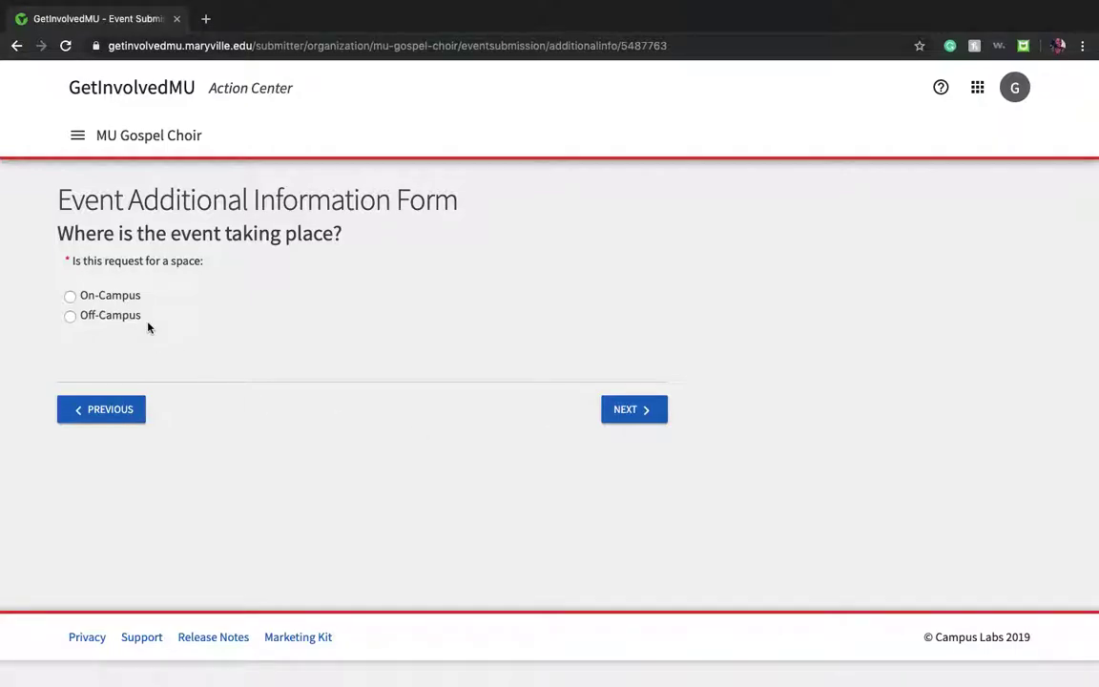
{"action": "left_click", "coordinate": [72, 298]}
{"action": "left_click", "coordinate": [627, 415]}
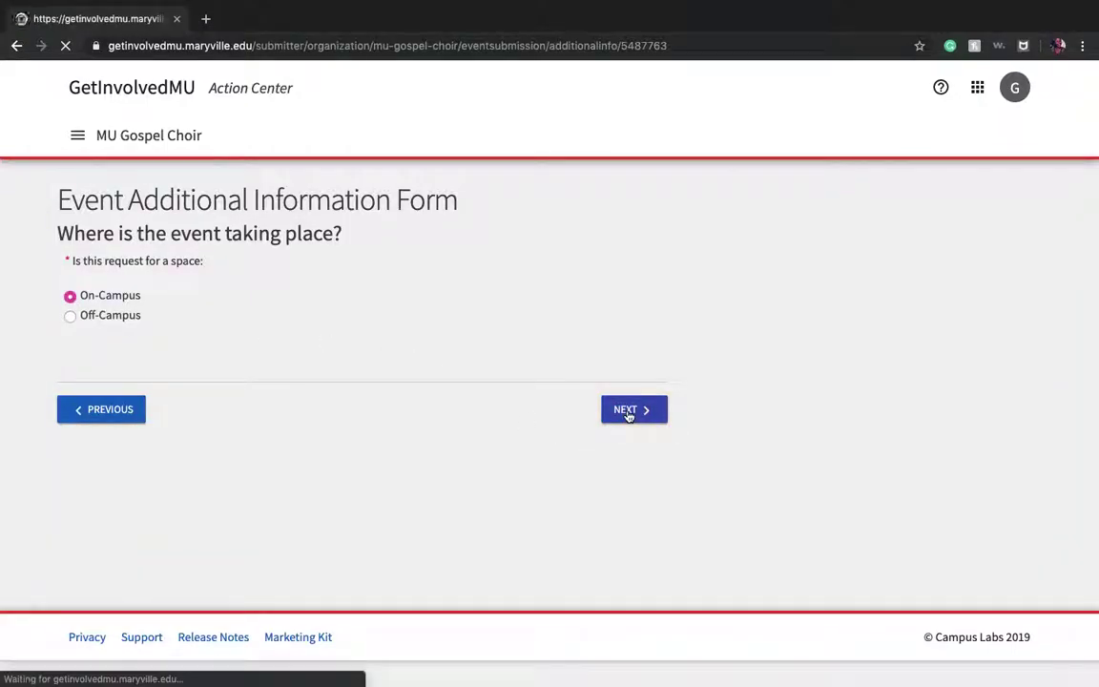
{"action": "scroll", "coordinate": [629, 417], "scroll_direction": "down", "scroll_amount": 3}
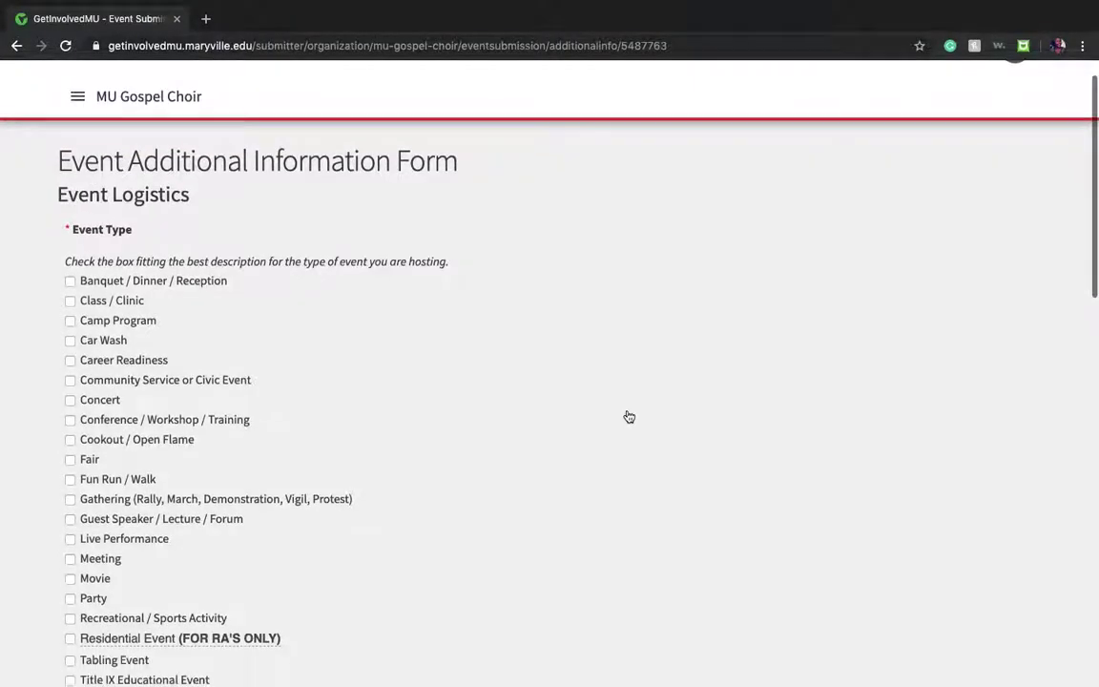
{"action": "scroll", "coordinate": [629, 417], "scroll_direction": "up", "scroll_amount": 2}
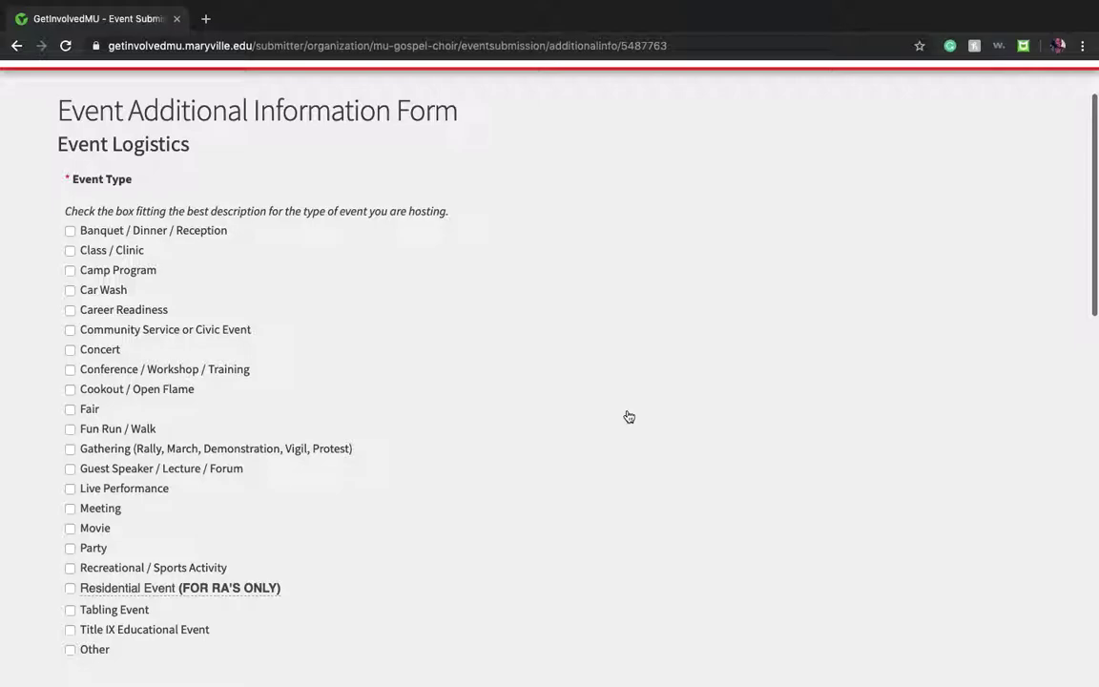
{"action": "scroll", "coordinate": [628, 417], "scroll_direction": "up", "scroll_amount": 1}
{"action": "scroll", "coordinate": [628, 417], "scroll_direction": "down", "scroll_amount": 1}
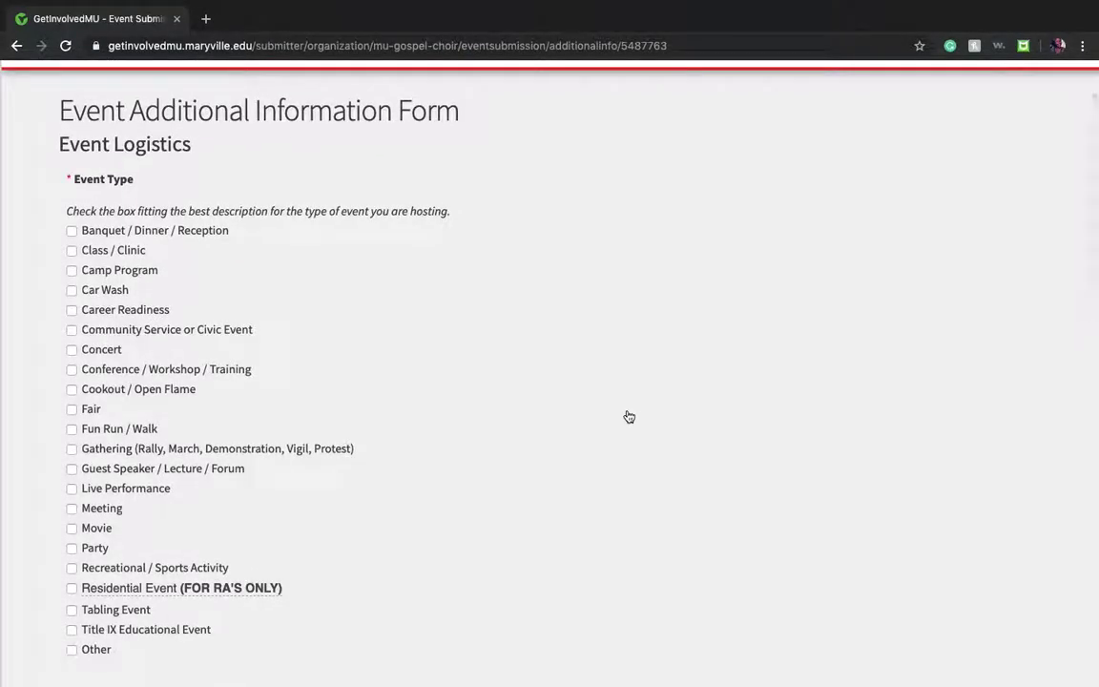
{"action": "scroll", "coordinate": [629, 417], "scroll_direction": "up", "scroll_amount": 1}
{"action": "scroll", "coordinate": [628, 417], "scroll_direction": "down", "scroll_amount": 1}
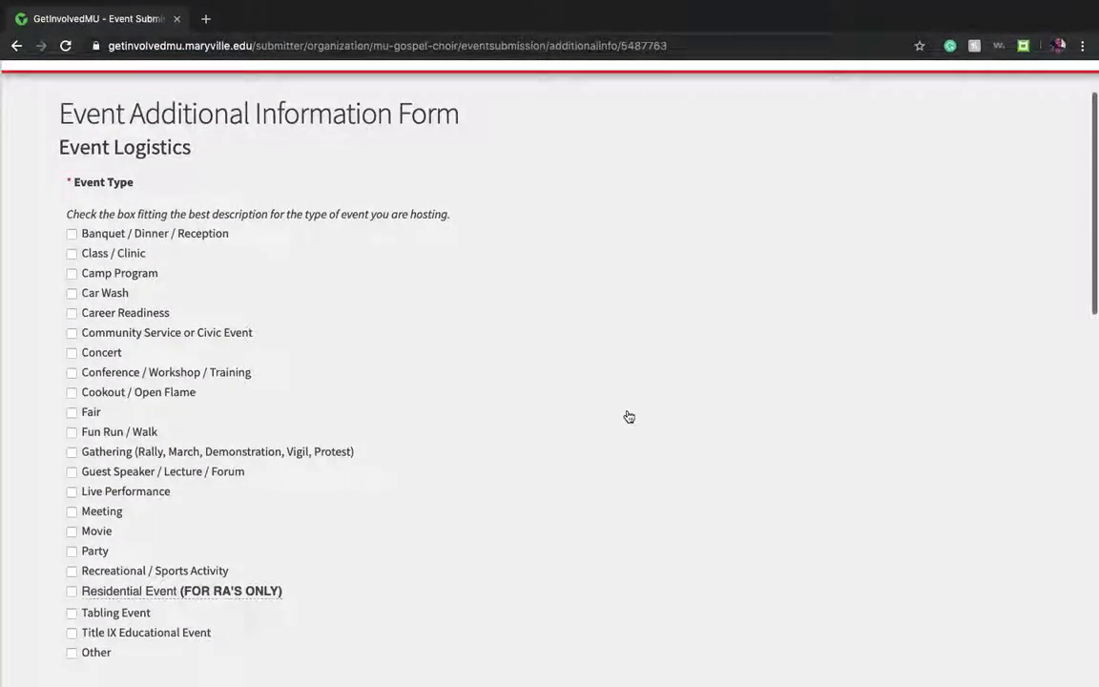
{"action": "scroll", "coordinate": [629, 417], "scroll_direction": "down", "scroll_amount": 2}
{"action": "scroll", "coordinate": [628, 417], "scroll_direction": "down", "scroll_amount": 1}
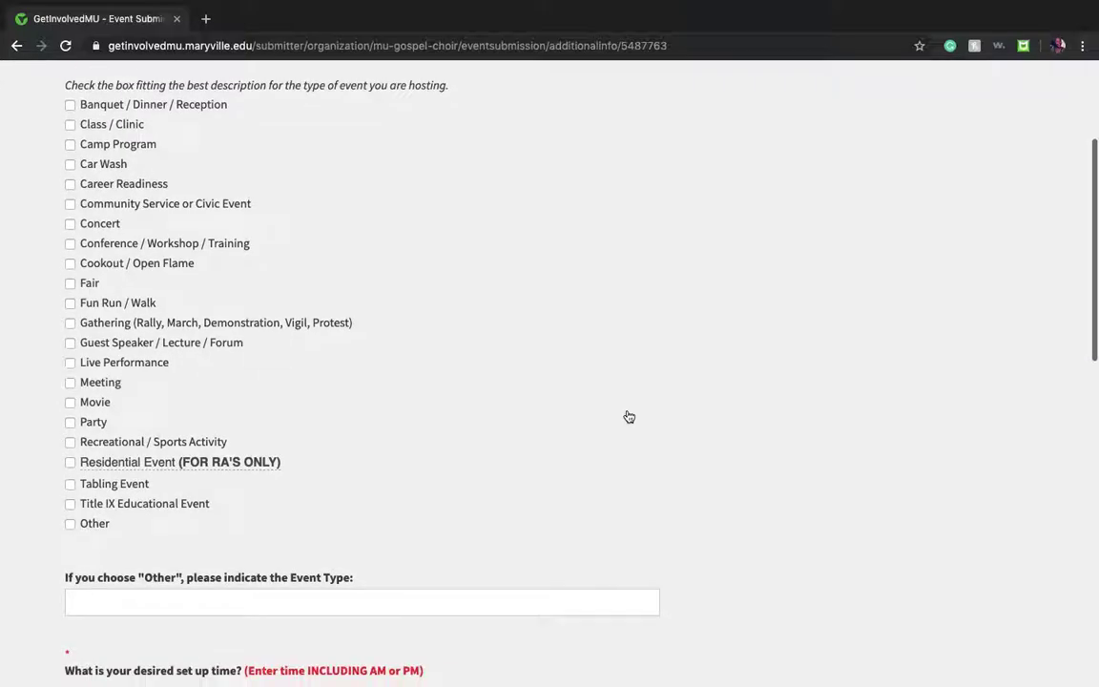
{"action": "scroll", "coordinate": [629, 417], "scroll_direction": "up", "scroll_amount": 1}
{"action": "scroll", "coordinate": [629, 417], "scroll_direction": "up", "scroll_amount": 1}
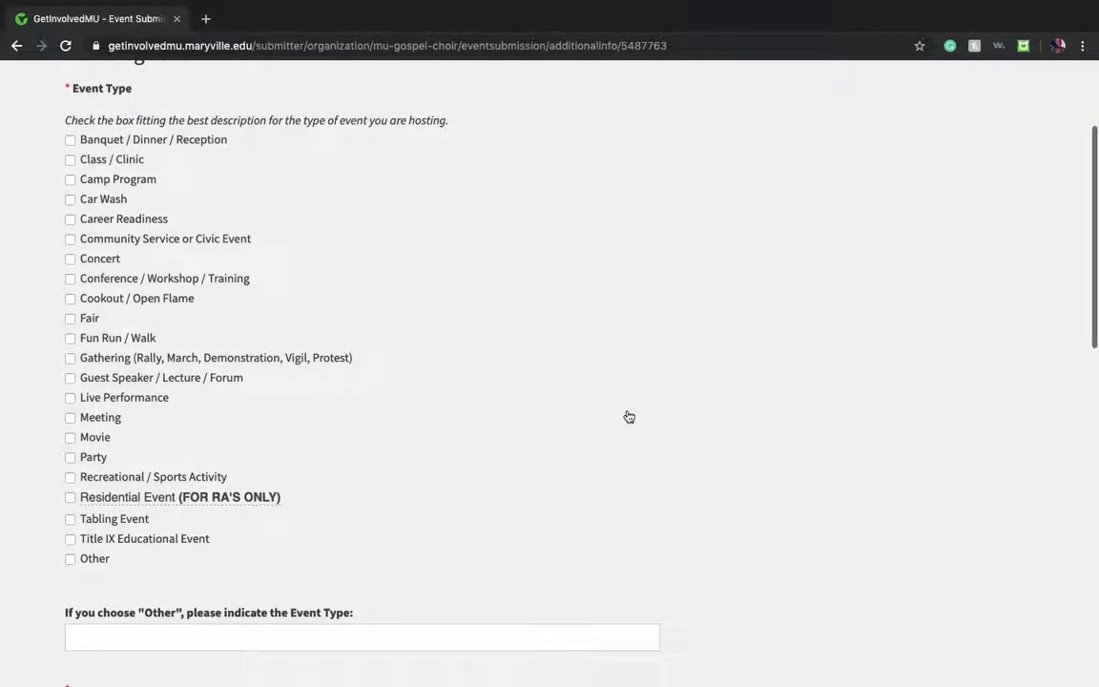
{"action": "scroll", "coordinate": [628, 417], "scroll_direction": "up", "scroll_amount": 1}
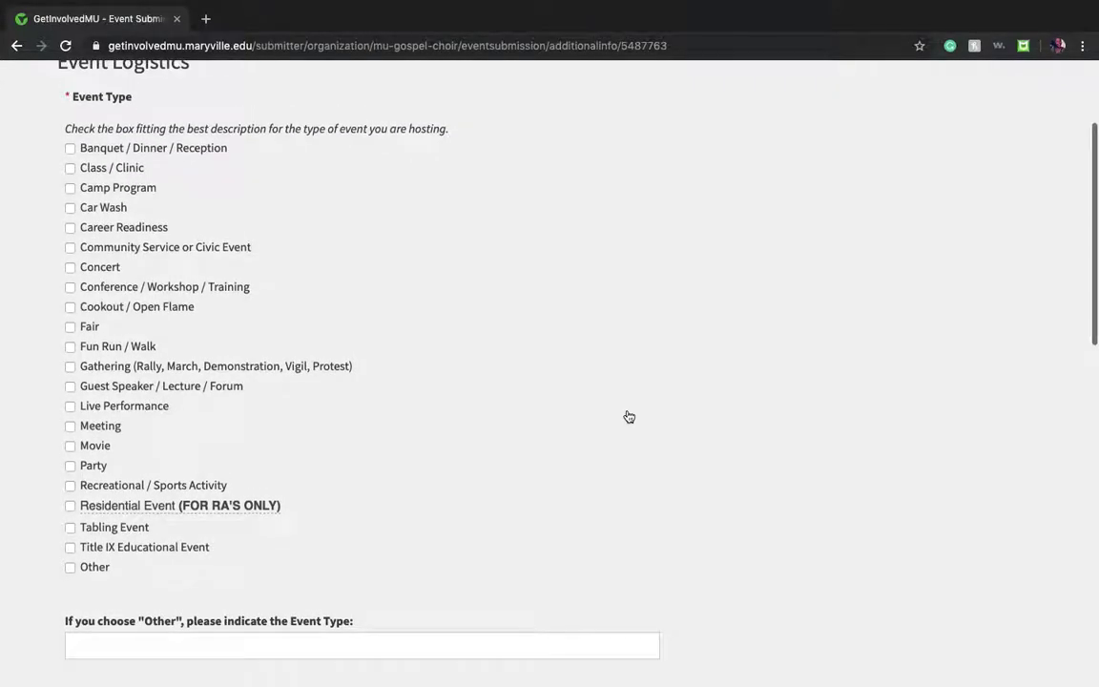
{"action": "scroll", "coordinate": [228, 404], "scroll_direction": "down", "scroll_amount": 1}
{"action": "scroll", "coordinate": [227, 405], "scroll_direction": "down", "scroll_amount": 1}
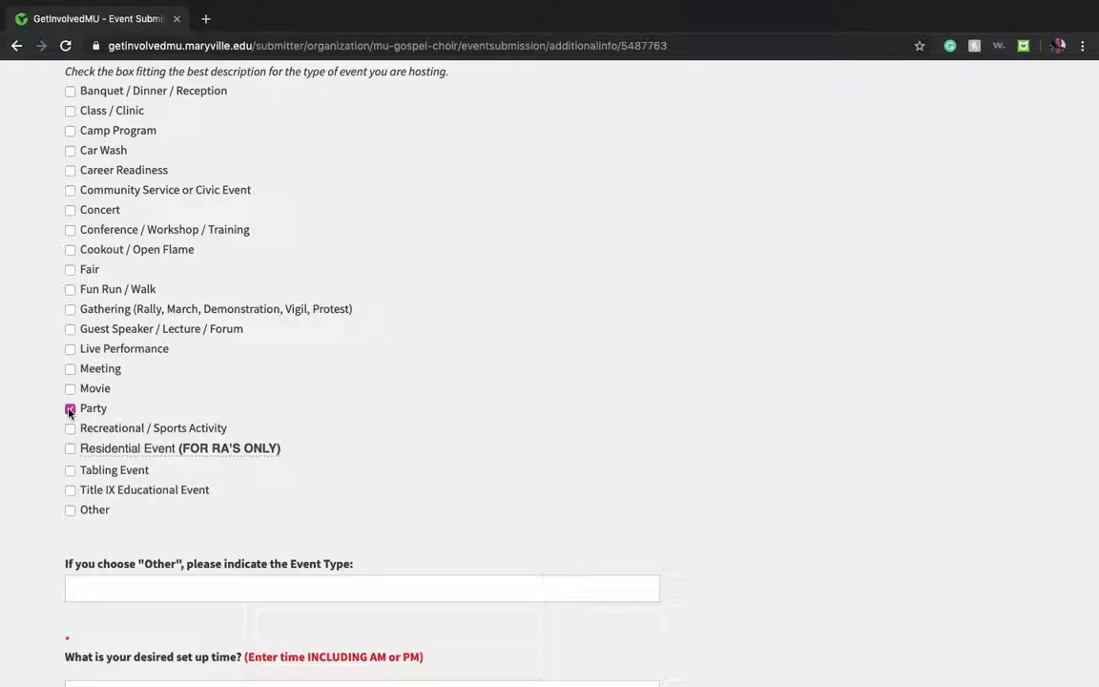
{"action": "scroll", "coordinate": [68, 412], "scroll_direction": "down", "scroll_amount": 4}
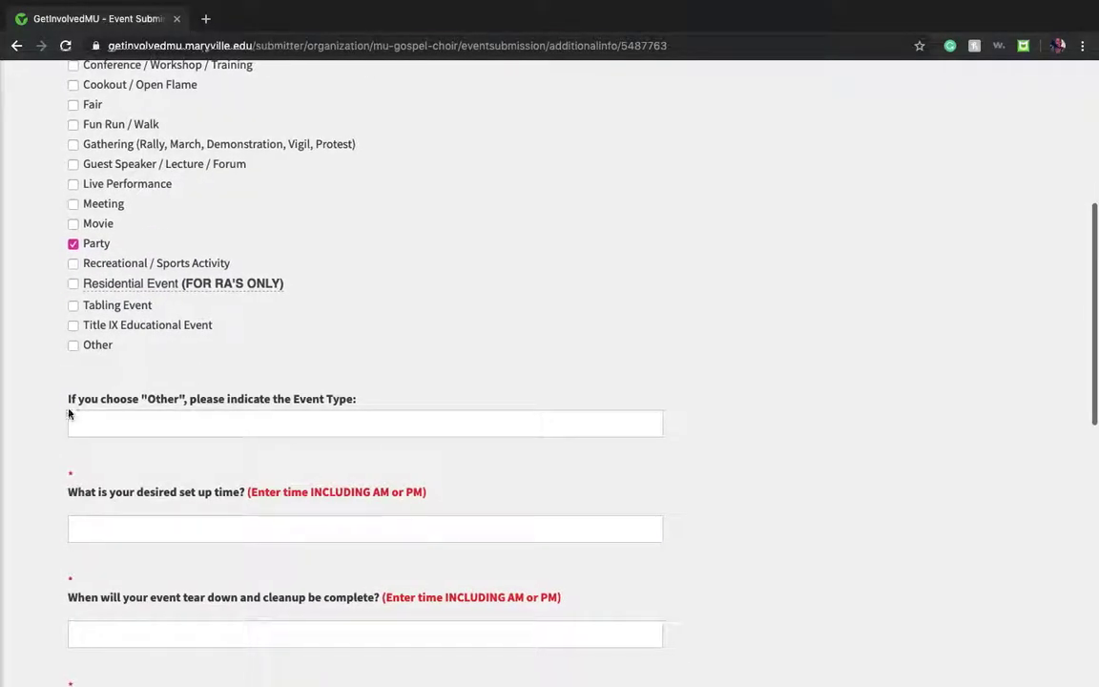
{"action": "scroll", "coordinate": [198, 476], "scroll_direction": "down", "scroll_amount": 5}
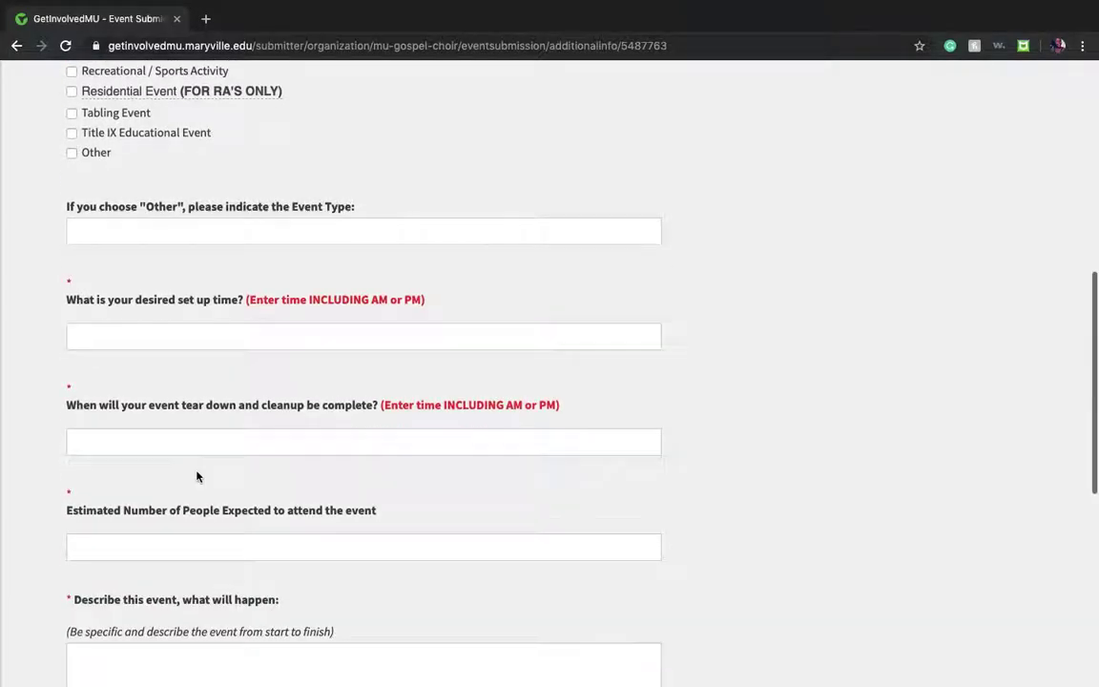
{"action": "scroll", "coordinate": [198, 476], "scroll_direction": "up", "scroll_amount": 1}
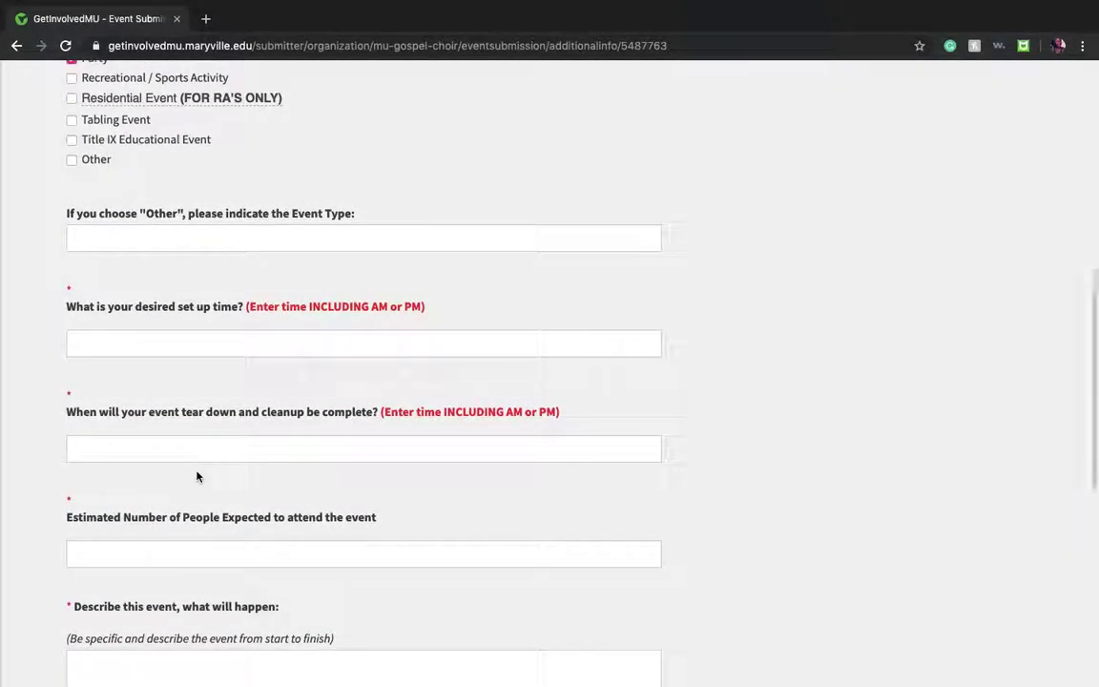
{"action": "scroll", "coordinate": [198, 476], "scroll_direction": "down", "scroll_amount": 2}
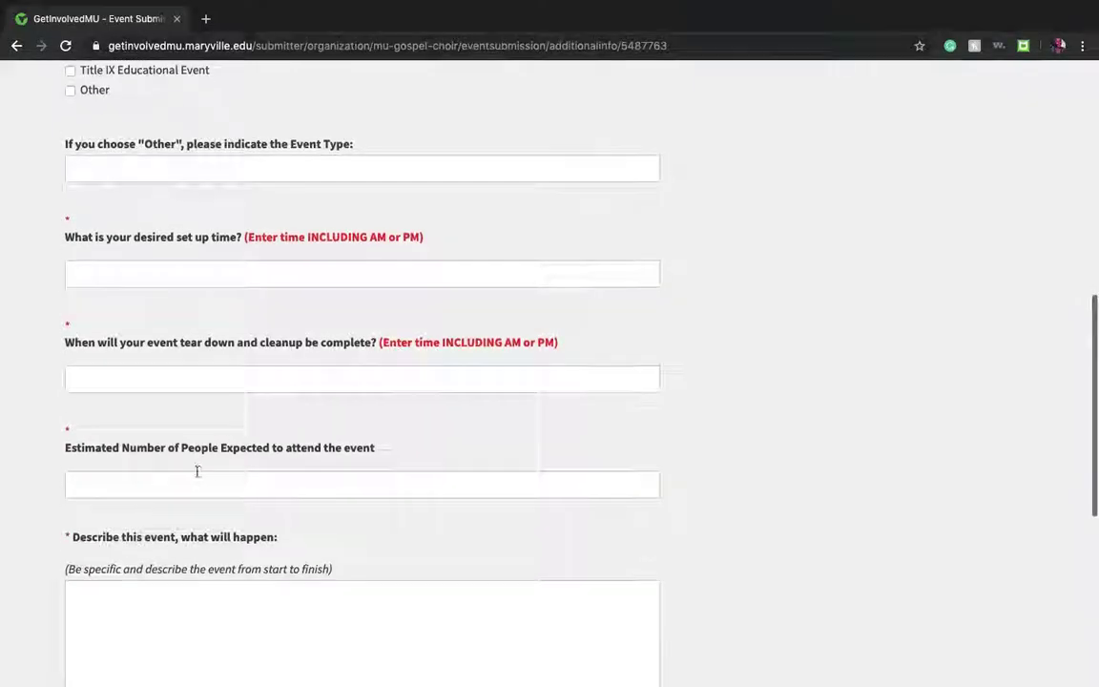
{"action": "scroll", "coordinate": [197, 472], "scroll_direction": "down", "scroll_amount": 2}
Step: Set the desired set-up time to 6:00 PM and cleanup completion to 10:45 PM
{"action": "left_click", "coordinate": [211, 206]}
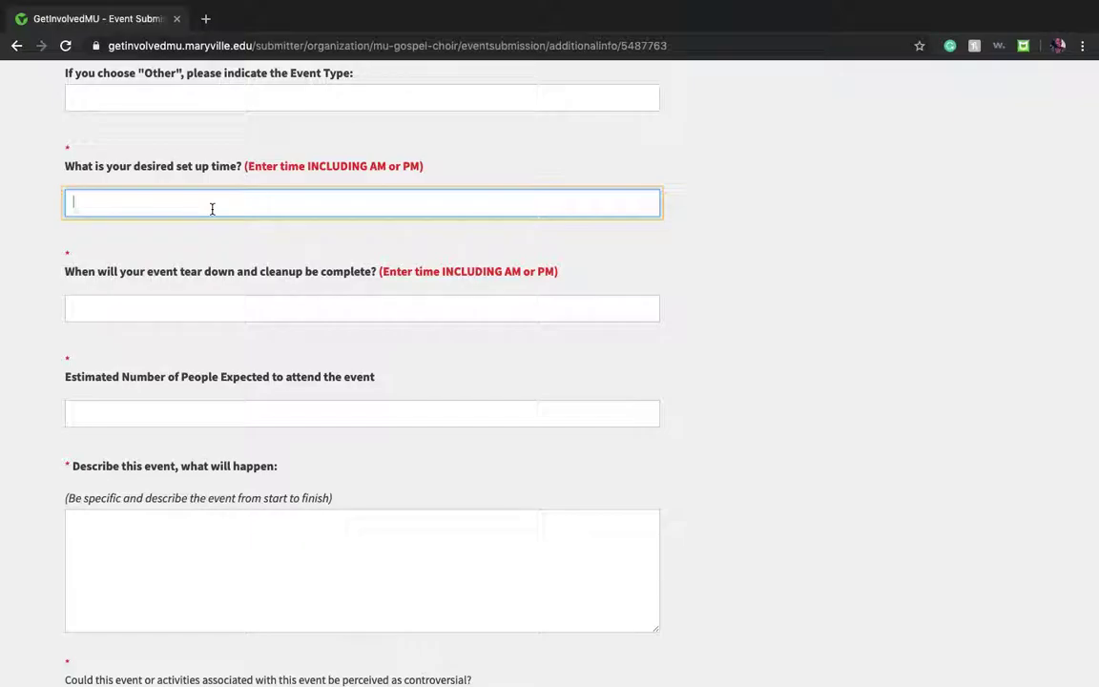
{"action": "type", "text": "6:00 PM"}
{"action": "left_click", "coordinate": [146, 319]}
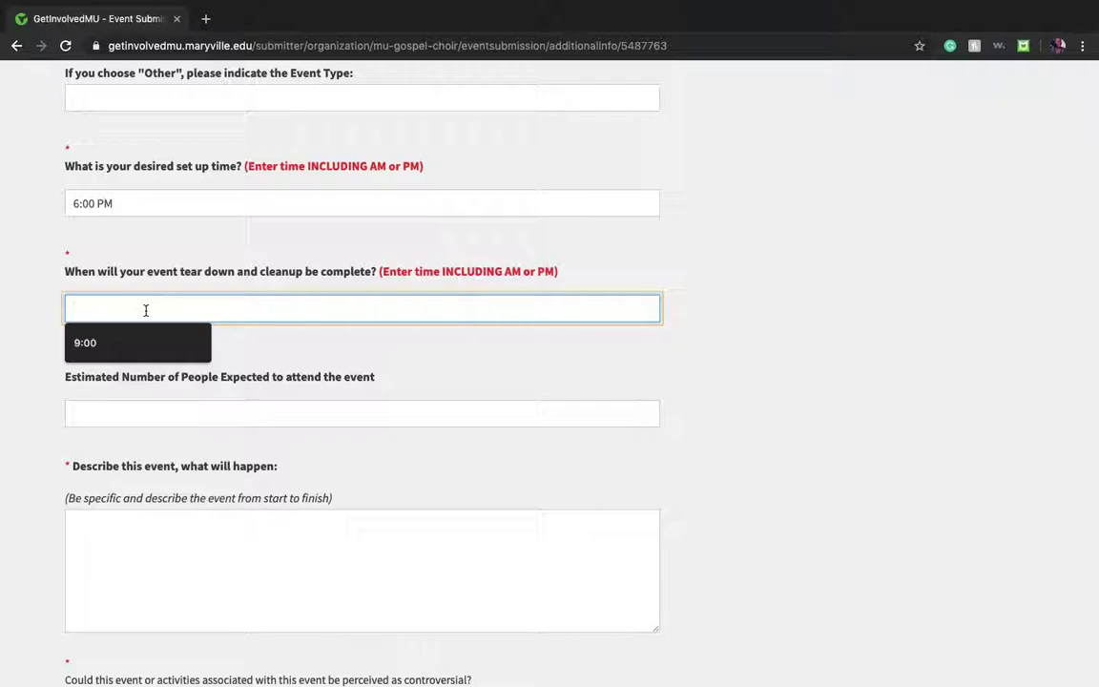
{"action": "type", "text": "1"}
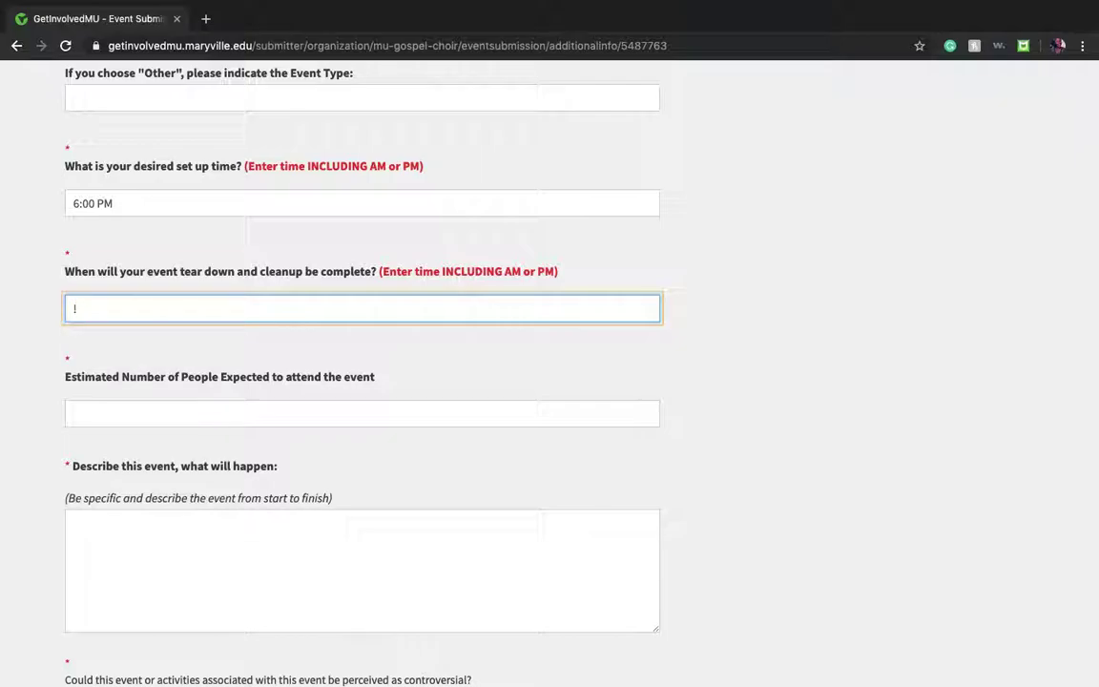
{"action": "type", "text": "0:45 PM"}
Step: Enter 40-50 as expected attendance and start the description with 'Introductions'
{"action": "scroll", "coordinate": [517, 381], "scroll_direction": "down", "scroll_amount": 3}
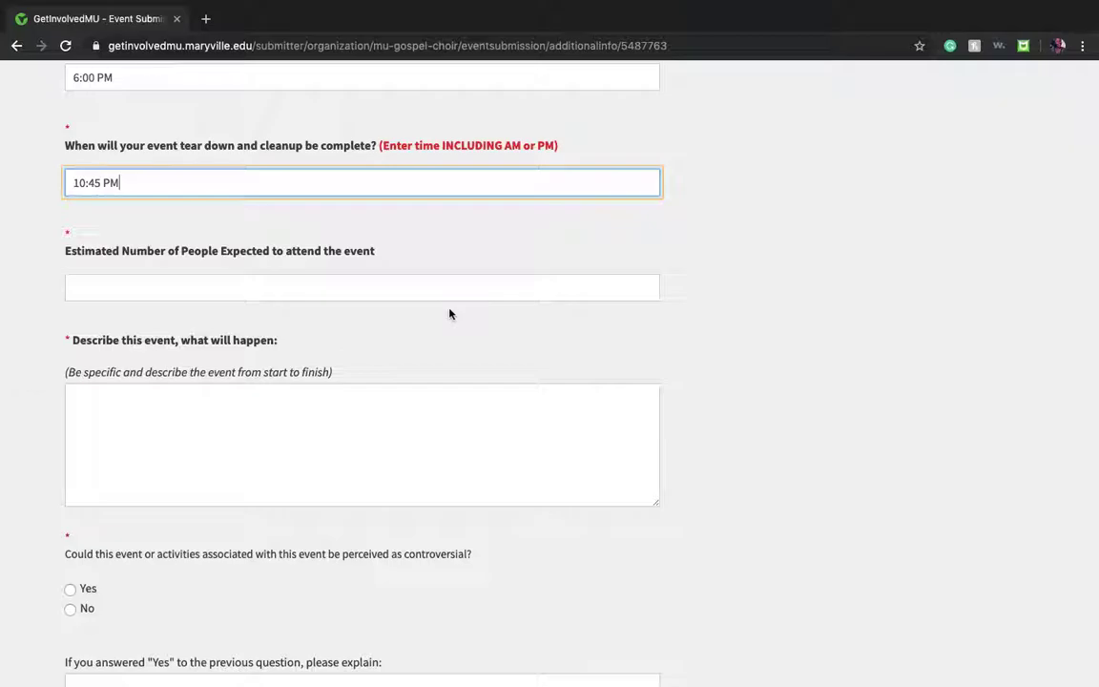
{"action": "left_click", "coordinate": [288, 293]}
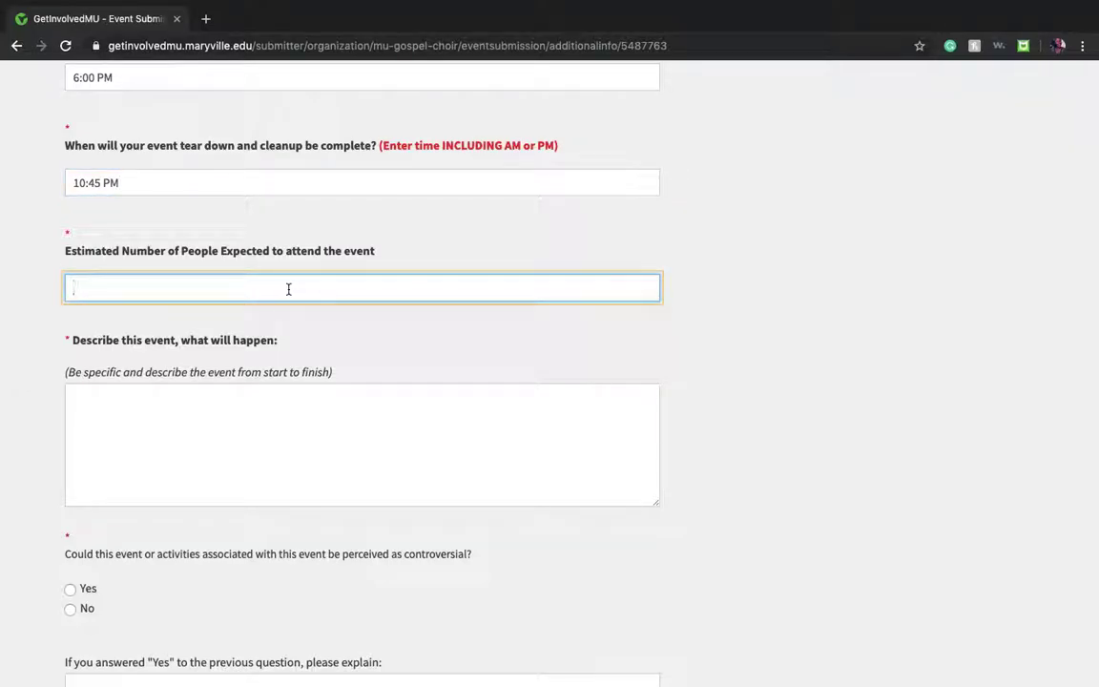
{"action": "type", "text": "40-50"}
{"action": "scroll", "coordinate": [287, 292], "scroll_direction": "down", "scroll_amount": 1}
{"action": "scroll", "coordinate": [287, 292], "scroll_direction": "down", "scroll_amount": 1}
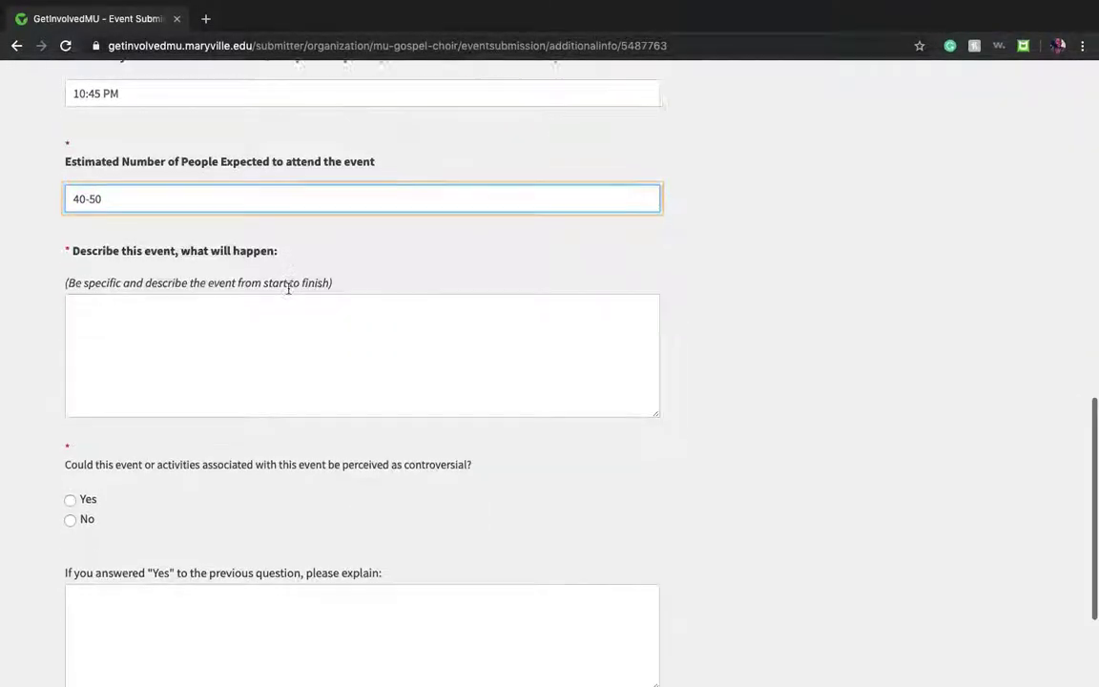
{"action": "left_click", "coordinate": [248, 325]}
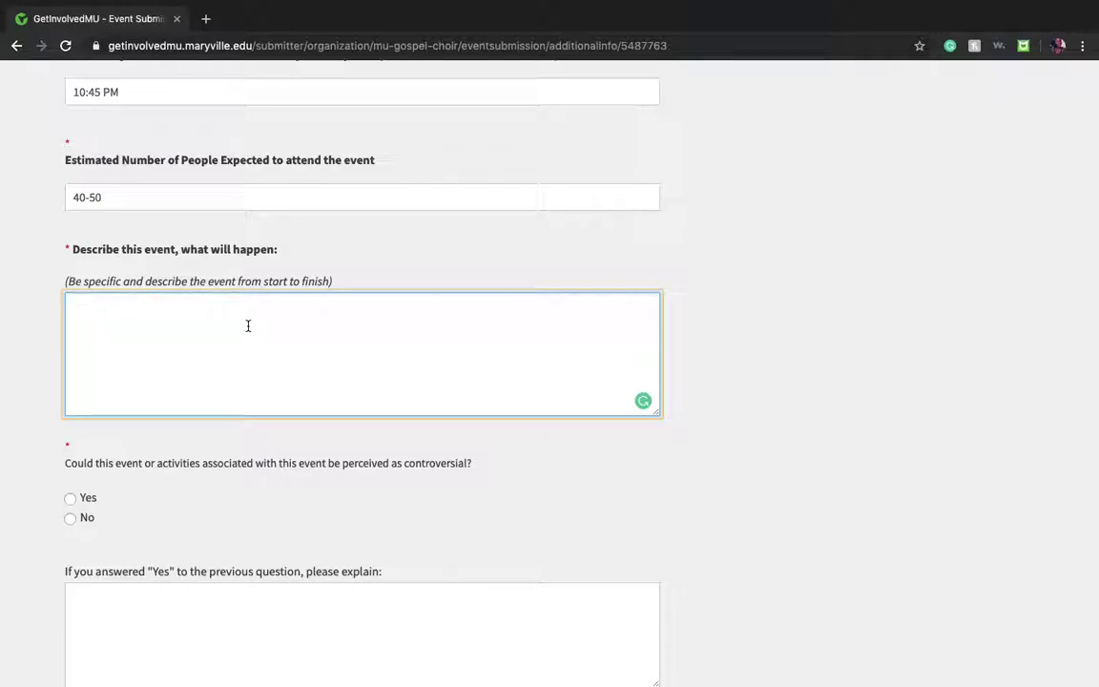
{"action": "type", "text": "Introduction"}
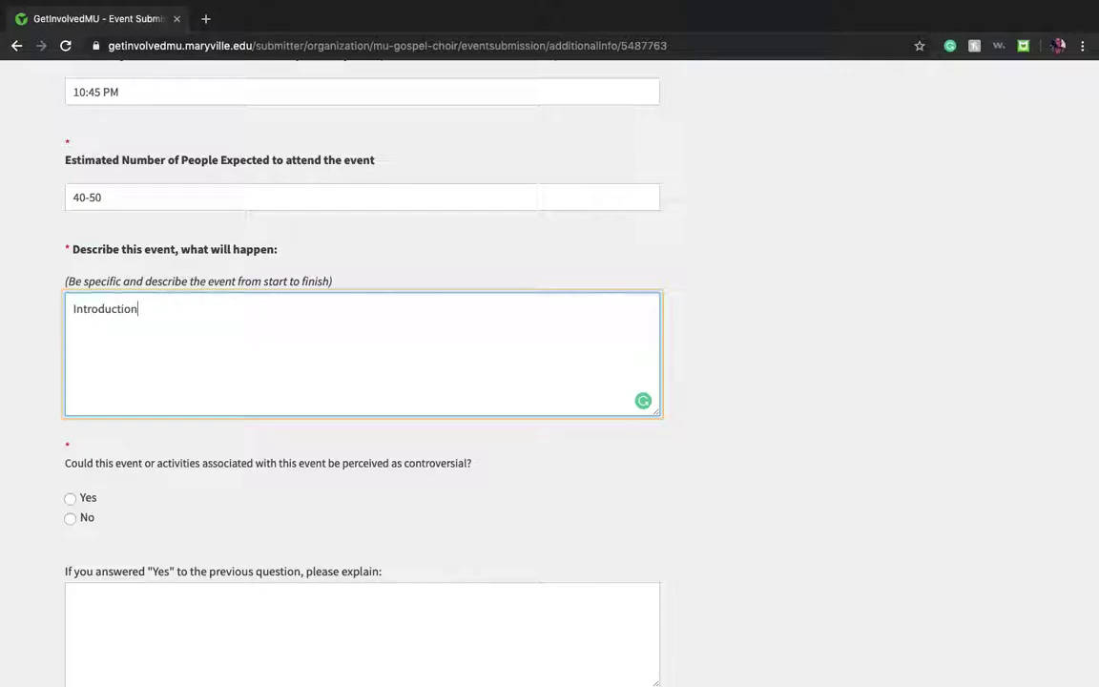
{"action": "type", "text": "s"}
Step: Add 'Keraoke List' and 'Prizes and Closing Comments' as further description lines
{"action": "key", "text": "Return"}
{"action": "type", "text": "Keraoke List"}
{"action": "key", "text": "Return"}
{"action": "type", "text": "Pri"}
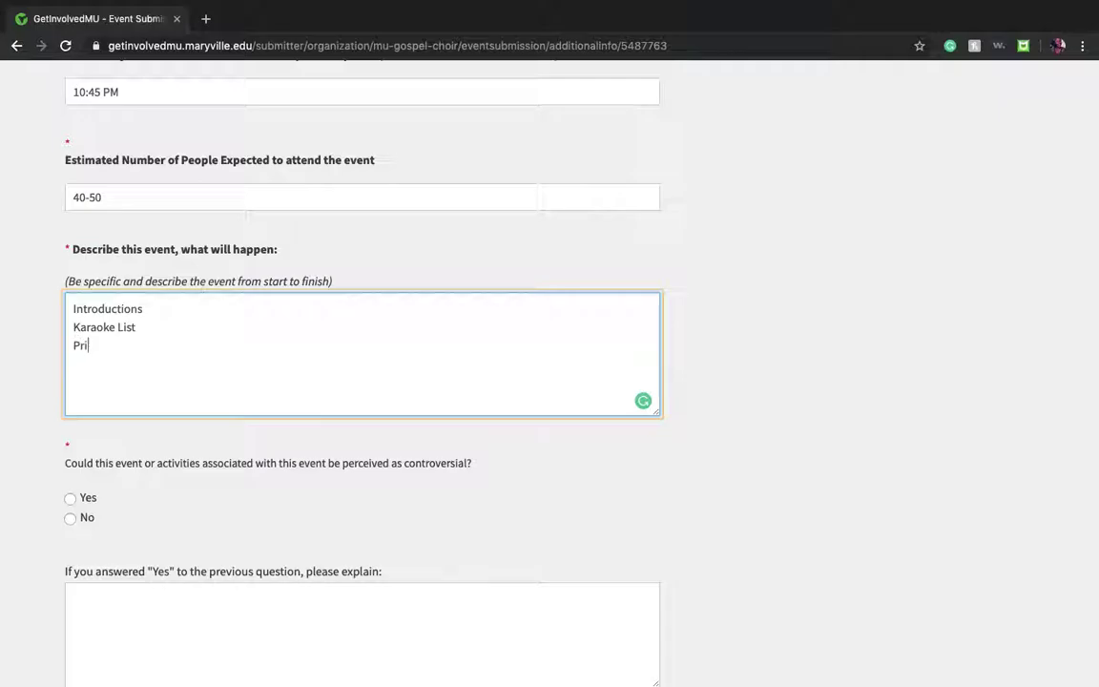
{"action": "type", "text": "zes and Closing Comments"}
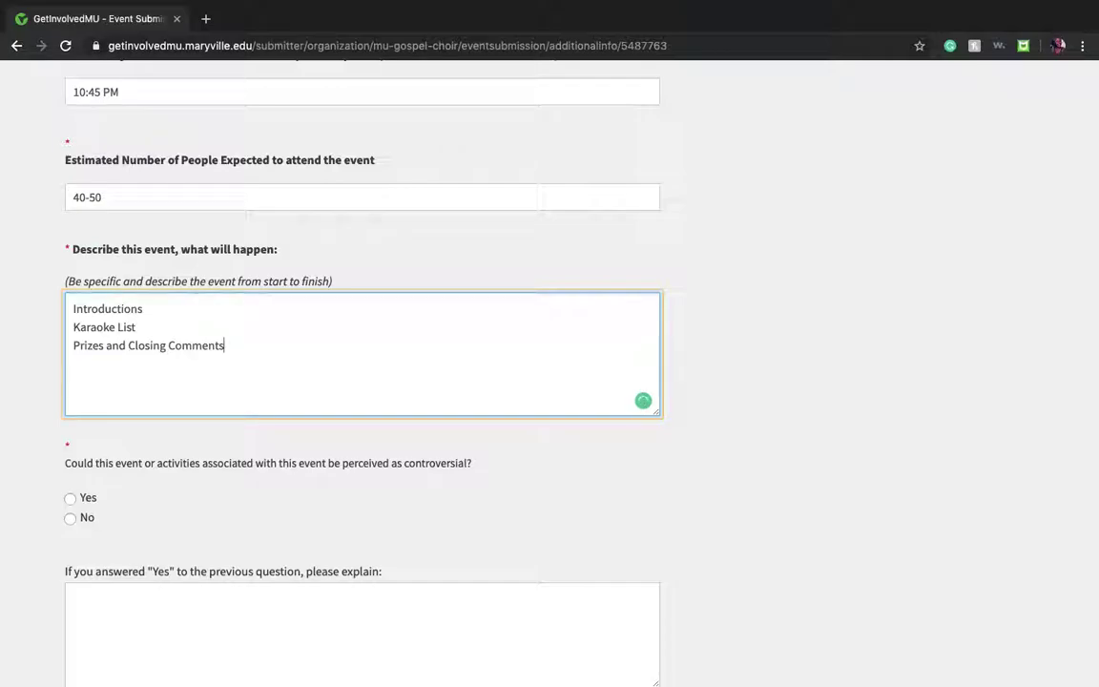
Step: Mark the event as not controversial and continue to the next form page
{"action": "scroll", "coordinate": [363, 343], "scroll_direction": "down", "scroll_amount": 2}
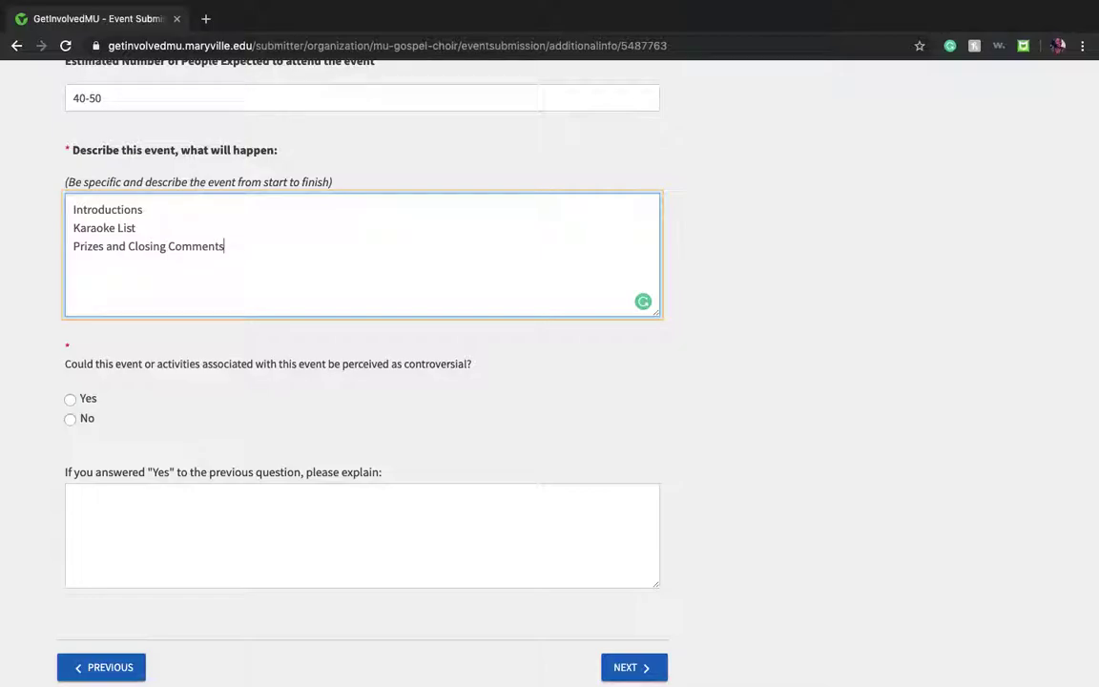
{"action": "scroll", "coordinate": [495, 334], "scroll_direction": "down", "scroll_amount": 2}
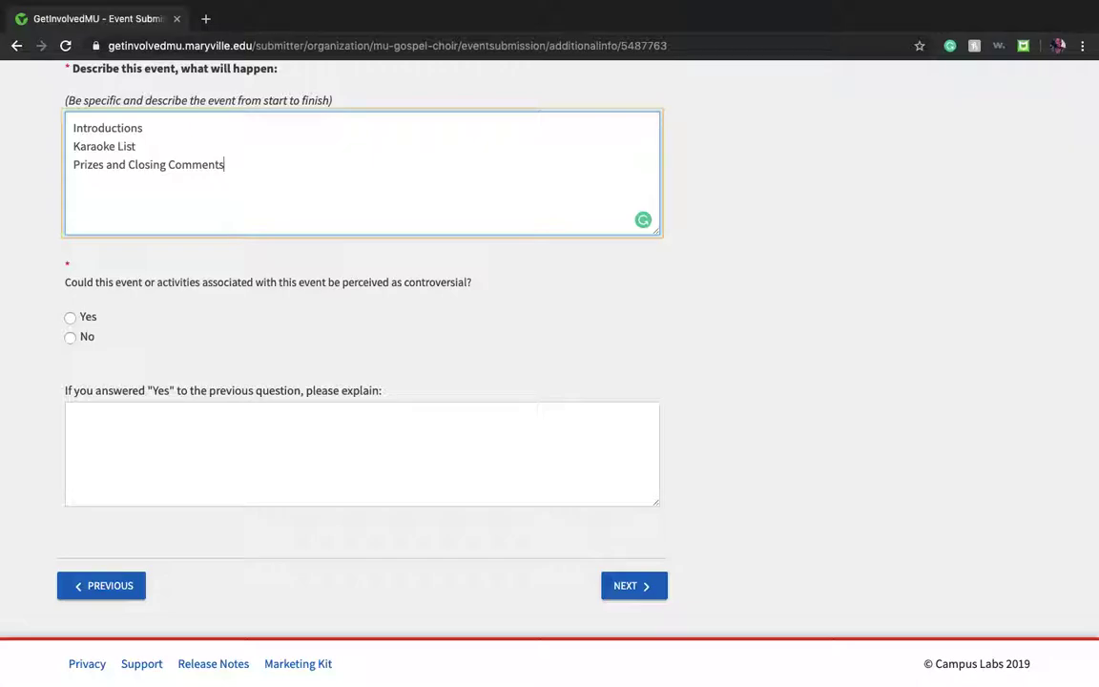
{"action": "left_click", "coordinate": [70, 337]}
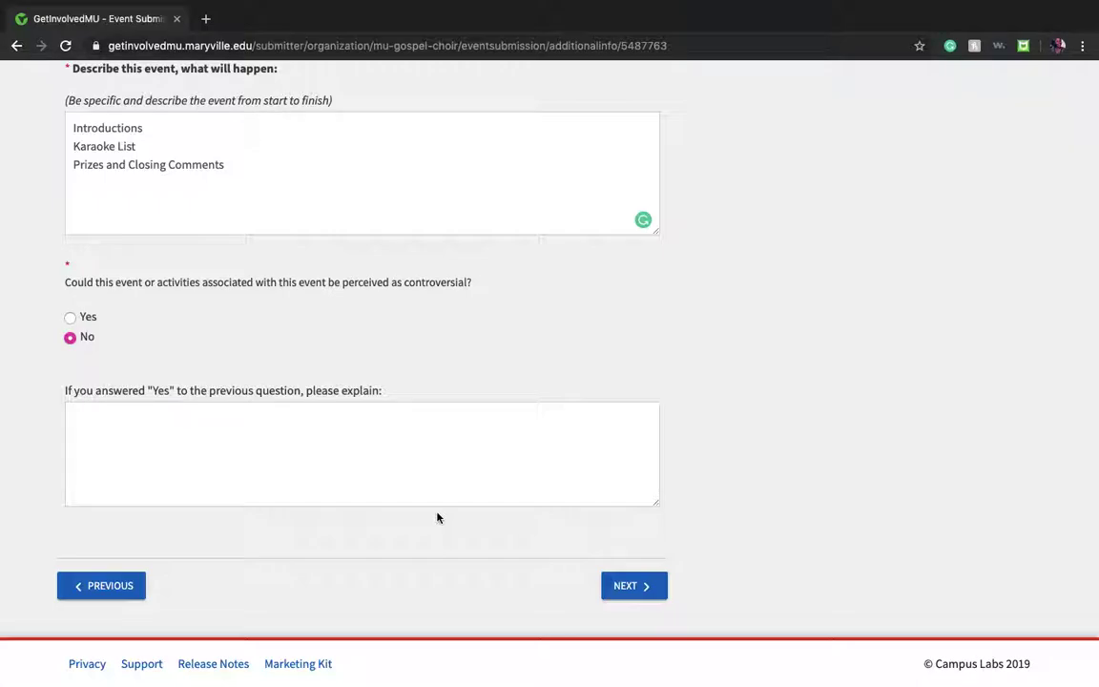
{"action": "left_click", "coordinate": [634, 592]}
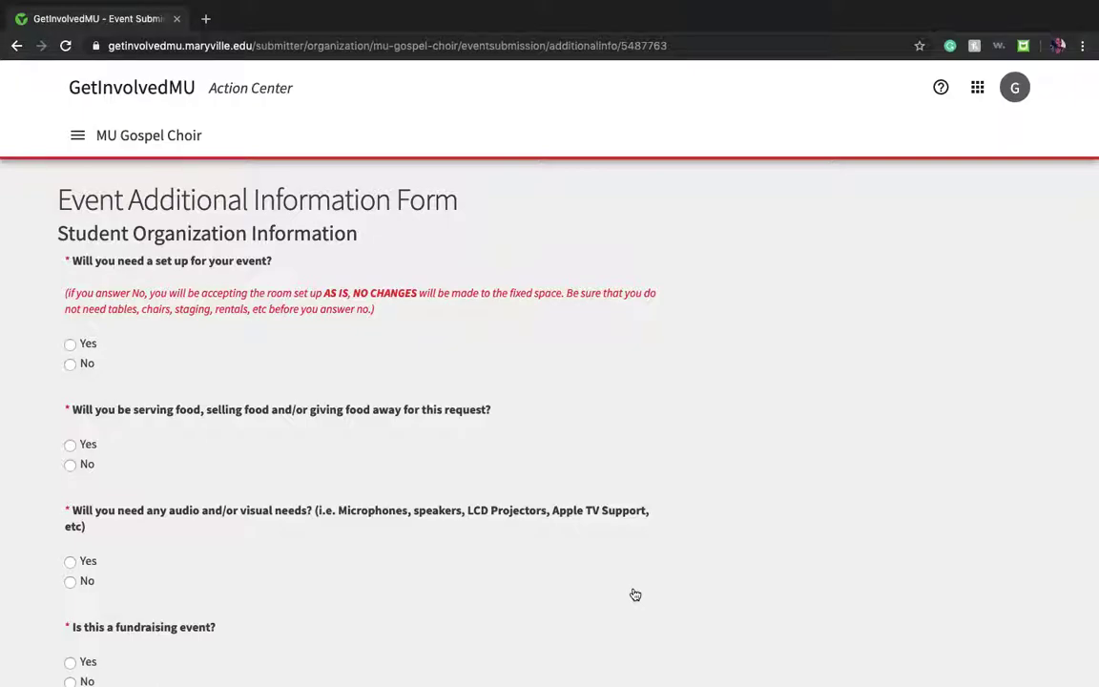
Step: Answer Yes to set up and food, No to fundraising and guest speaker
{"action": "scroll", "coordinate": [635, 595], "scroll_direction": "down", "scroll_amount": 1}
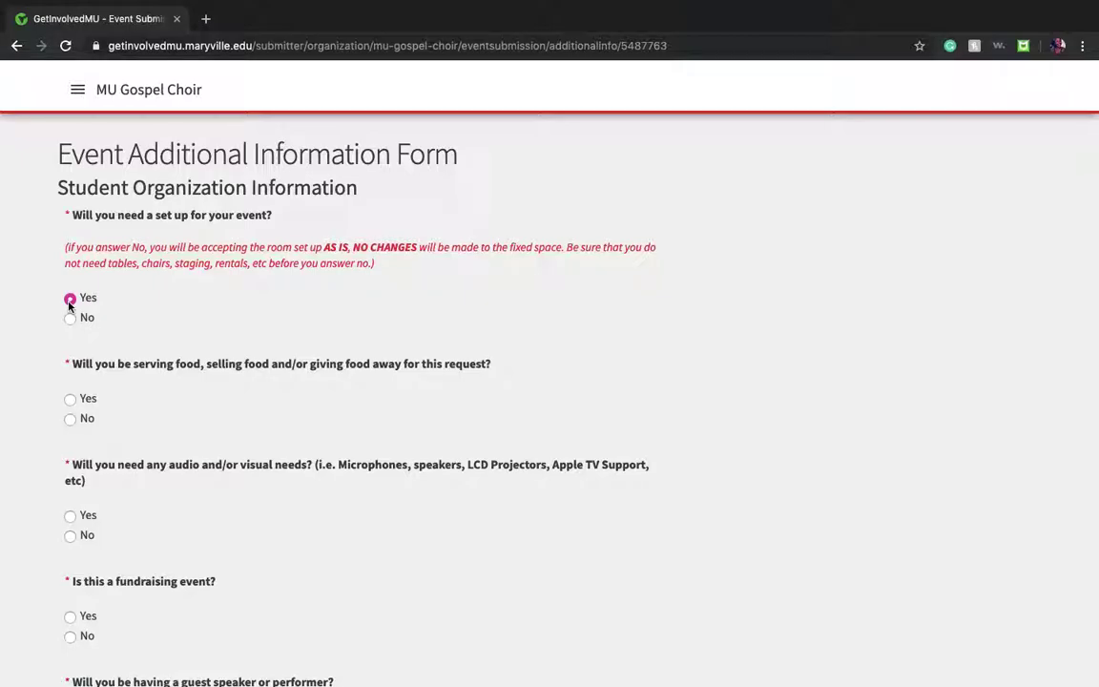
{"action": "left_click", "coordinate": [70, 299]}
{"action": "scroll", "coordinate": [70, 304], "scroll_direction": "down", "scroll_amount": 1}
{"action": "left_click", "coordinate": [70, 347]}
{"action": "scroll", "coordinate": [86, 460], "scroll_direction": "down", "scroll_amount": 1}
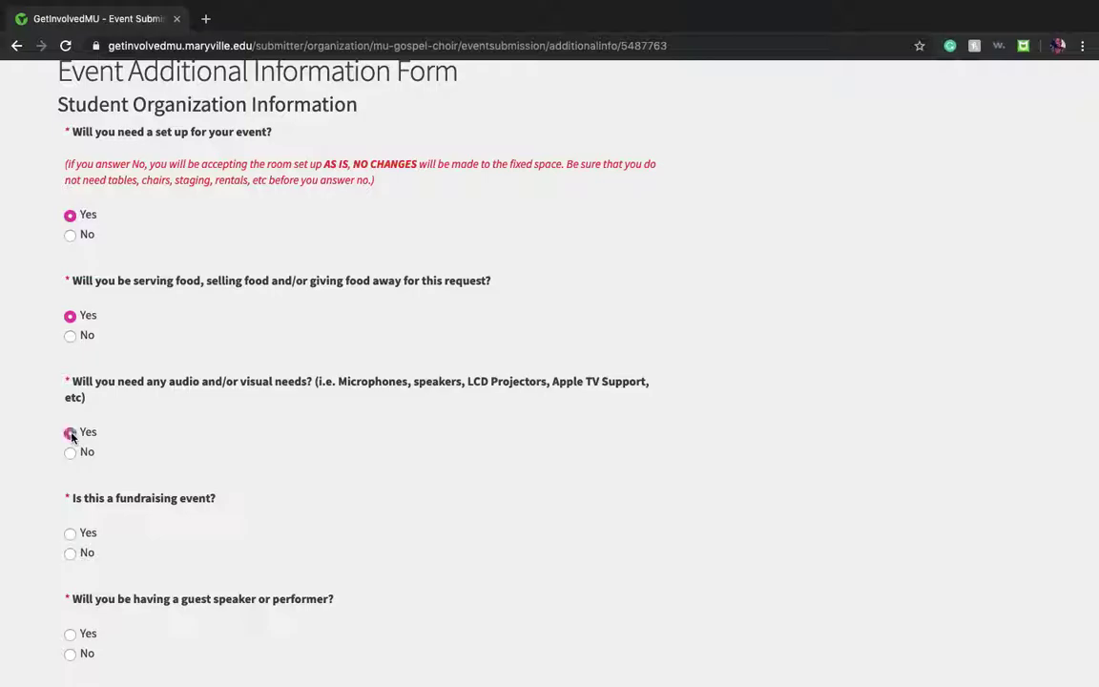
{"action": "scroll", "coordinate": [72, 436], "scroll_direction": "down", "scroll_amount": 2}
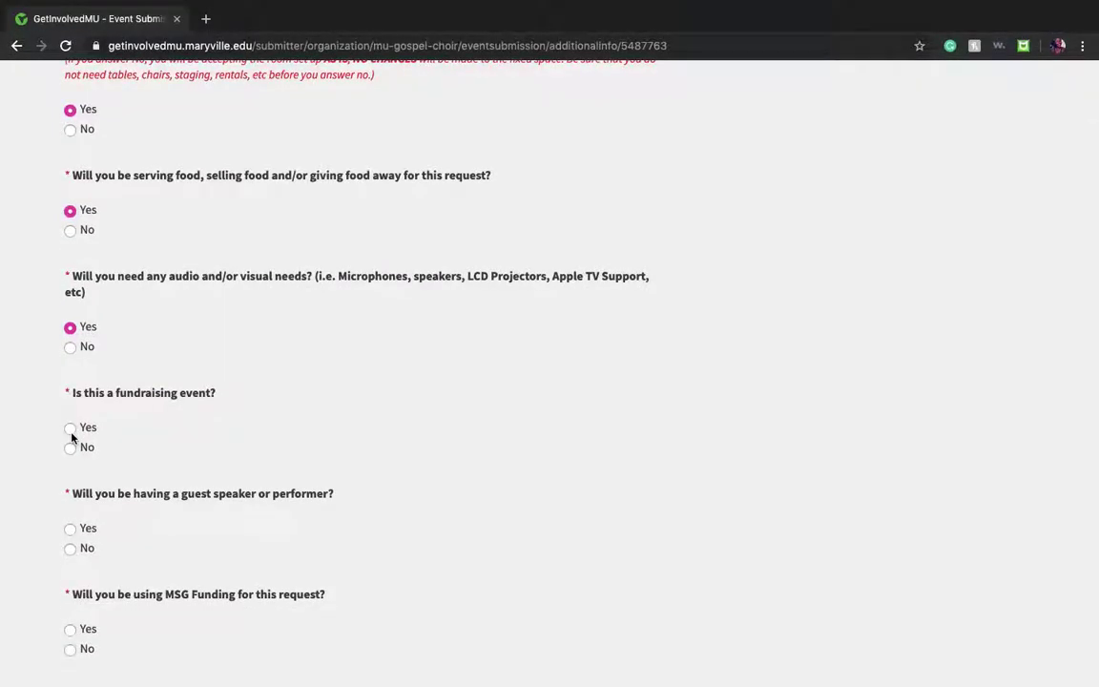
{"action": "scroll", "coordinate": [72, 436], "scroll_direction": "down", "scroll_amount": 1}
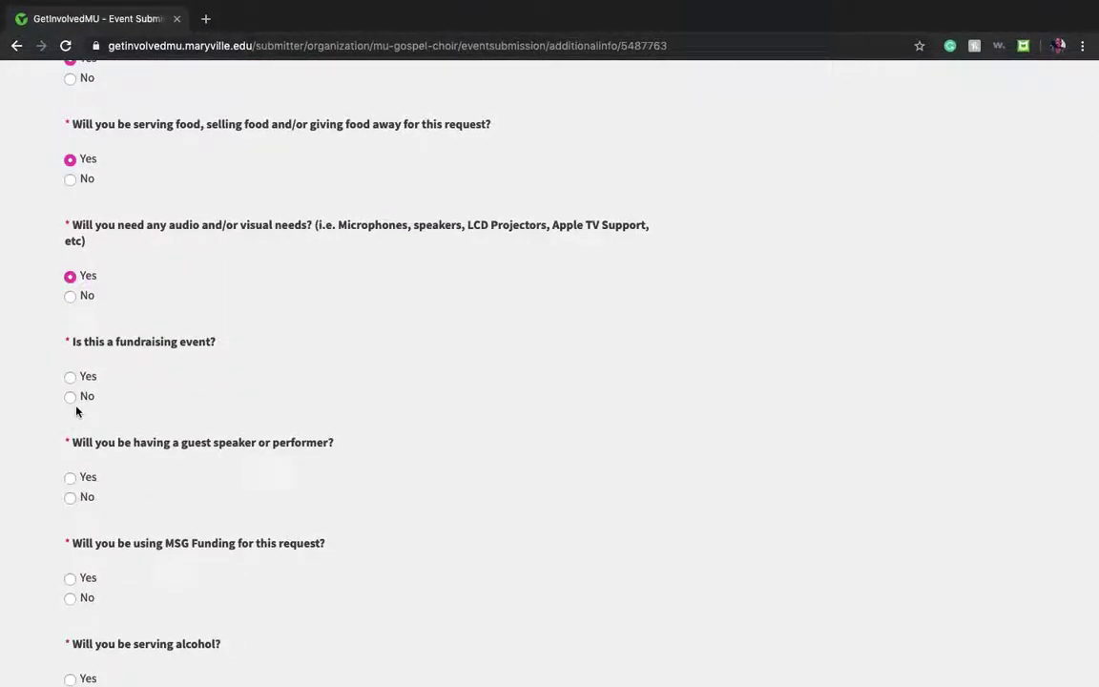
{"action": "left_click", "coordinate": [71, 396]}
{"action": "scroll", "coordinate": [76, 398], "scroll_direction": "down", "scroll_amount": 2}
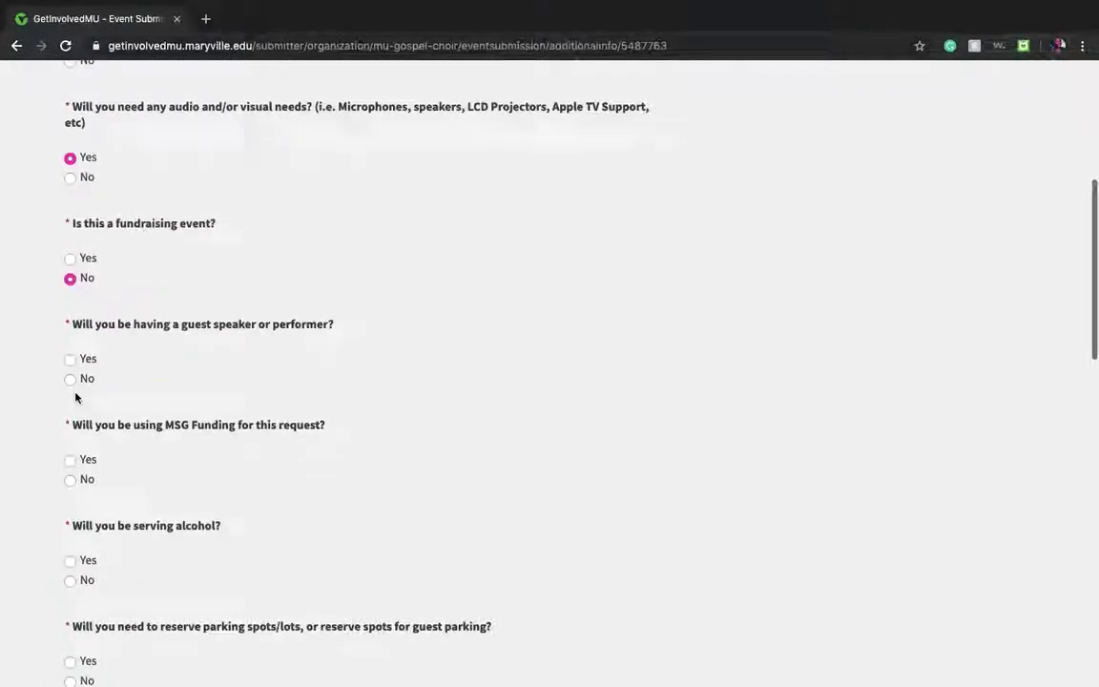
{"action": "scroll", "coordinate": [76, 397], "scroll_direction": "down", "scroll_amount": 1}
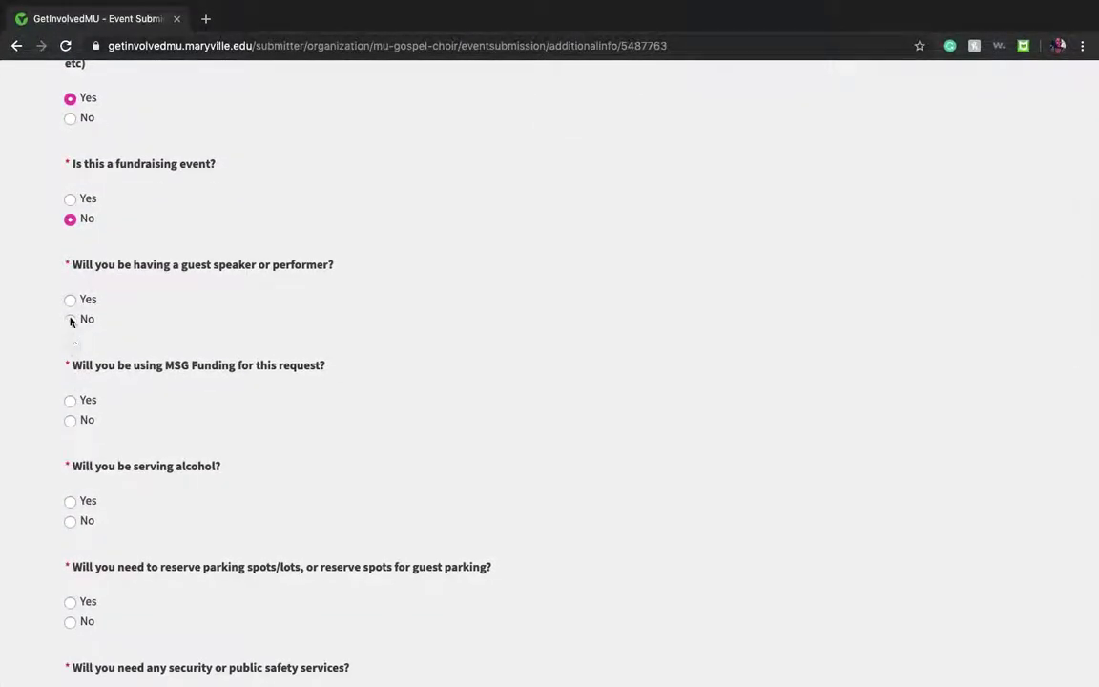
{"action": "left_click", "coordinate": [70, 318]}
Step: Answer Yes to MSG Funding, No to alcohol, parking, security and on-campus sales
{"action": "scroll", "coordinate": [70, 318], "scroll_direction": "down", "scroll_amount": 2}
{"action": "left_click", "coordinate": [70, 316]}
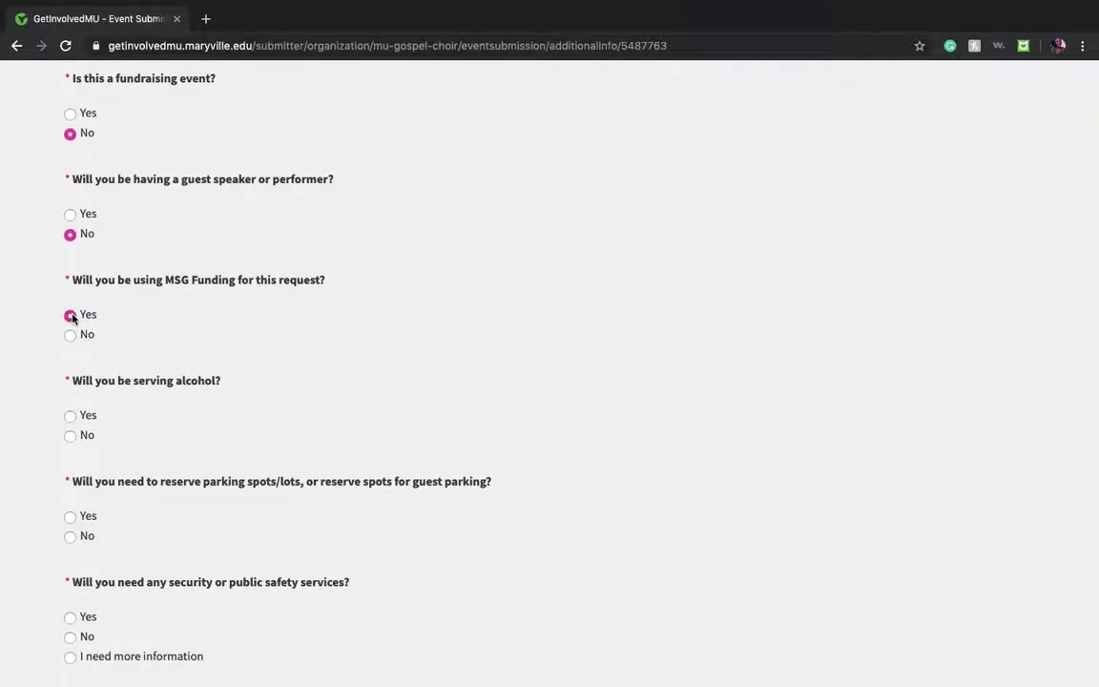
{"action": "scroll", "coordinate": [72, 318], "scroll_direction": "down", "scroll_amount": 2}
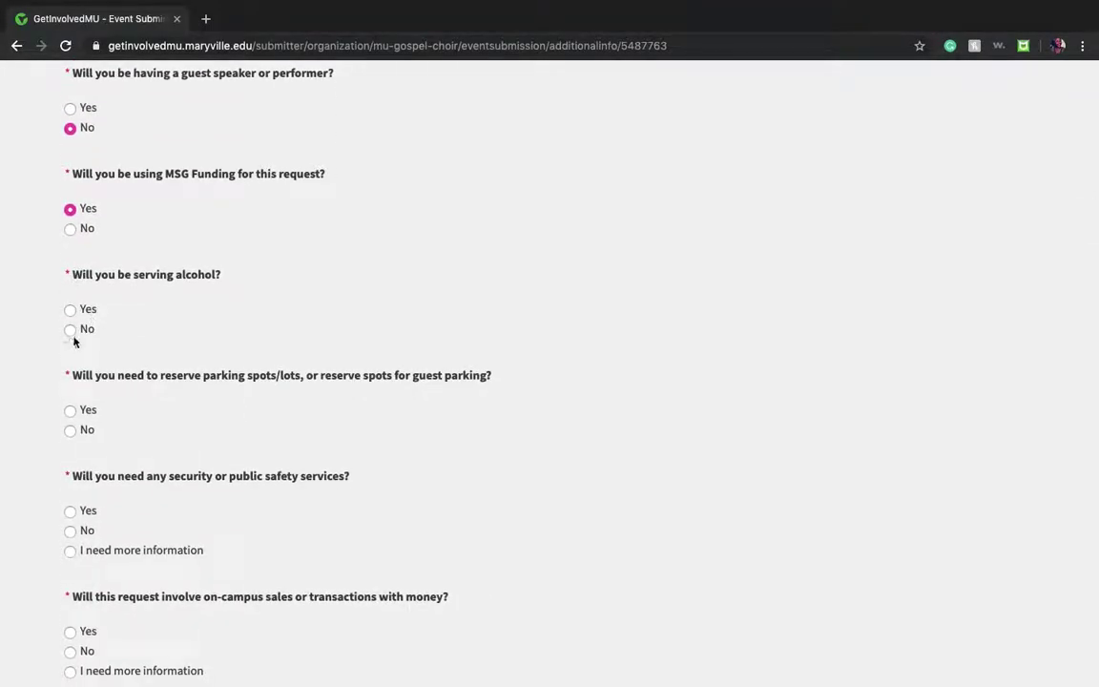
{"action": "left_click", "coordinate": [70, 330]}
{"action": "scroll", "coordinate": [73, 338], "scroll_direction": "down", "scroll_amount": 2}
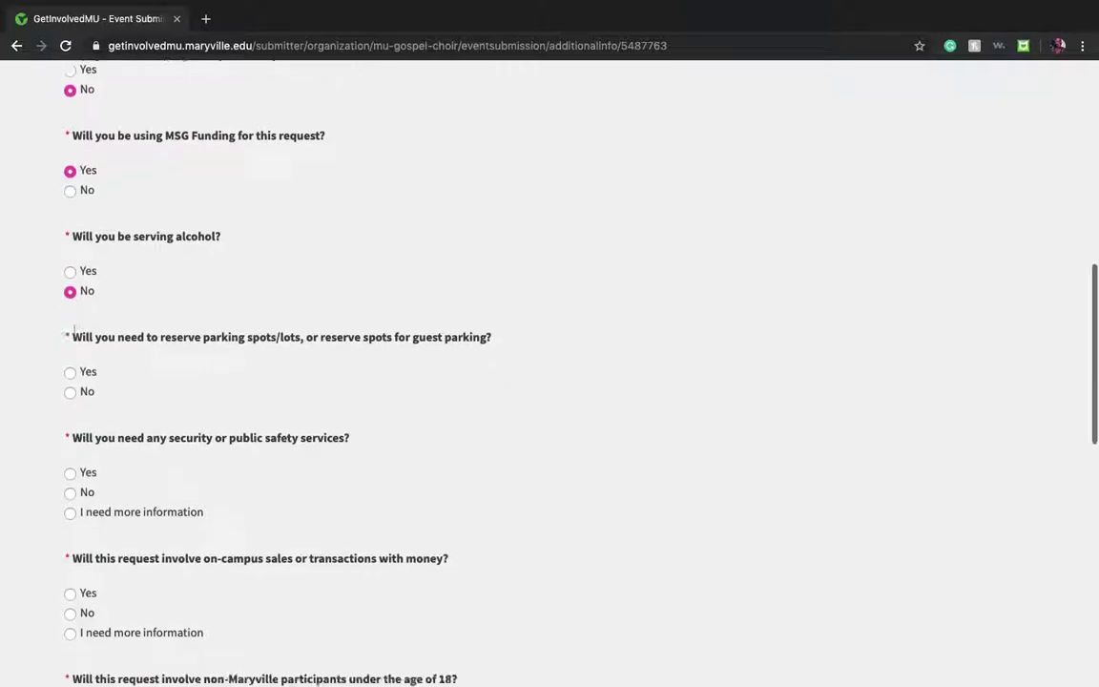
{"action": "scroll", "coordinate": [73, 338], "scroll_direction": "down", "scroll_amount": 1}
{"action": "left_click", "coordinate": [69, 276]}
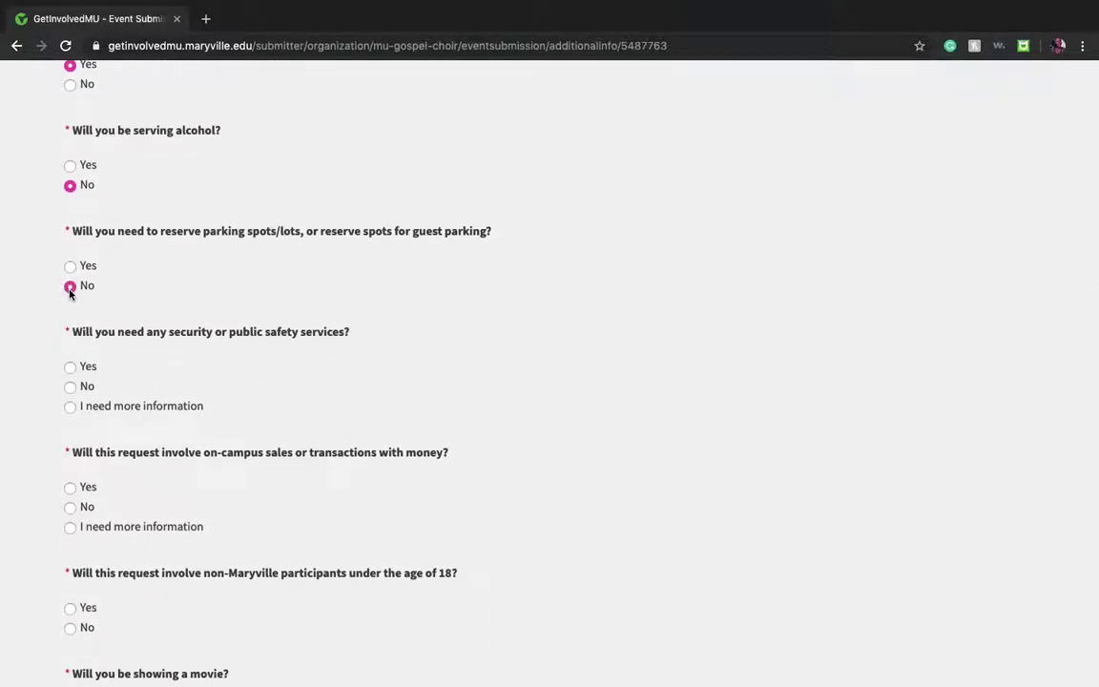
{"action": "scroll", "coordinate": [70, 294], "scroll_direction": "down", "scroll_amount": 2}
{"action": "left_click", "coordinate": [74, 308]}
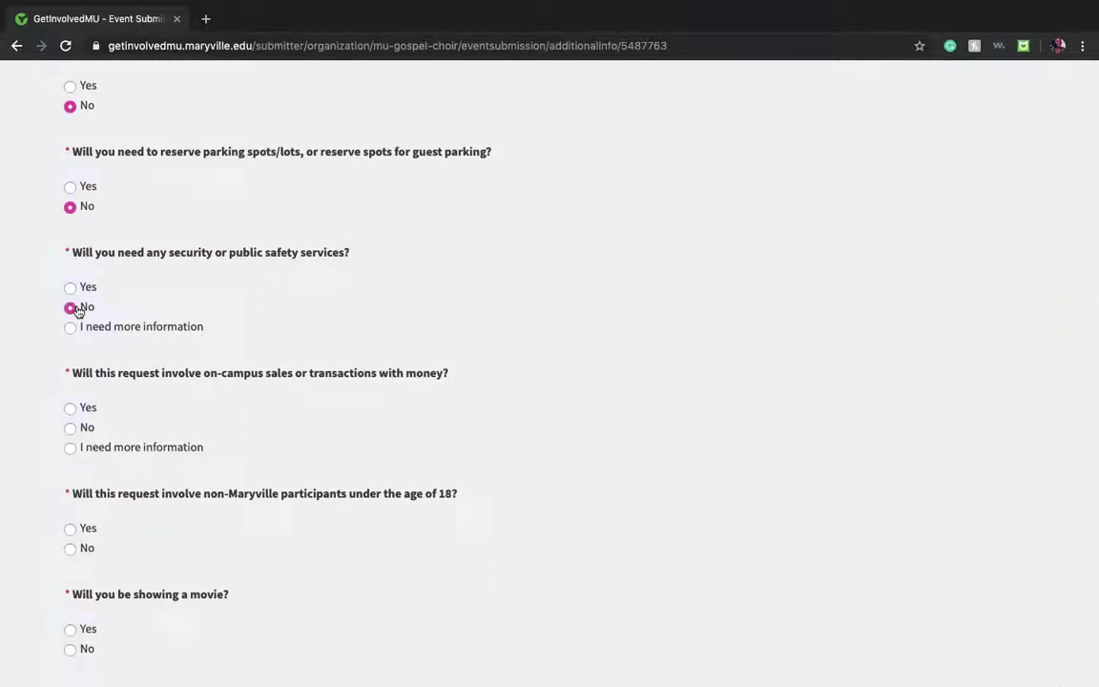
{"action": "scroll", "coordinate": [76, 310], "scroll_direction": "down", "scroll_amount": 2}
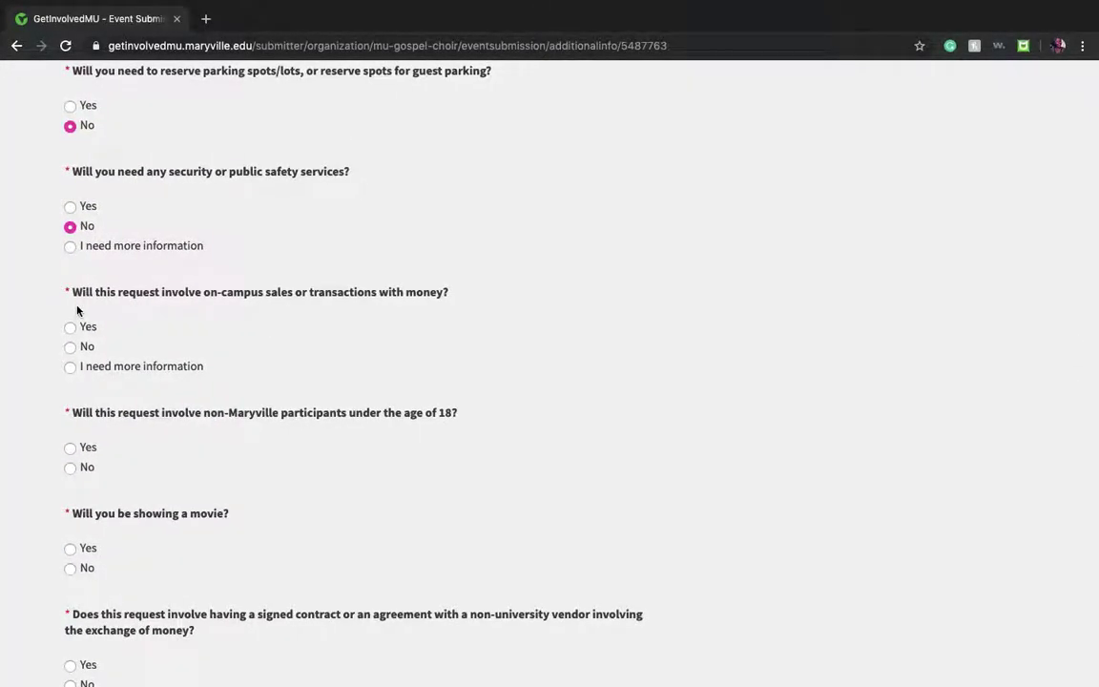
{"action": "left_click", "coordinate": [73, 349]}
Step: Answer No to gathering, multiple spaces and university vehicle, then continue
{"action": "scroll", "coordinate": [80, 352], "scroll_direction": "down", "scroll_amount": 3}
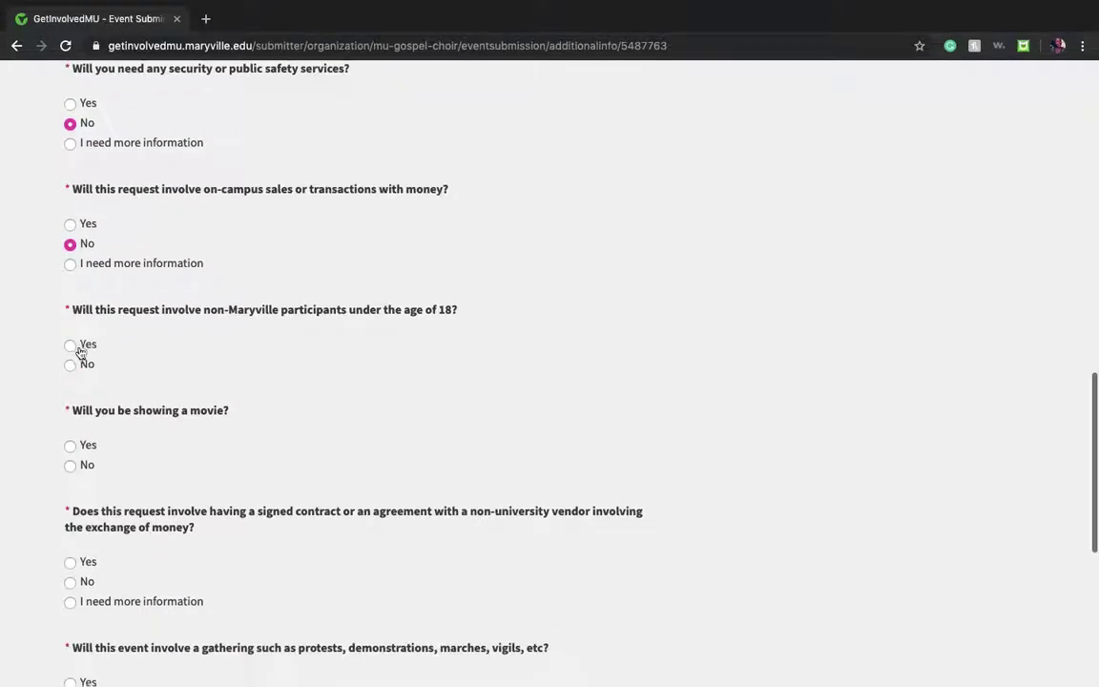
{"action": "scroll", "coordinate": [79, 352], "scroll_direction": "down", "scroll_amount": 2}
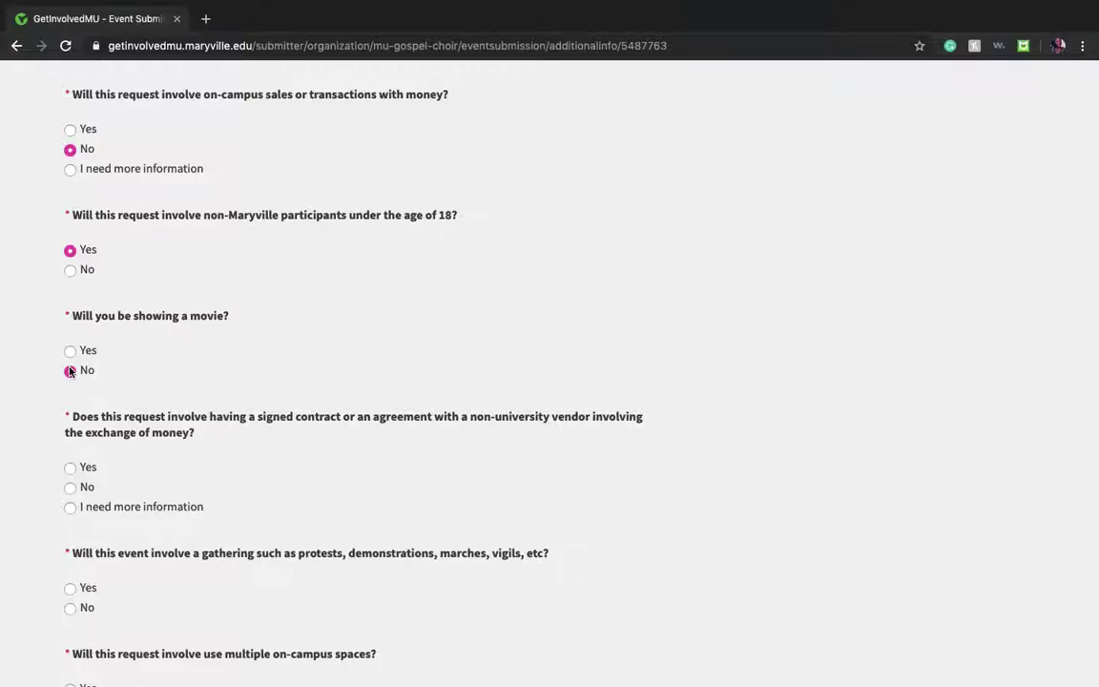
{"action": "scroll", "coordinate": [69, 371], "scroll_direction": "down", "scroll_amount": 5}
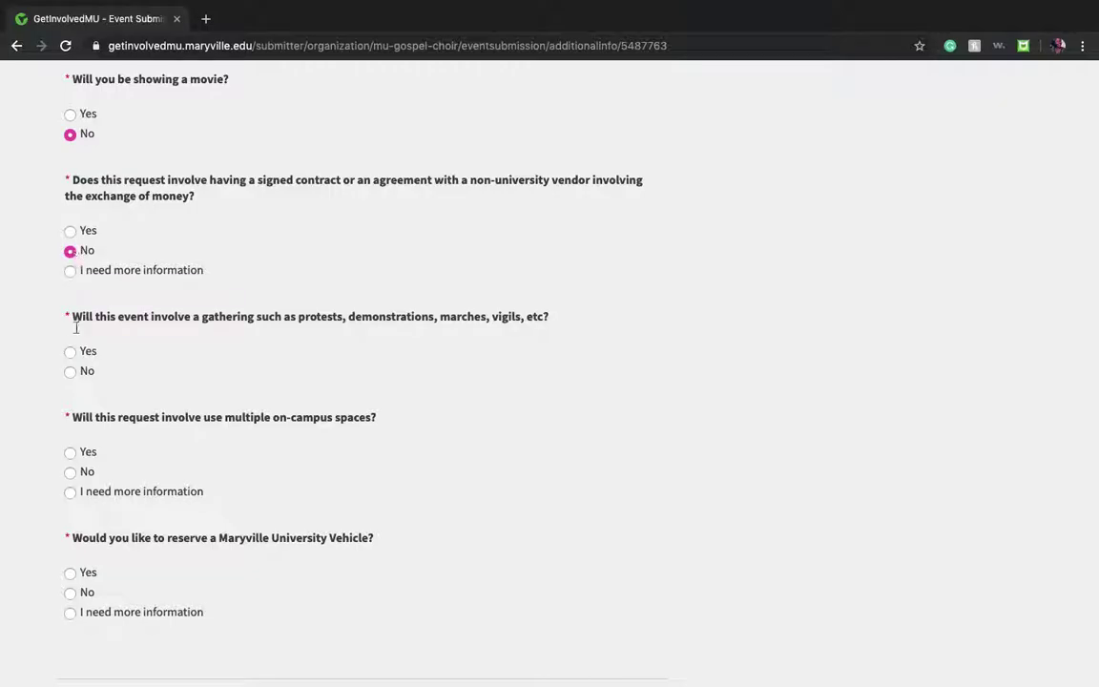
{"action": "scroll", "coordinate": [76, 312], "scroll_direction": "down", "scroll_amount": 2}
{"action": "left_click", "coordinate": [70, 298]}
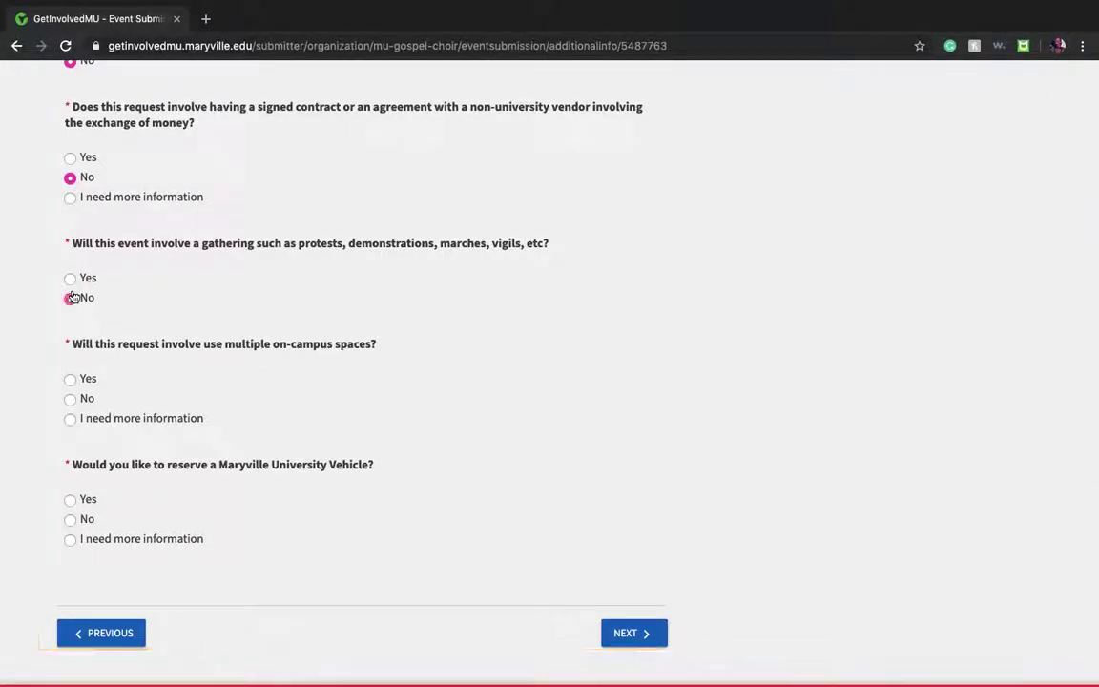
{"action": "scroll", "coordinate": [72, 296], "scroll_direction": "down", "scroll_amount": 1}
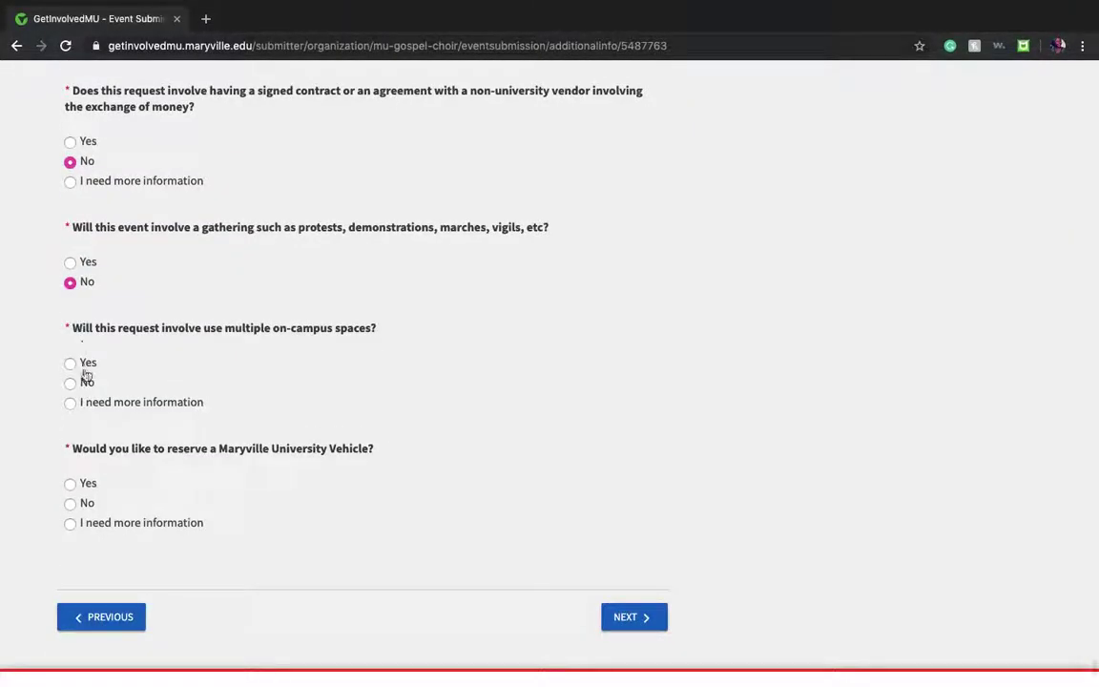
{"action": "left_click", "coordinate": [76, 385]}
{"action": "scroll", "coordinate": [77, 389], "scroll_direction": "down", "scroll_amount": 1}
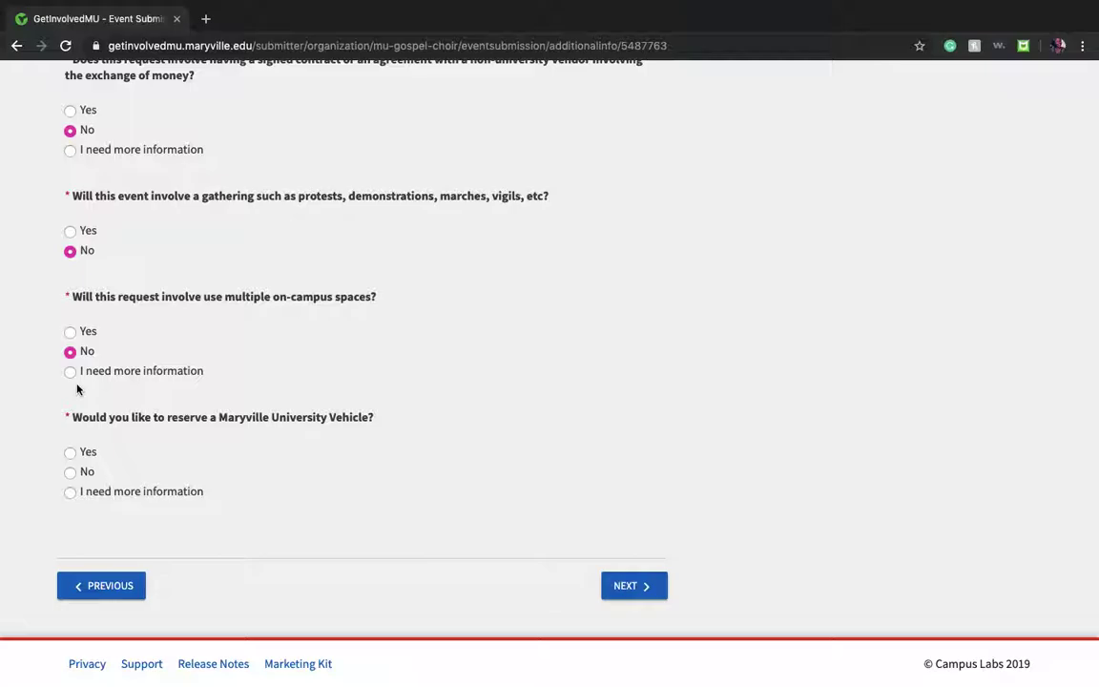
{"action": "left_click", "coordinate": [70, 472]}
{"action": "left_click", "coordinate": [635, 589]}
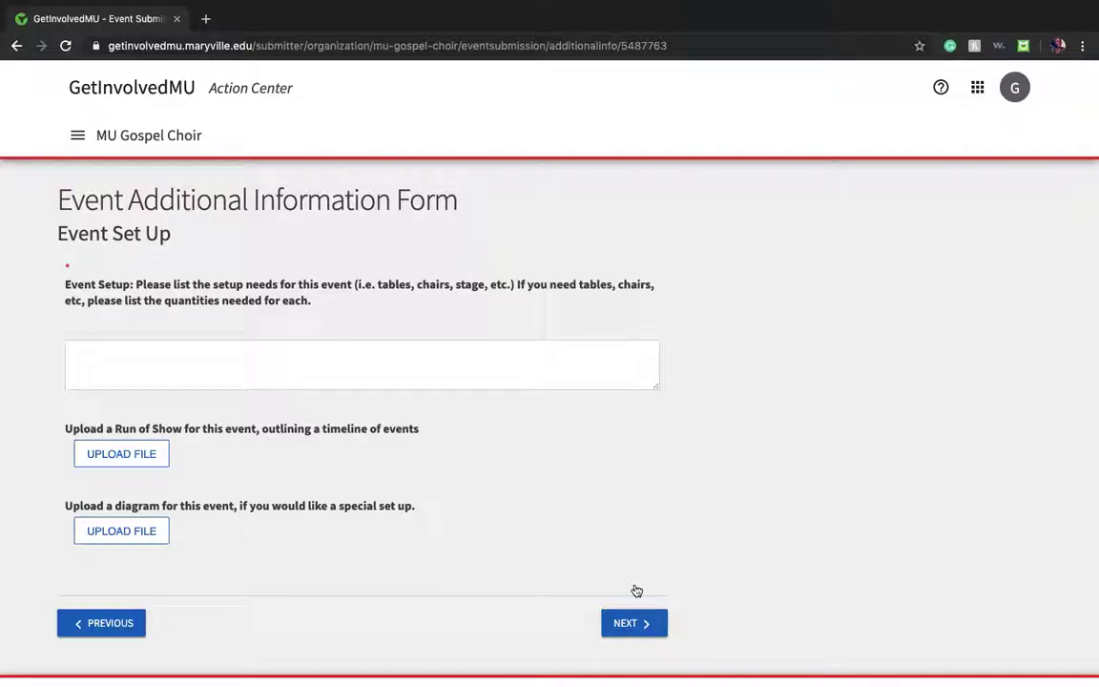
Step: Enter 'Mic: 4' and 'Tables: 4' on separate lines as setup needs and continue
{"action": "left_click", "coordinate": [265, 341]}
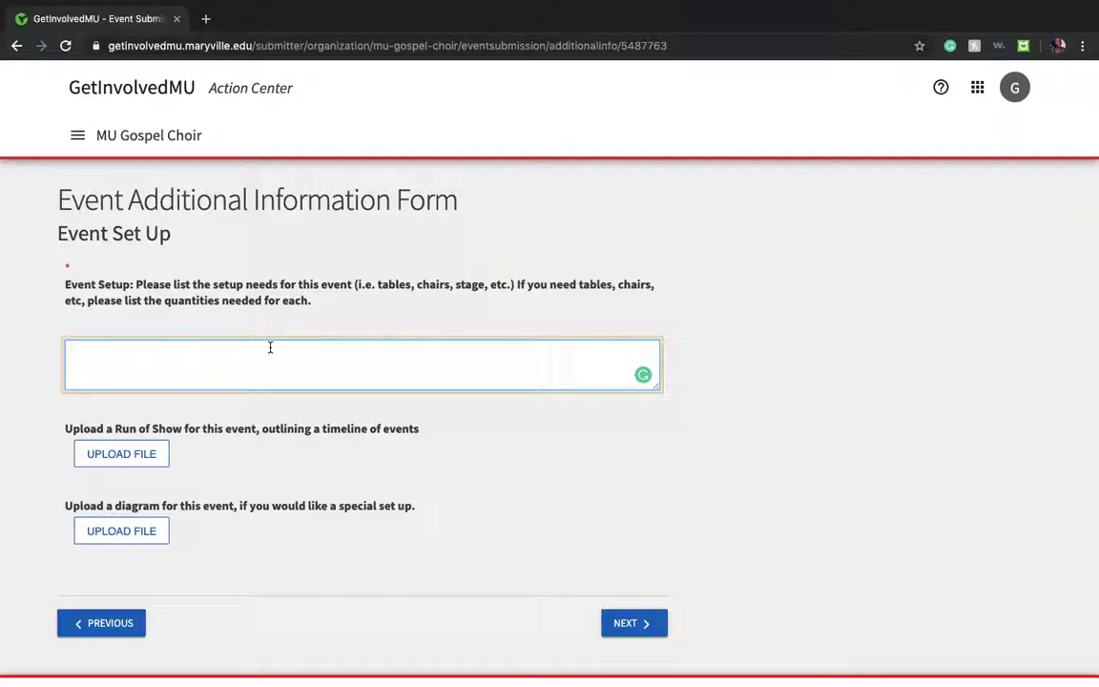
{"action": "type", "text": "Mic: 4"}
{"action": "key", "text": "Return"}
{"action": "type", "text": "Tables f"}
{"action": "key", "text": "BackSpace"}
{"action": "key", "text": "BackSpace"}
{"action": "type", "text": ": 4"}
{"action": "left_click", "coordinate": [631, 624]}
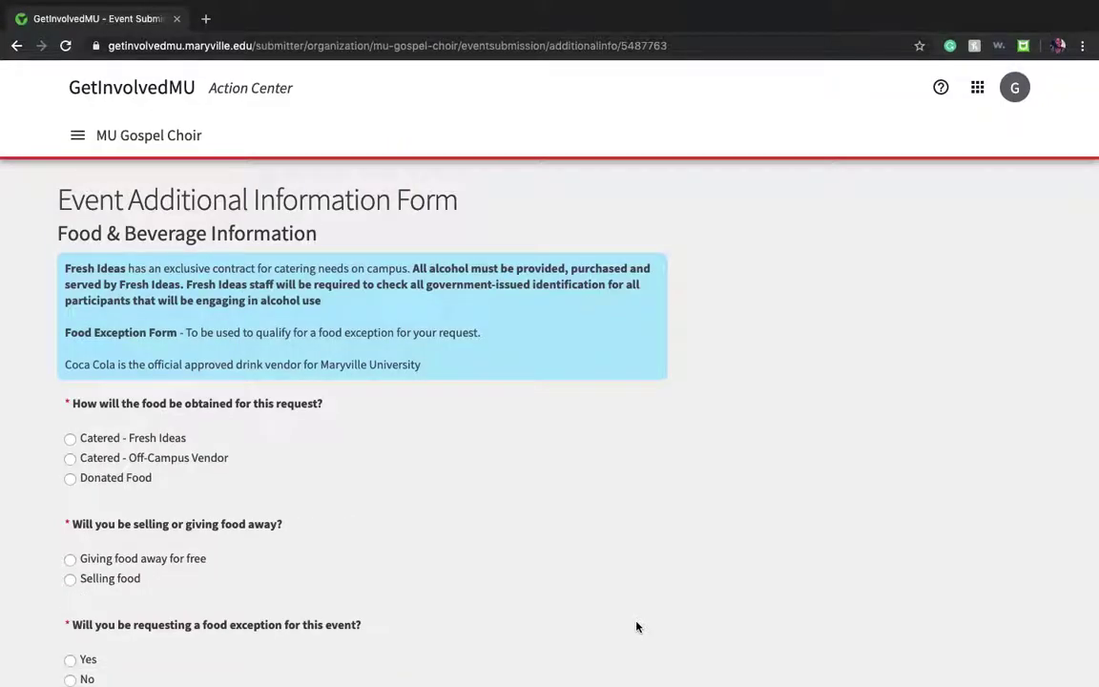
Step: Choose Catered - Fresh Ideas, food given away free, and No food exception, then continue
{"action": "scroll", "coordinate": [638, 627], "scroll_direction": "down", "scroll_amount": 2}
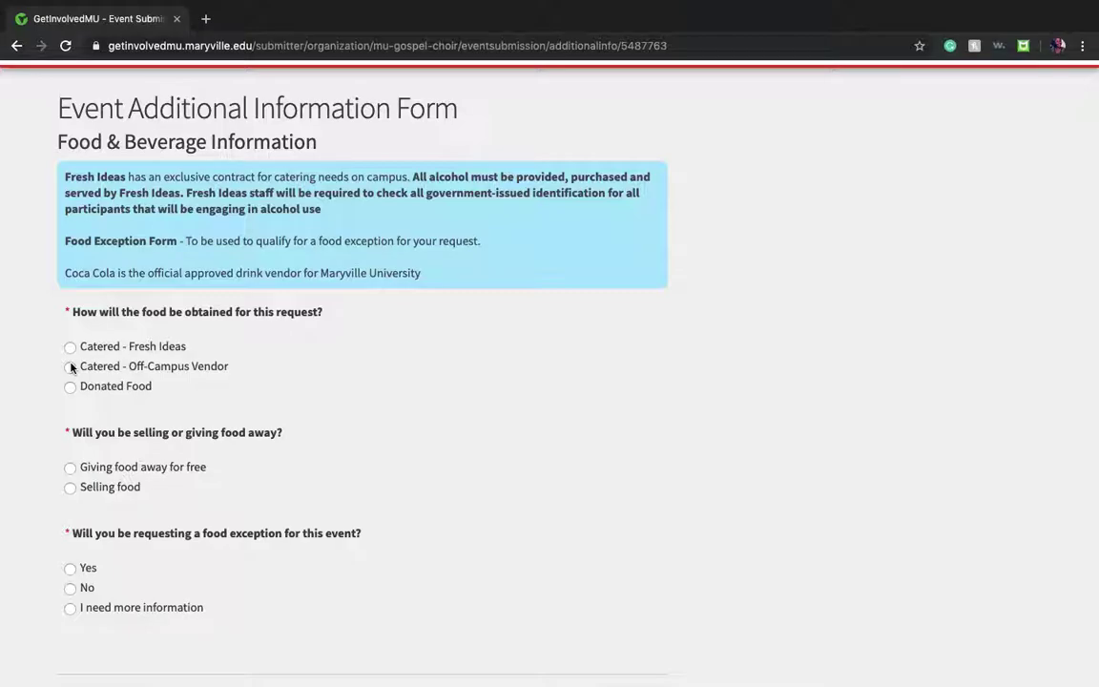
{"action": "left_click", "coordinate": [69, 347]}
{"action": "left_click", "coordinate": [70, 468]}
{"action": "scroll", "coordinate": [70, 469], "scroll_direction": "down", "scroll_amount": 3}
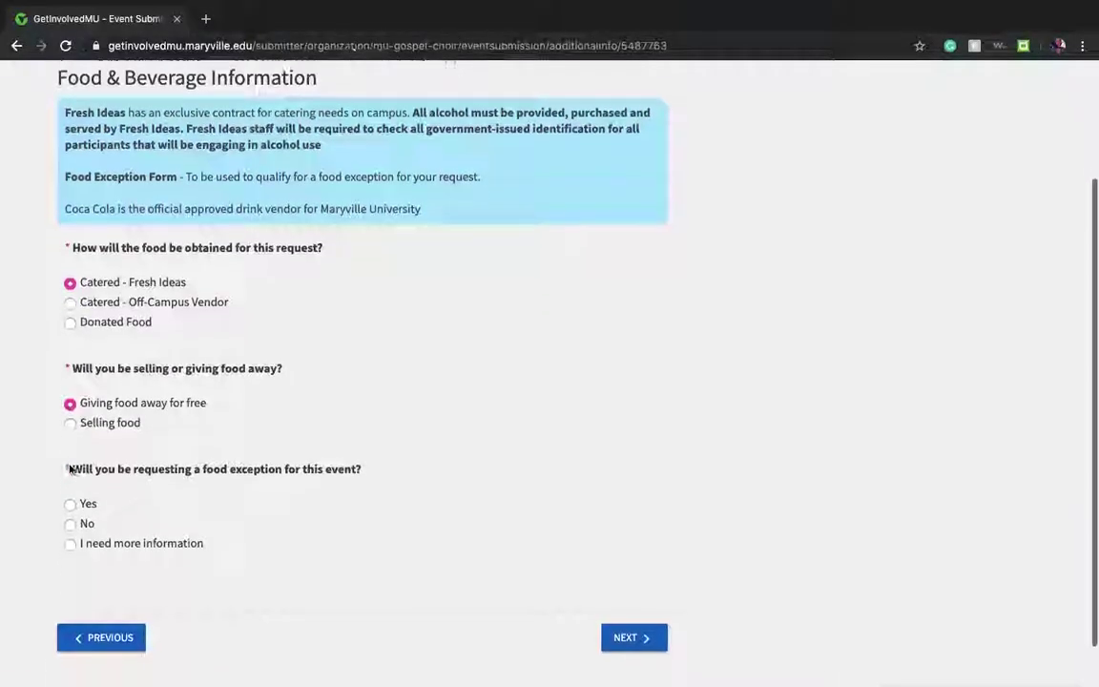
{"action": "left_click", "coordinate": [70, 453]}
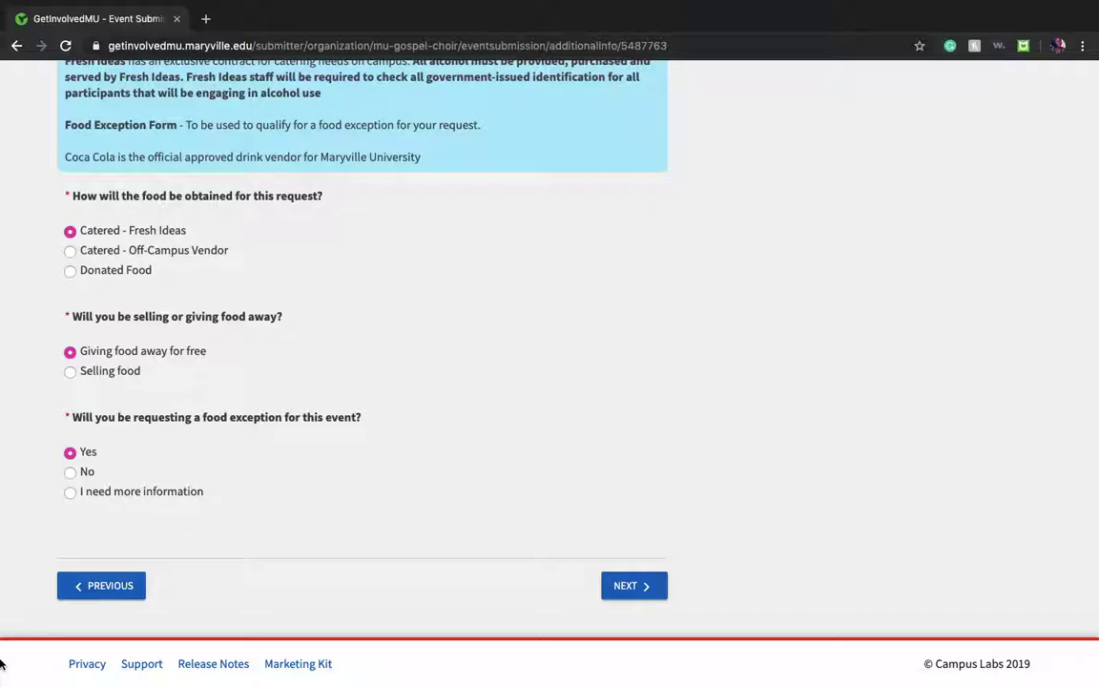
{"action": "left_click", "coordinate": [76, 473]}
{"action": "left_click", "coordinate": [638, 585]}
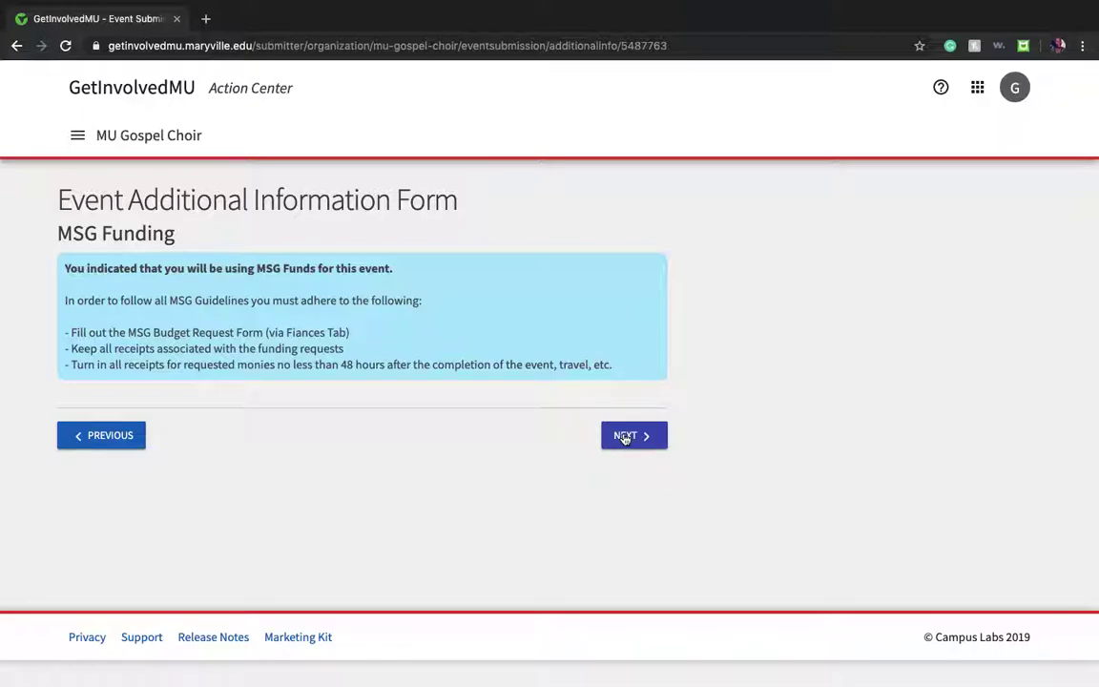
Step: Pass the MSG Funding notice, tick the Agreements and Understandings acknowledgement, and continue
{"action": "left_click", "coordinate": [625, 437]}
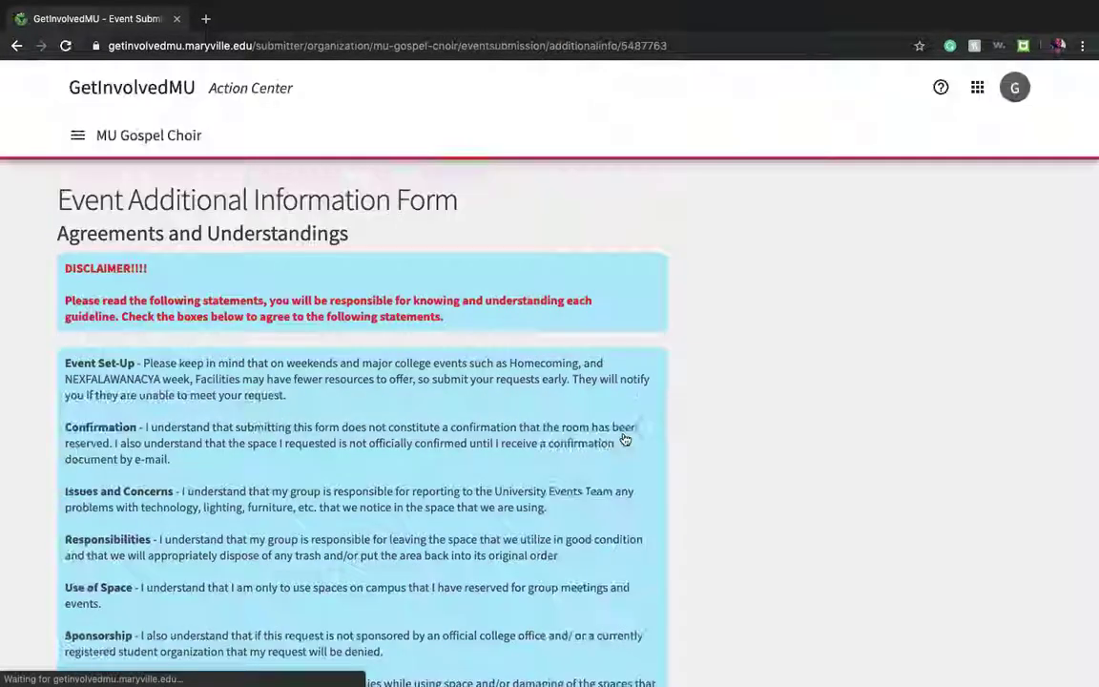
{"action": "scroll", "coordinate": [625, 439], "scroll_direction": "down", "scroll_amount": 2}
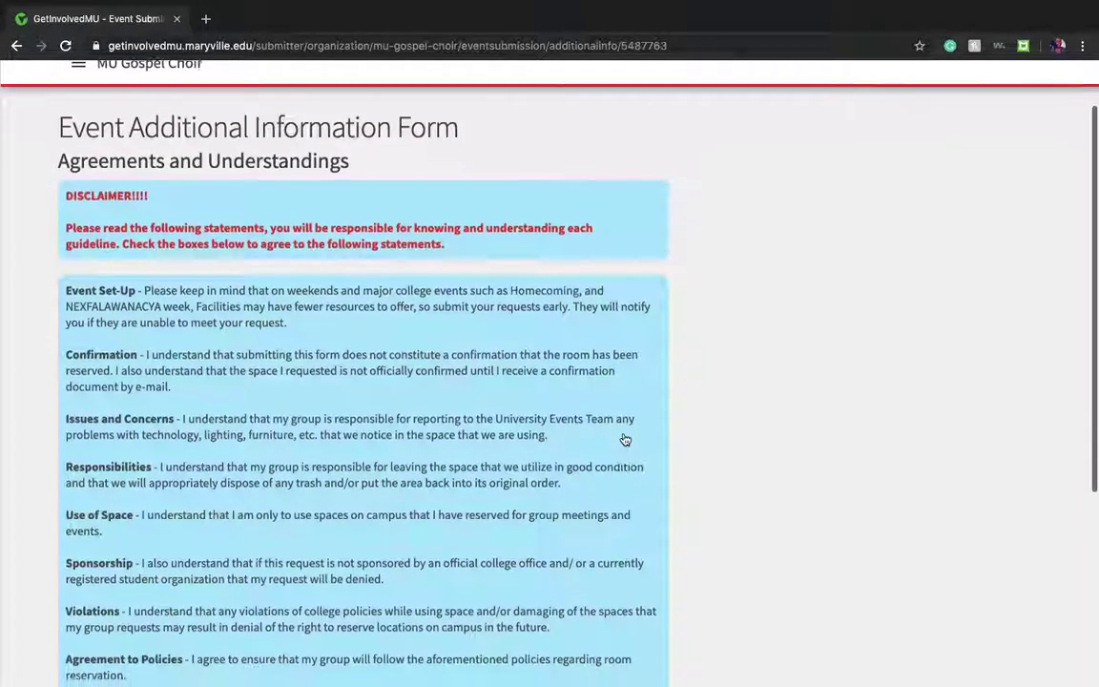
{"action": "scroll", "coordinate": [625, 439], "scroll_direction": "down", "scroll_amount": 2}
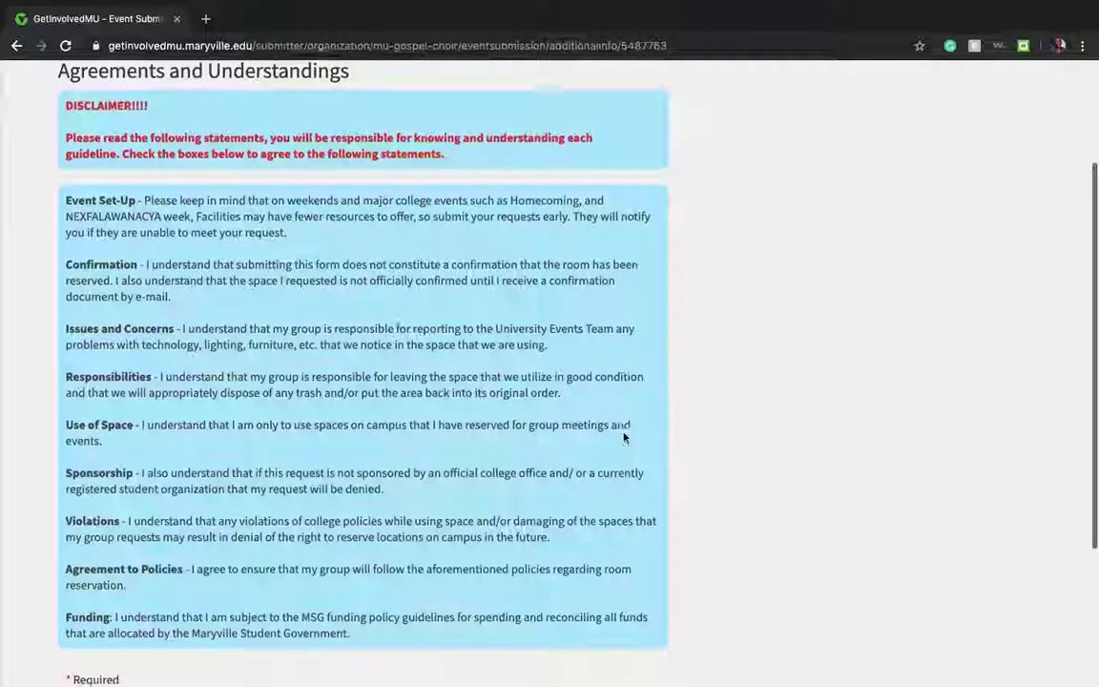
{"action": "scroll", "coordinate": [625, 437], "scroll_direction": "down", "scroll_amount": 3}
{"action": "scroll", "coordinate": [625, 434], "scroll_direction": "up", "scroll_amount": 2}
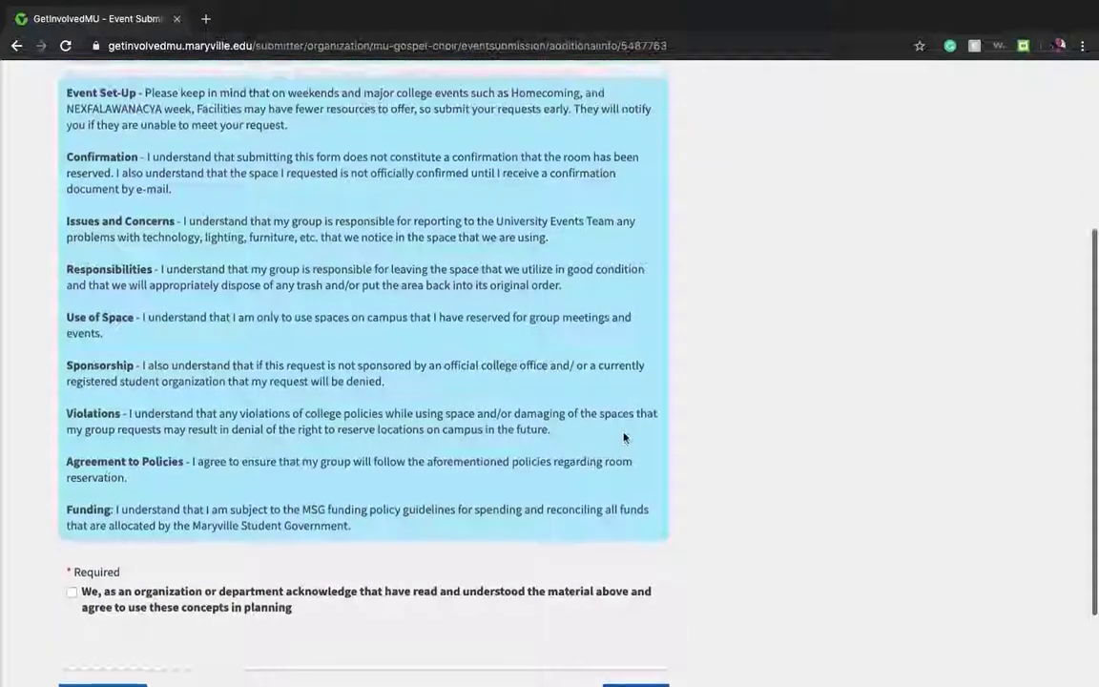
{"action": "scroll", "coordinate": [624, 434], "scroll_direction": "up", "scroll_amount": 1}
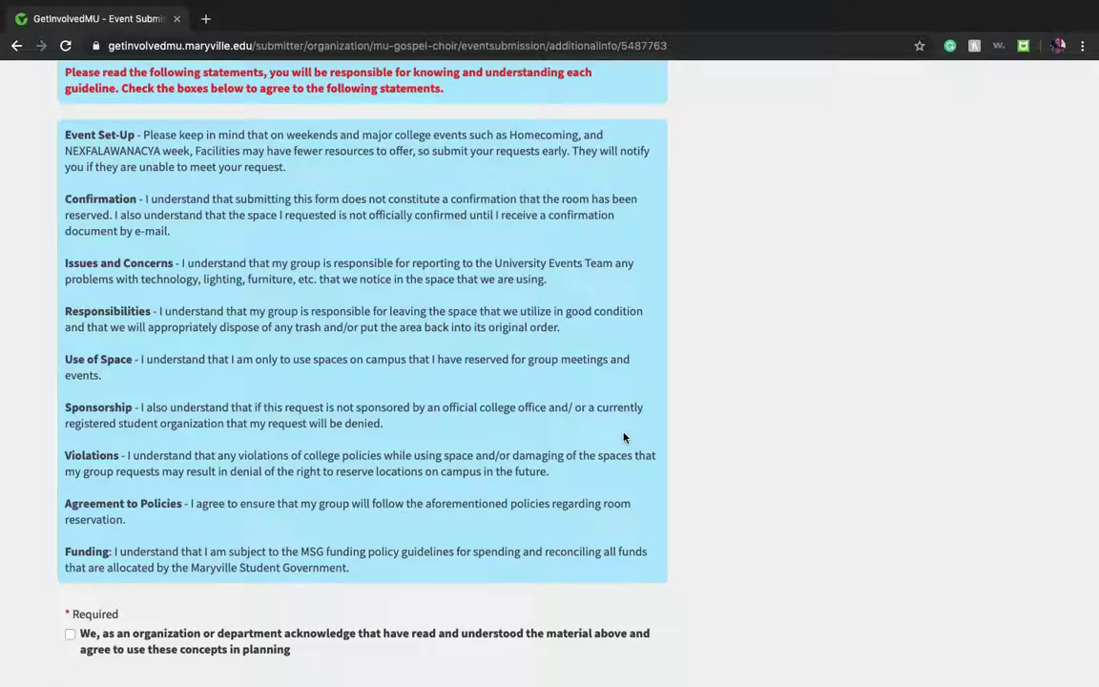
{"action": "left_click", "coordinate": [69, 646]}
{"action": "scroll", "coordinate": [68, 645], "scroll_direction": "down", "scroll_amount": 3}
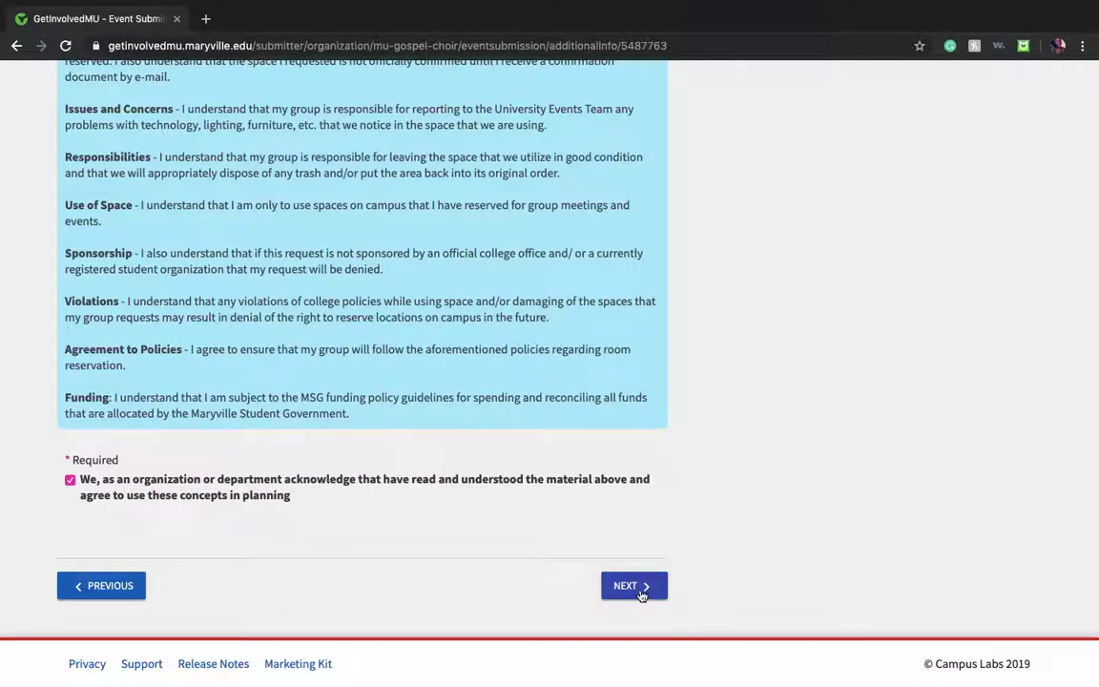
{"action": "left_click", "coordinate": [637, 585]}
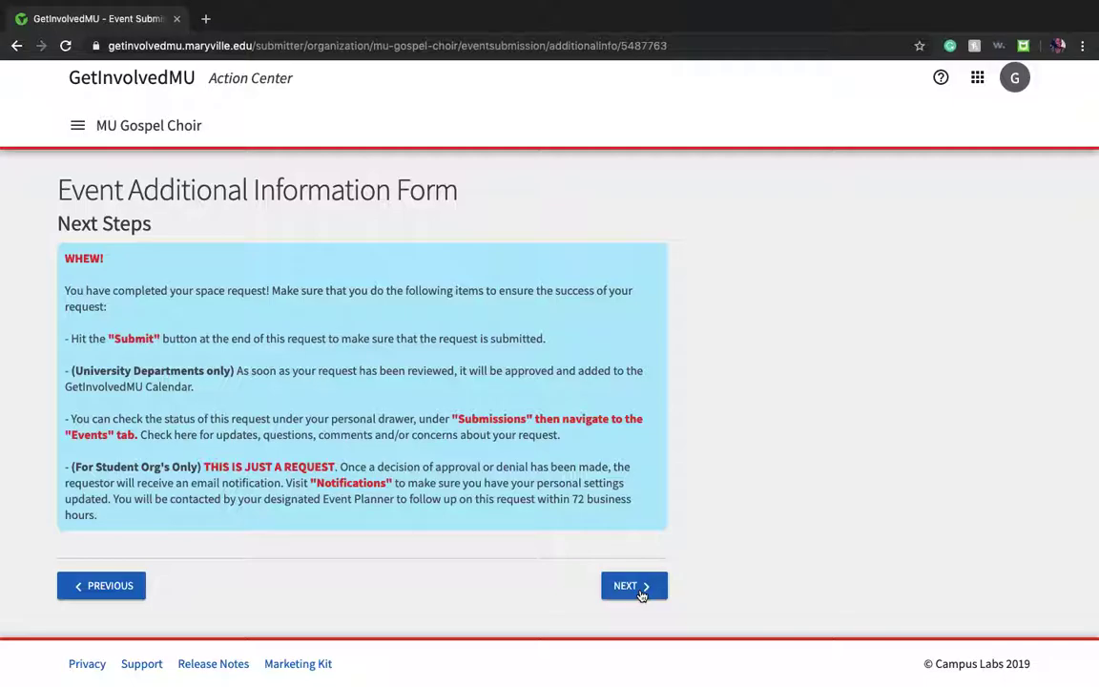
Step: Go past Next Steps and submit the Karaoke Night request from the review page
{"action": "left_click", "coordinate": [639, 590]}
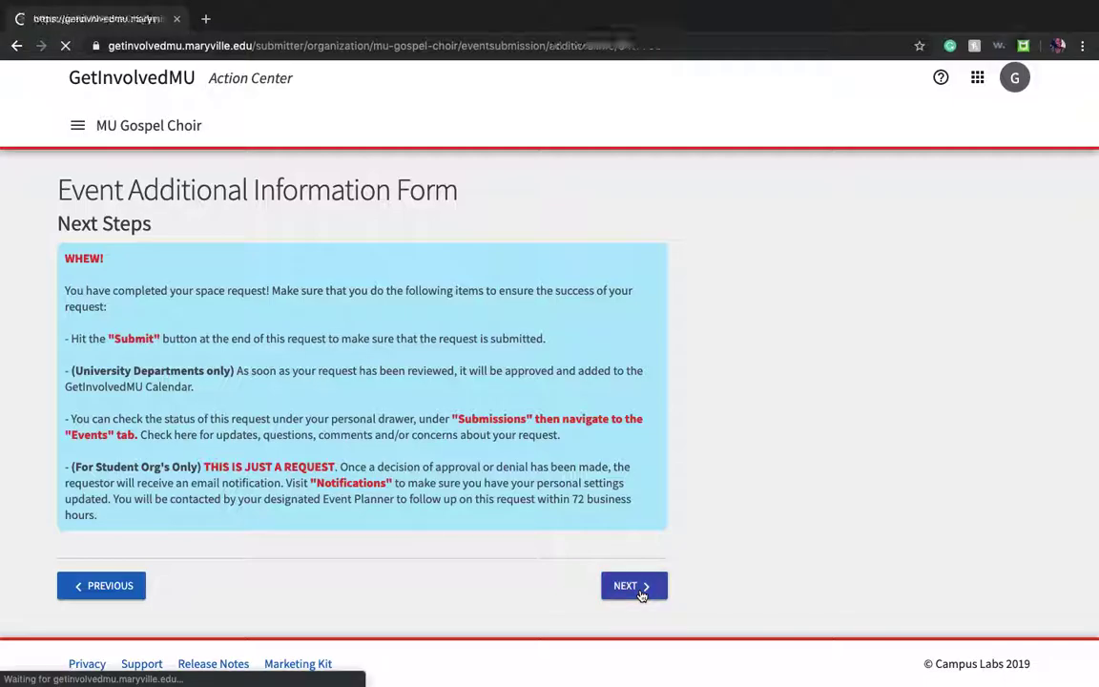
{"action": "scroll", "coordinate": [642, 597], "scroll_direction": "down", "scroll_amount": 5}
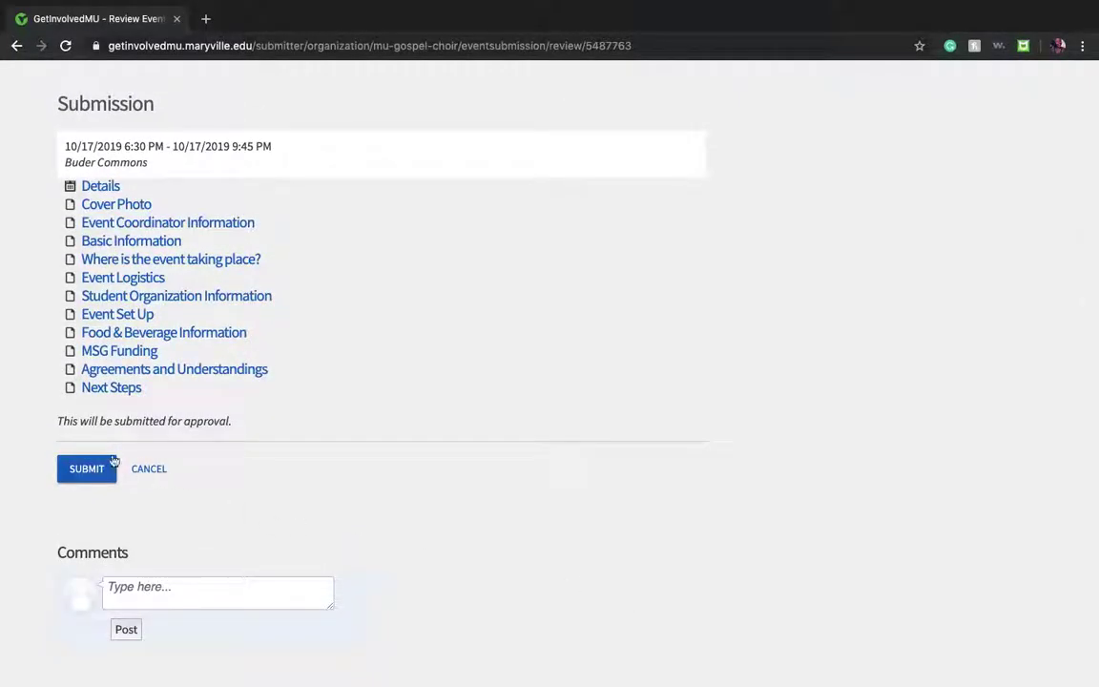
{"action": "left_click", "coordinate": [96, 472]}
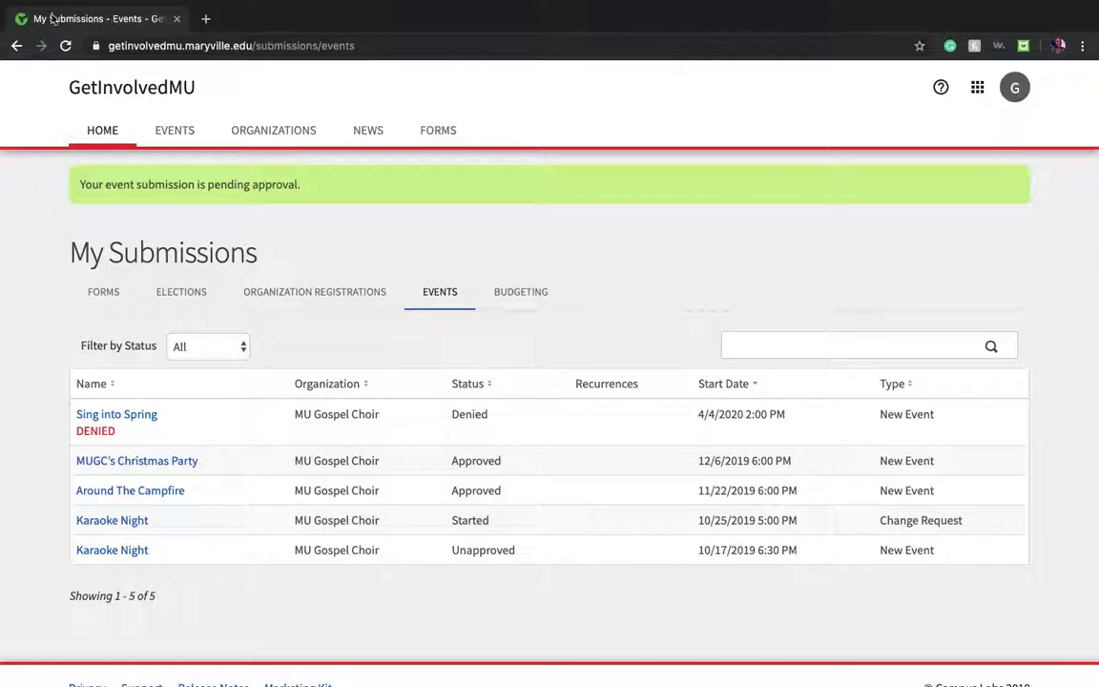
Step: Return to the GetInvolvedMU home page and take Chrome out of full screen to reveal the desktop
{"action": "left_click", "coordinate": [124, 131]}
{"action": "mouse_move", "coordinate": [78, 4]}
{"action": "left_click", "coordinate": [45, 26]}
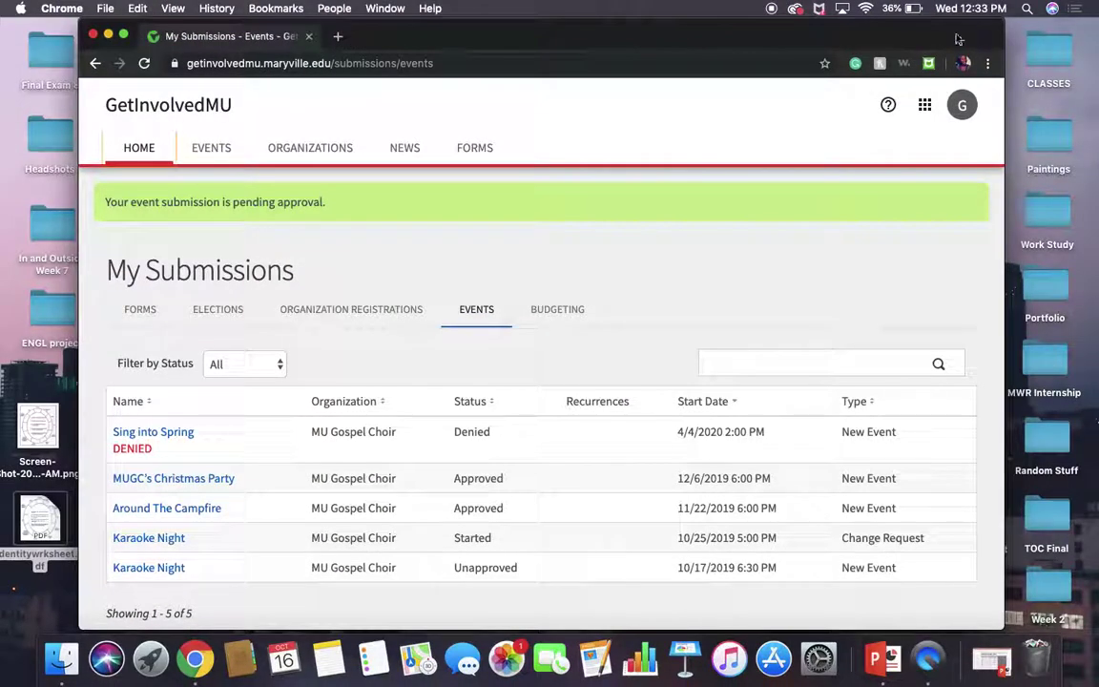